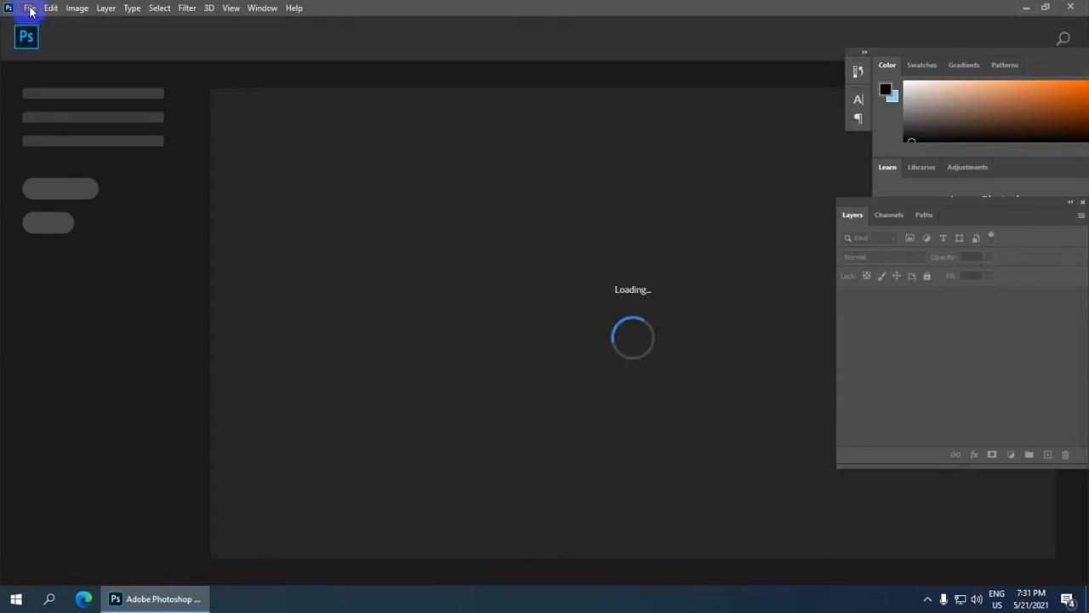
- Open the portrait image 03.jpg from the Desktop
left_click(30, 8)
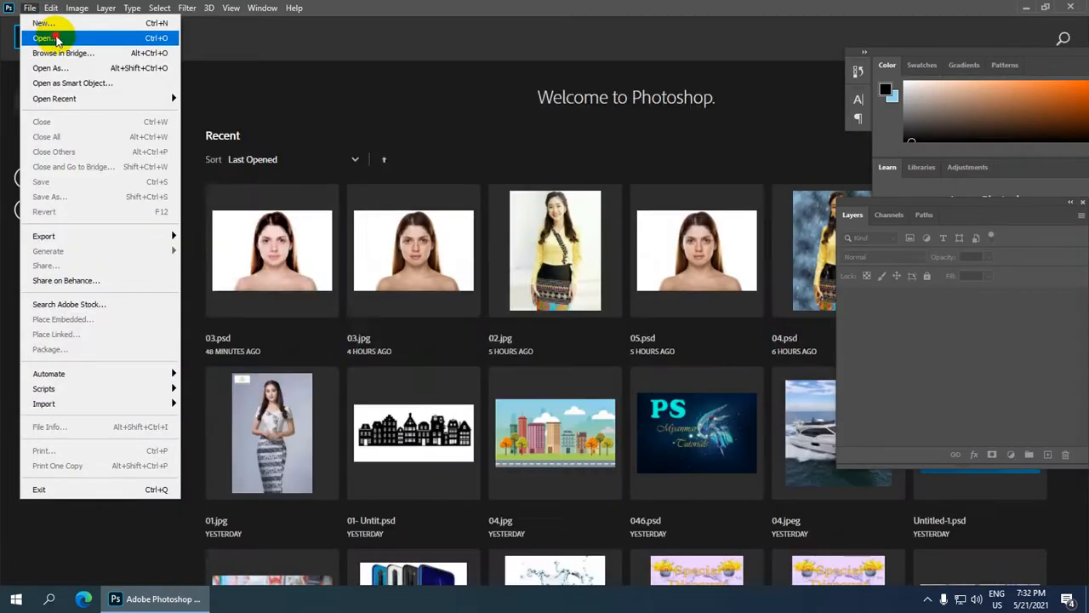
left_click(51, 38)
scroll(228, 186, "down", 3)
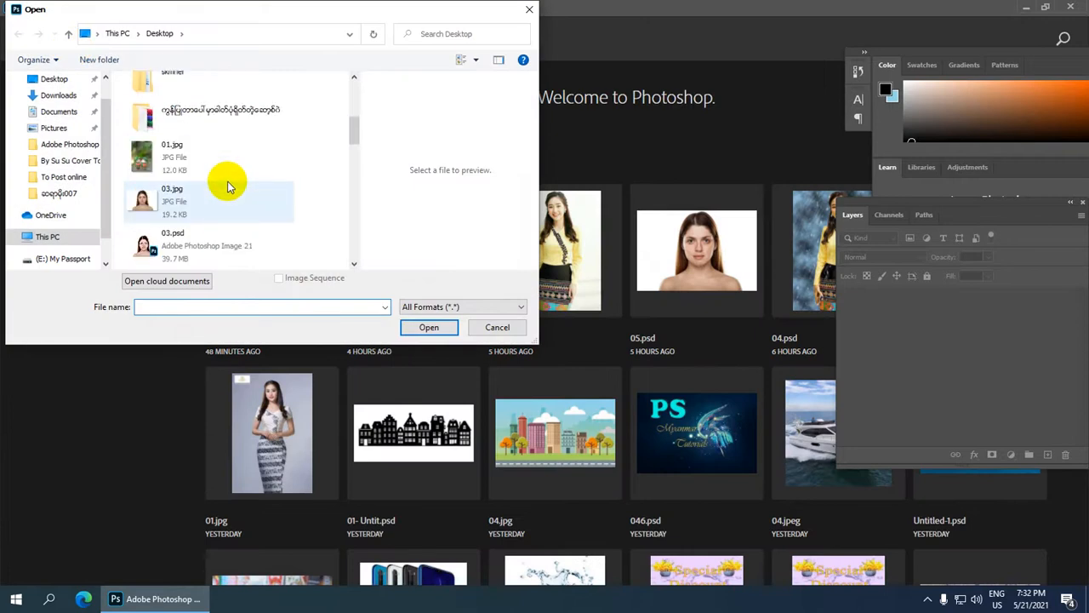
left_click(223, 200)
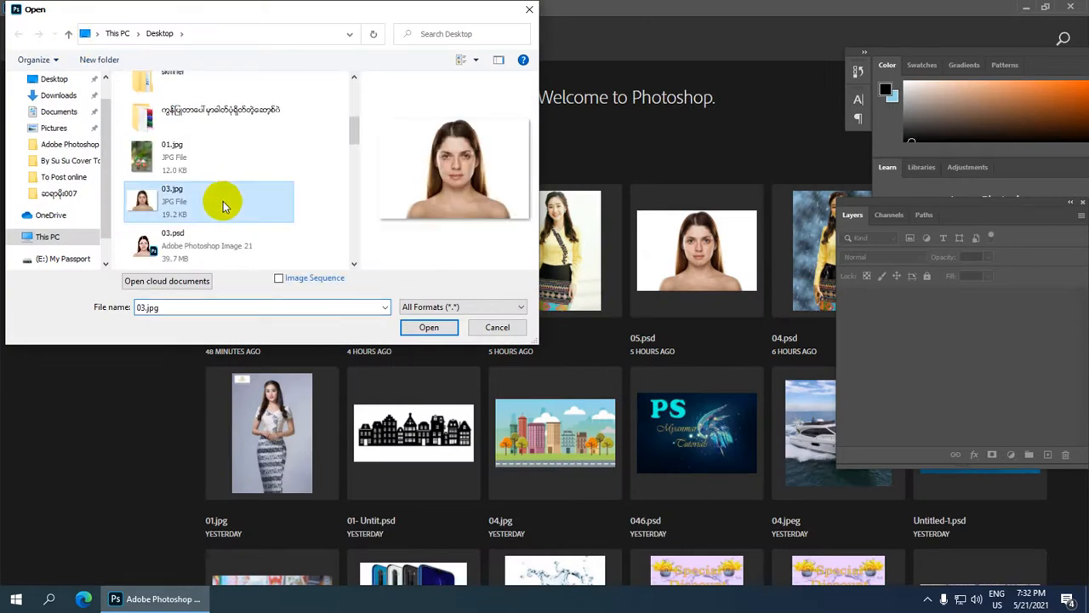
left_click(445, 325)
- Crop the whole portrait to 6 in by 4 in at a resolution of 300 px/cm
scroll(526, 328, "up", 1)
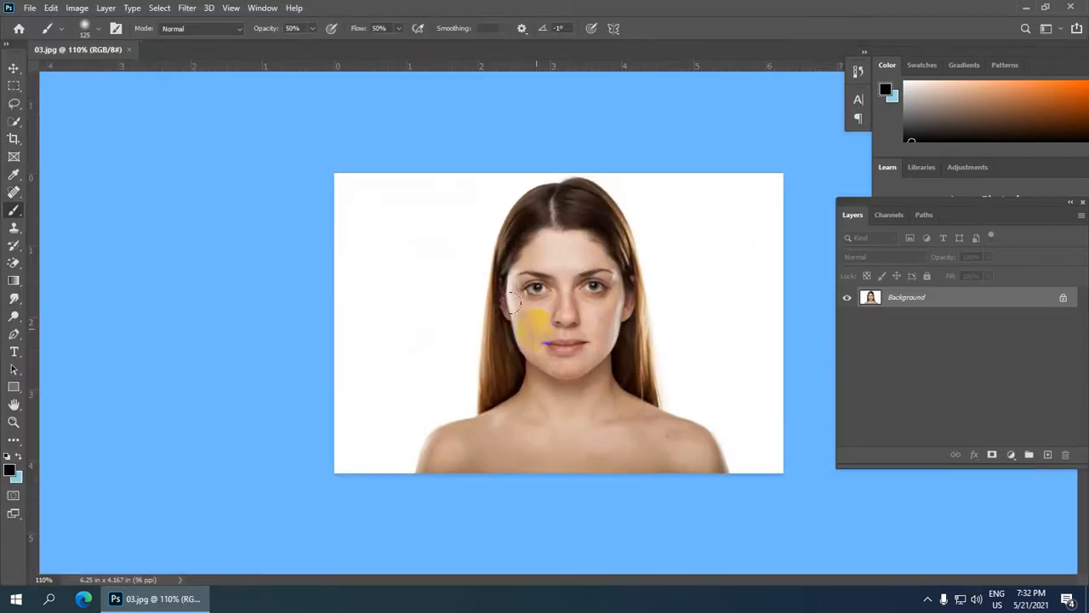
scroll(536, 325, "down", 2)
scroll(537, 323, "up", 3)
scroll(536, 328, "down", 1)
scroll(536, 328, "up", 2)
key("c")
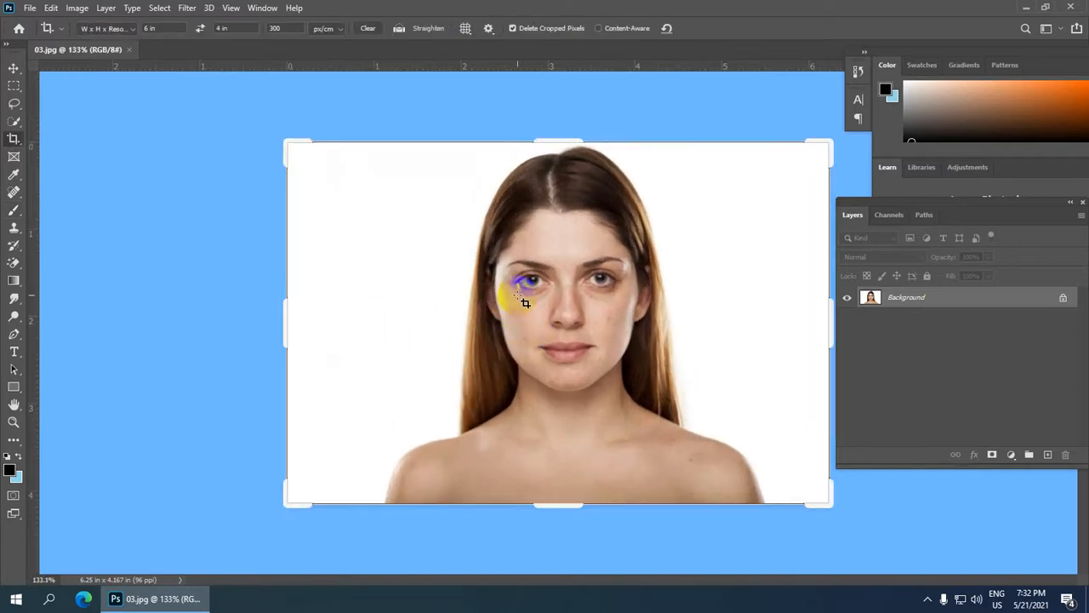
scroll(511, 291, "down", 5)
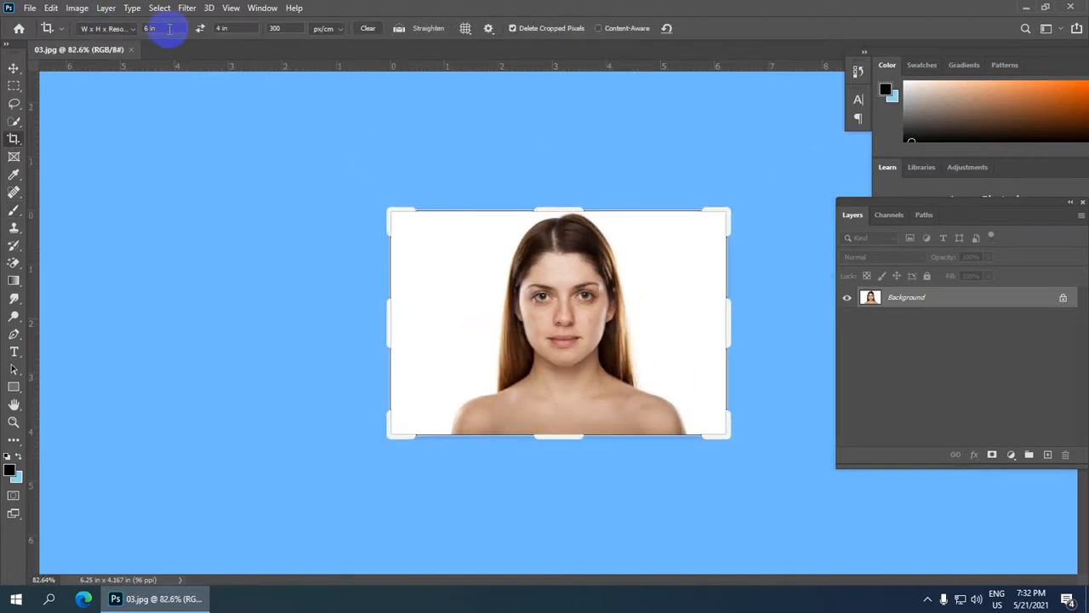
scroll(170, 29, "up", 1)
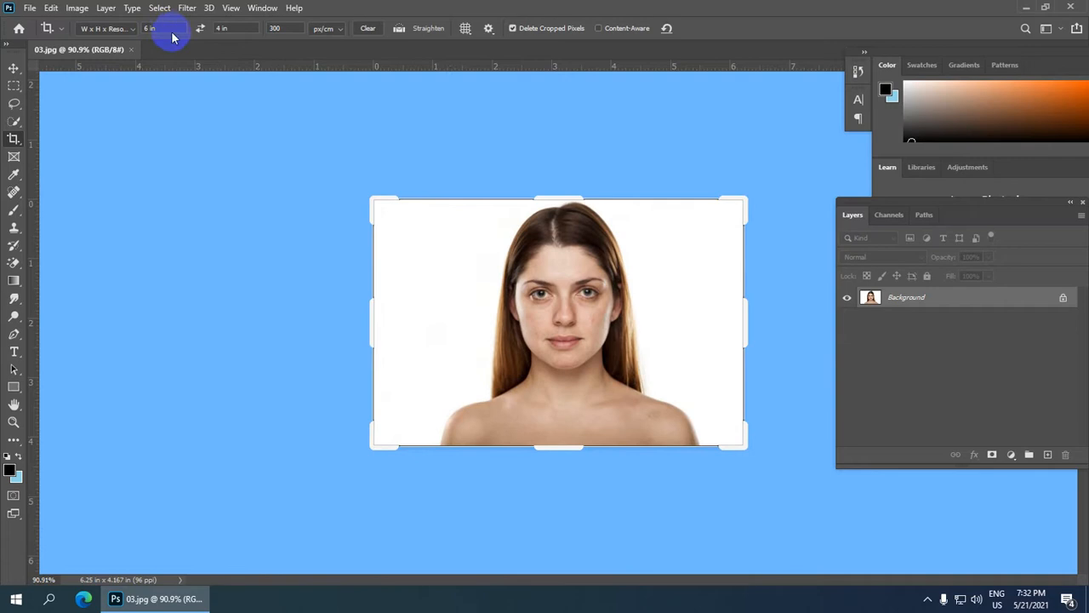
scroll(464, 241, "down", 1)
double_click(462, 240)
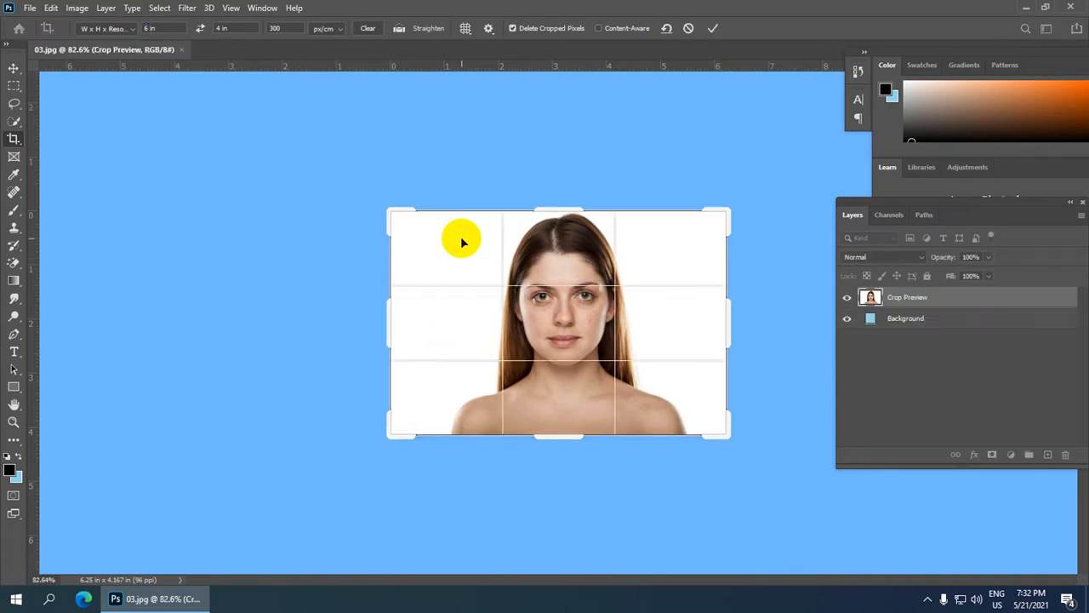
- Start a Pen path at the photo's bottom edge and trace the image's left shoulder up to the hair ends
scroll(595, 274, "down", 4)
scroll(602, 274, "down", 4)
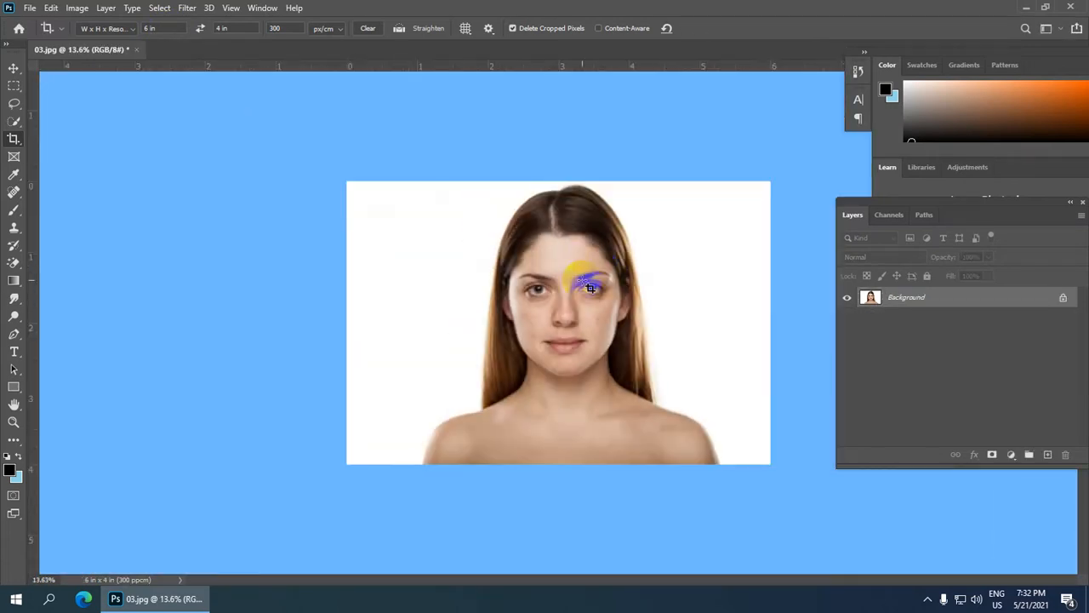
scroll(585, 302, "up", 2)
scroll(584, 302, "up", 4)
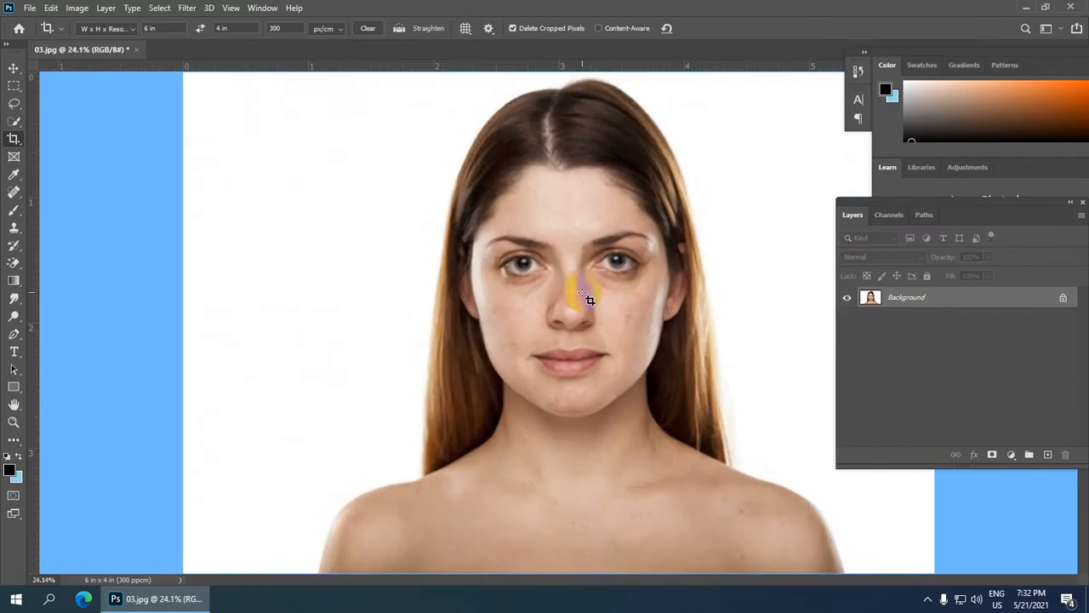
key("p")
scroll(576, 353, "up", 1)
left_click_drag(574, 440, 557, 291)
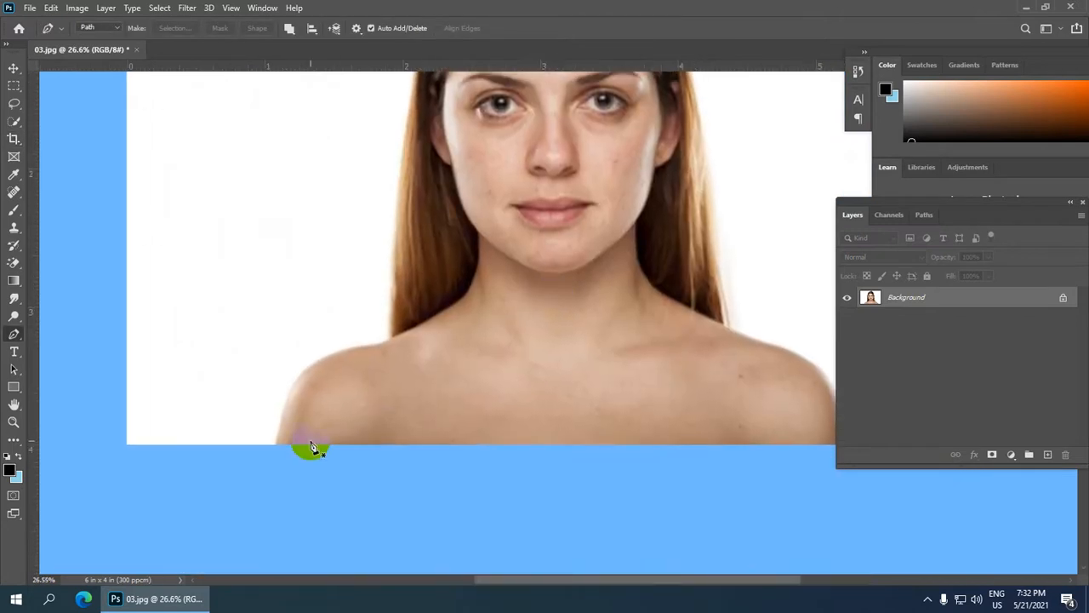
scroll(311, 449, "up", 1)
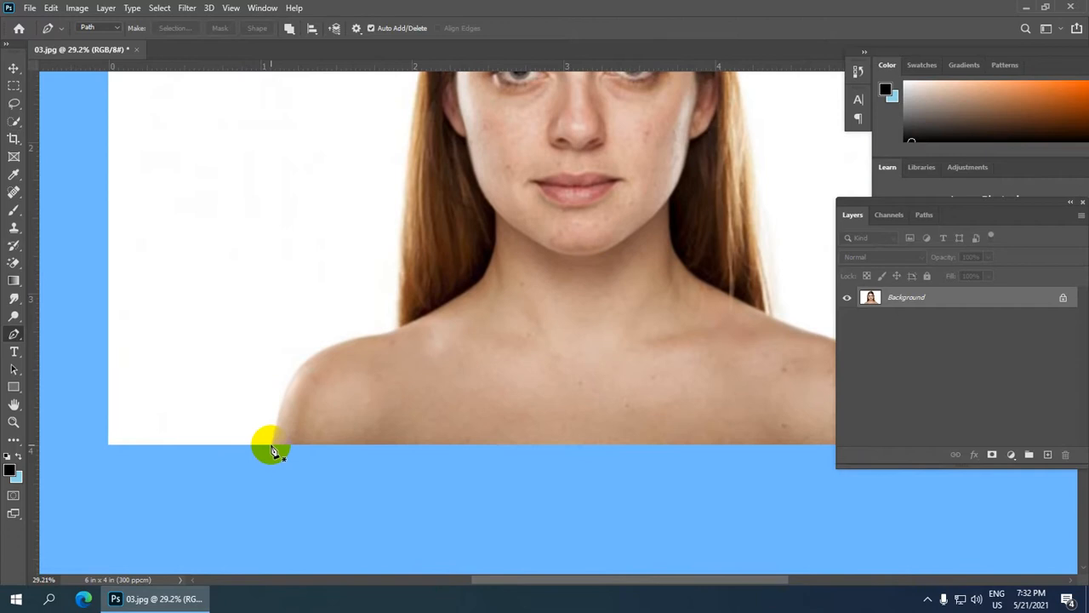
left_click(271, 445)
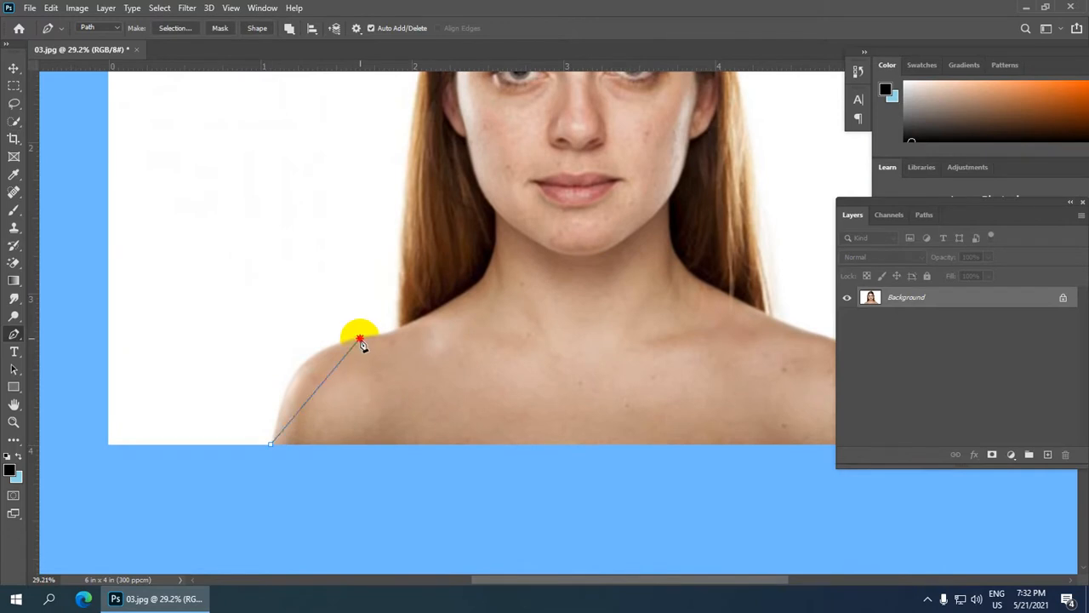
left_click_drag(360, 338, 442, 334)
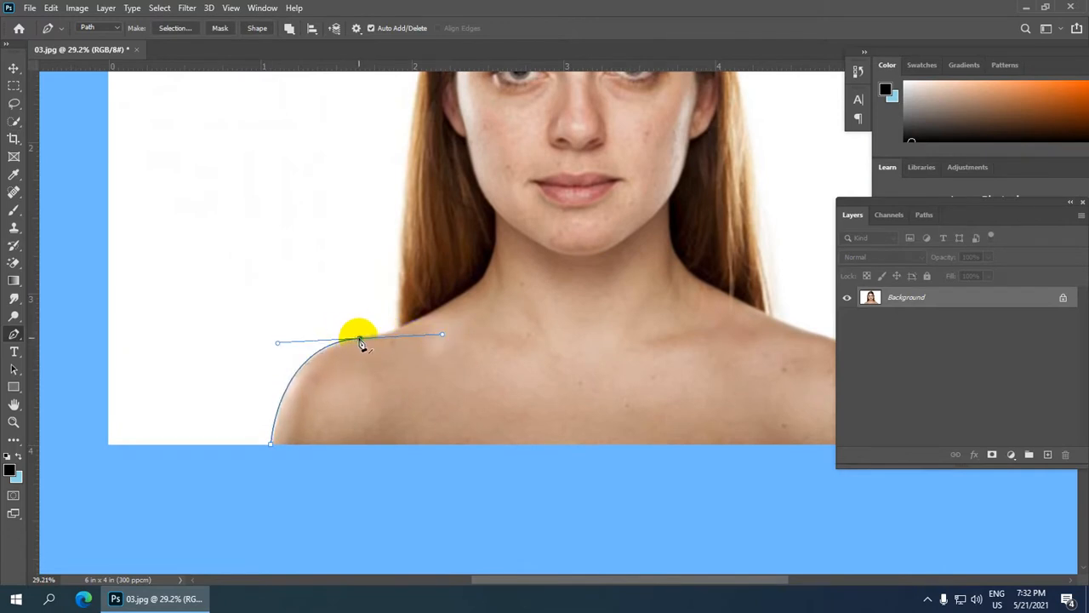
left_click_drag(660, 311, 556, 427)
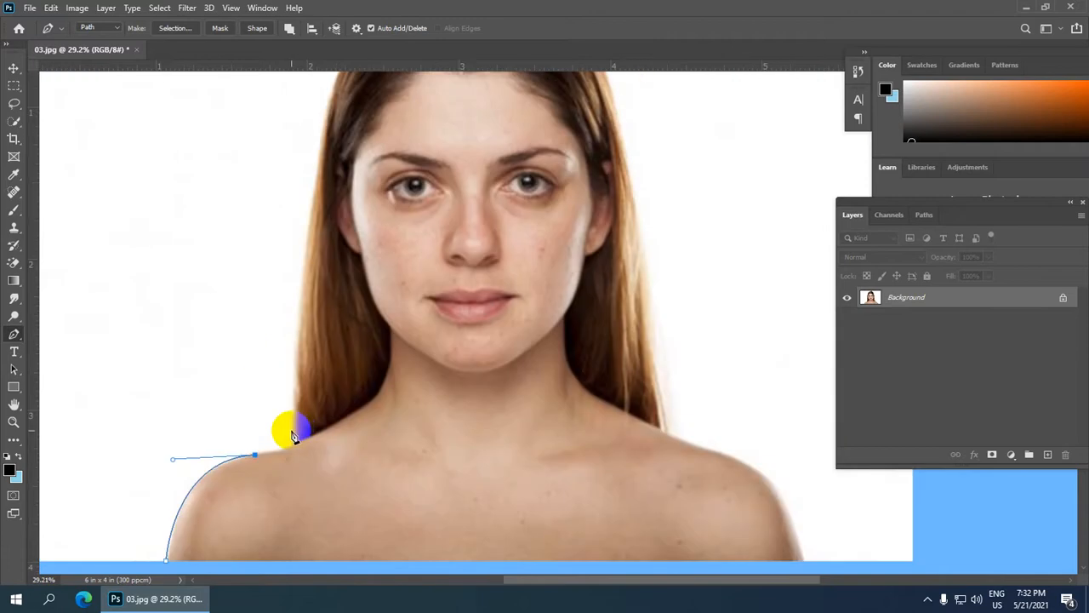
left_click_drag(292, 427, 276, 400)
- Continue the path up the left outline of the hair to the parting and remove the outgoing handle there
scroll(360, 294, "up", 3)
scroll(360, 295, "left", 1)
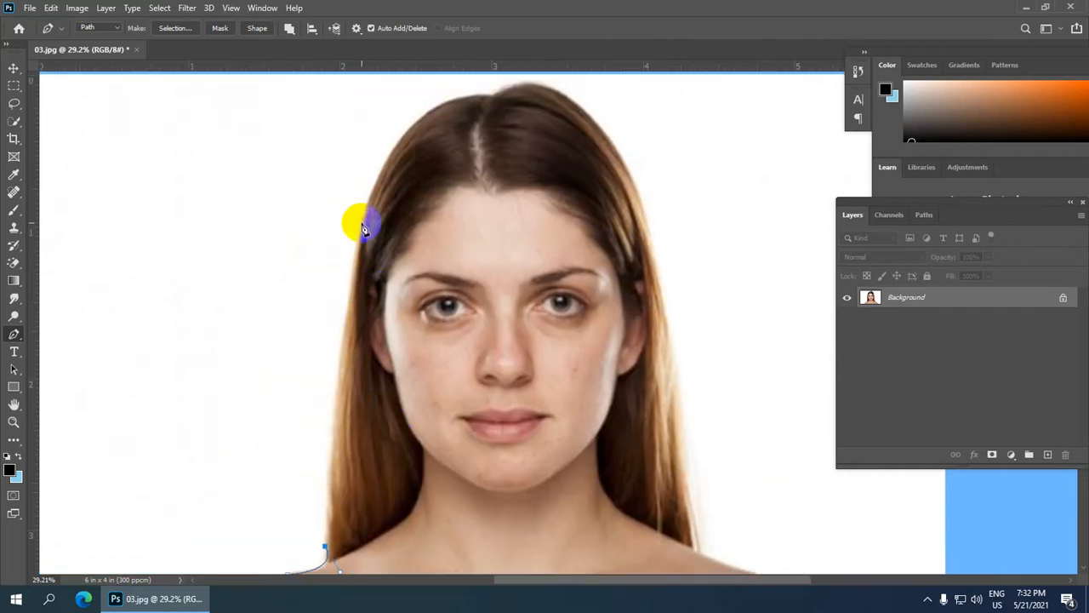
left_click(362, 224)
left_click_drag(362, 225, 376, 188)
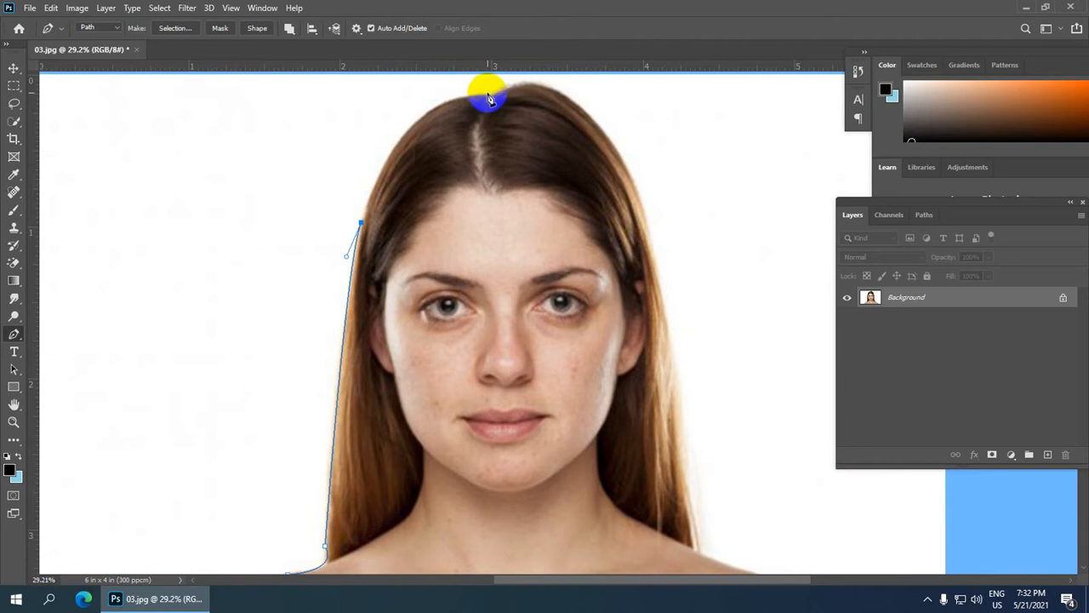
left_click_drag(488, 93, 591, 92)
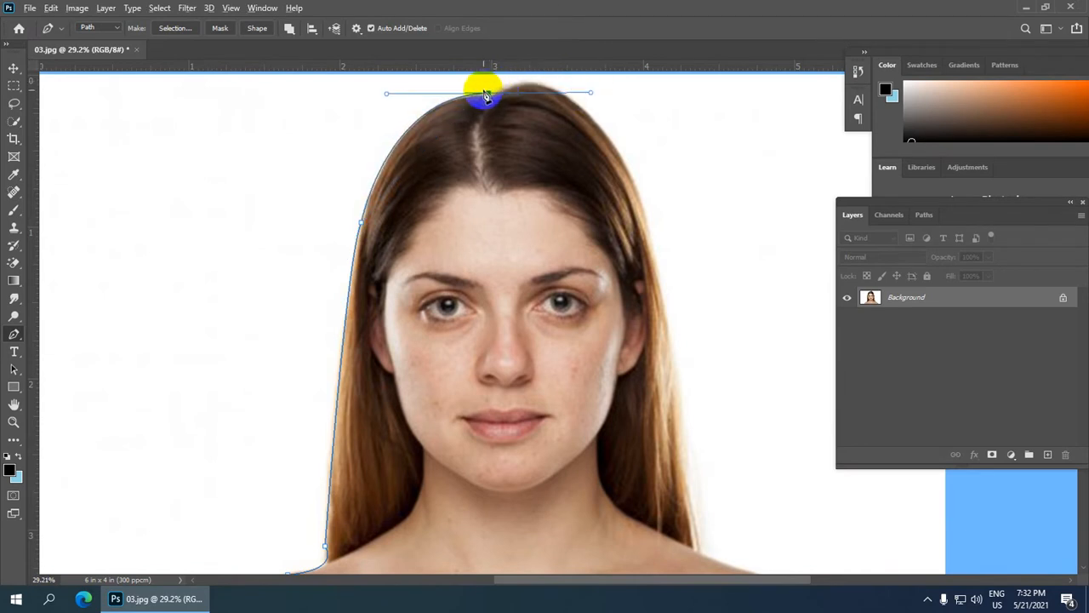
left_click(489, 94)
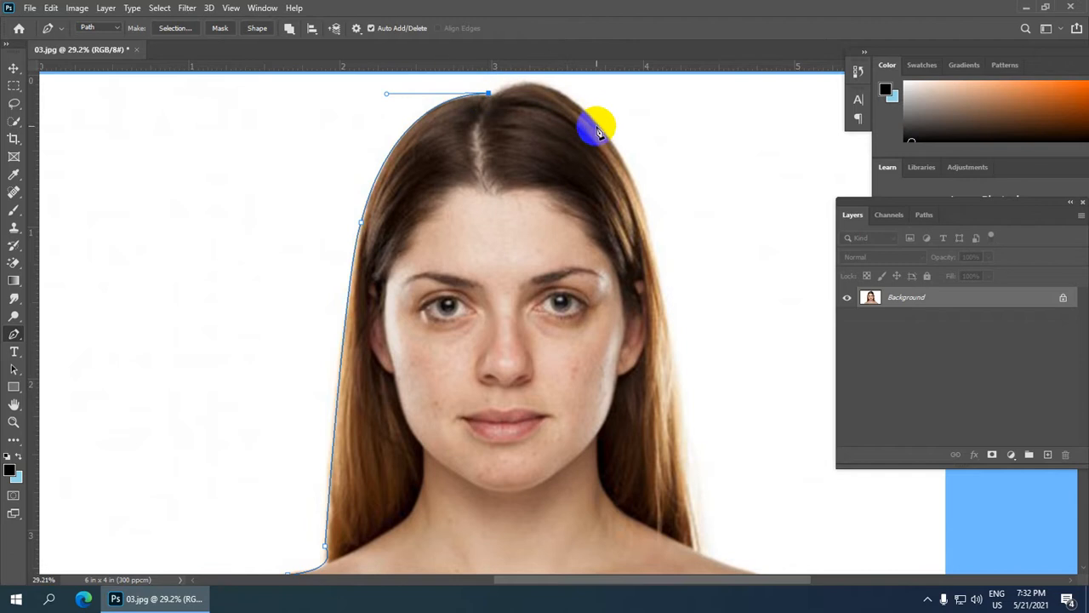
- Trace the path over the crown and down the right outline of the hair to the shoulder
left_click_drag(599, 129, 640, 200)
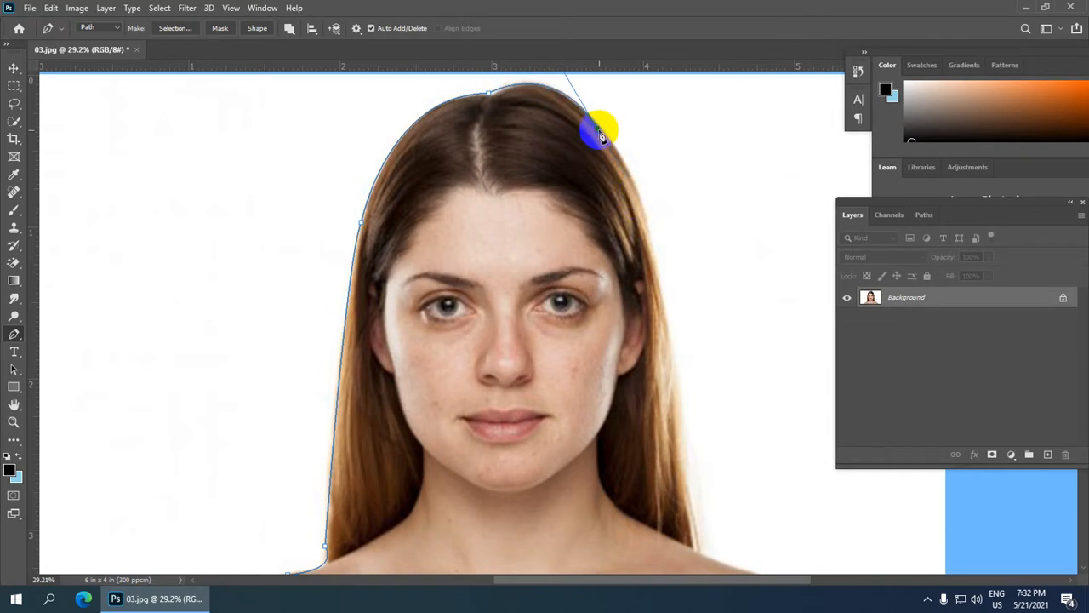
mouse_move(660, 294)
left_mouse_down()
mouse_move(672, 413)
mouse_move(660, 302)
left_mouse_up()
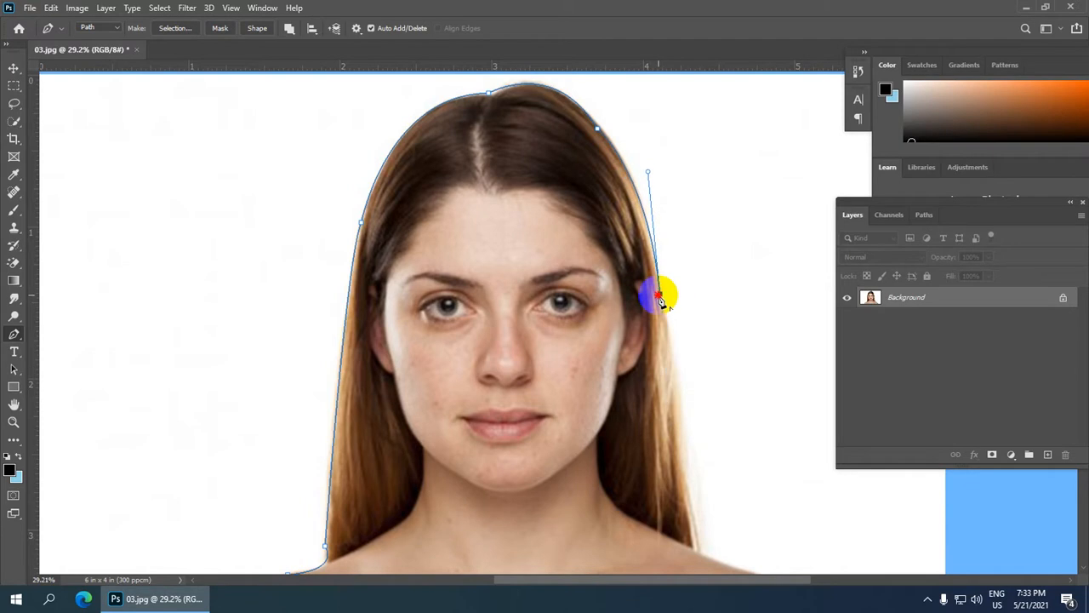
left_click_drag(620, 420, 499, 205)
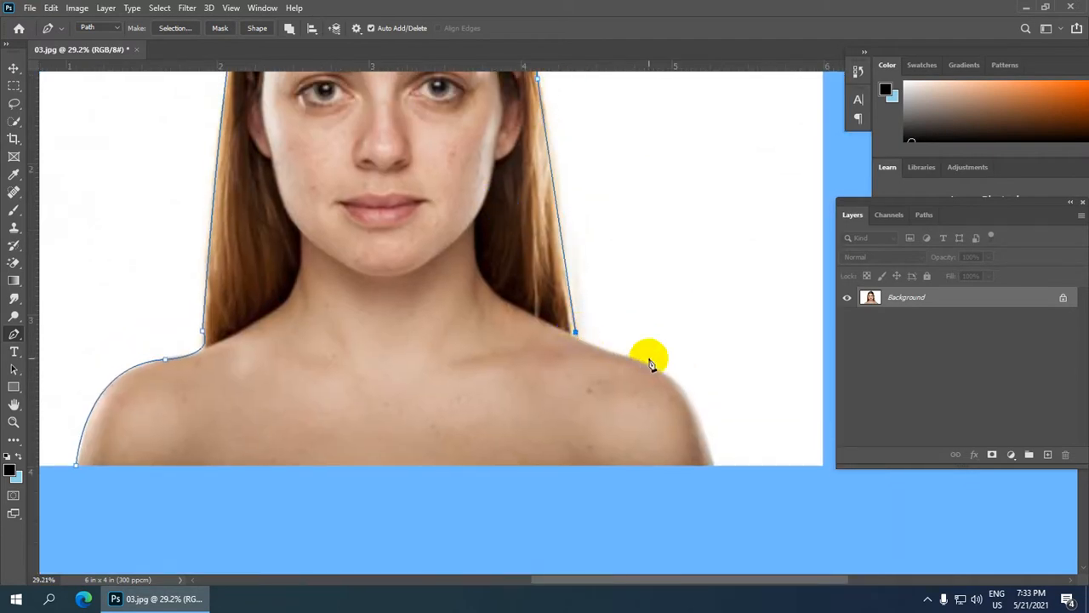
- Trace the image's right shoulder down to the photo's bottom edge and close the path at its starting point
left_click_drag(634, 356, 677, 361)
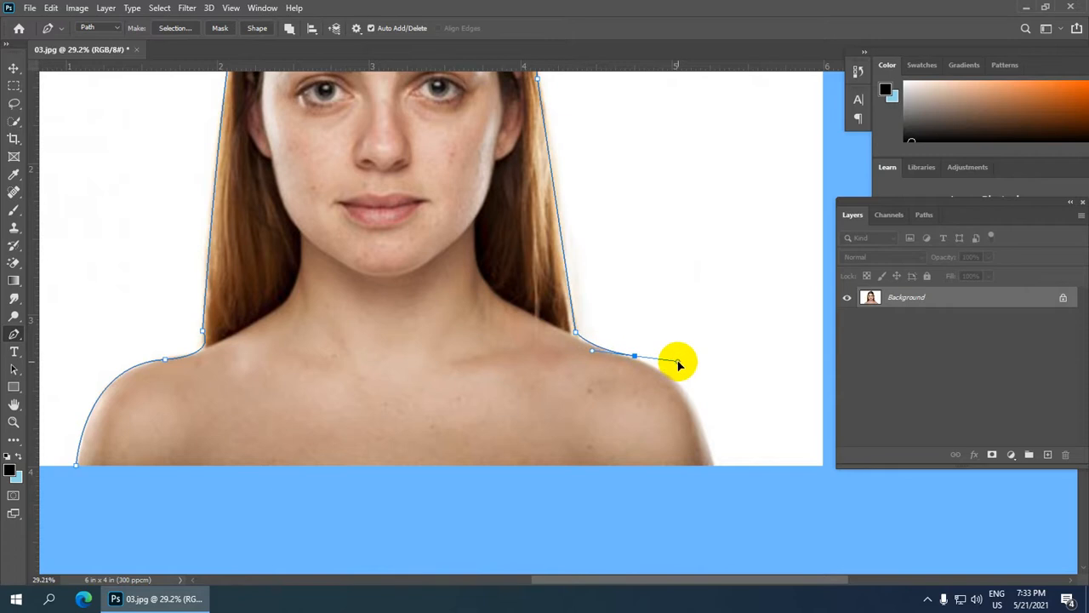
left_click(630, 357)
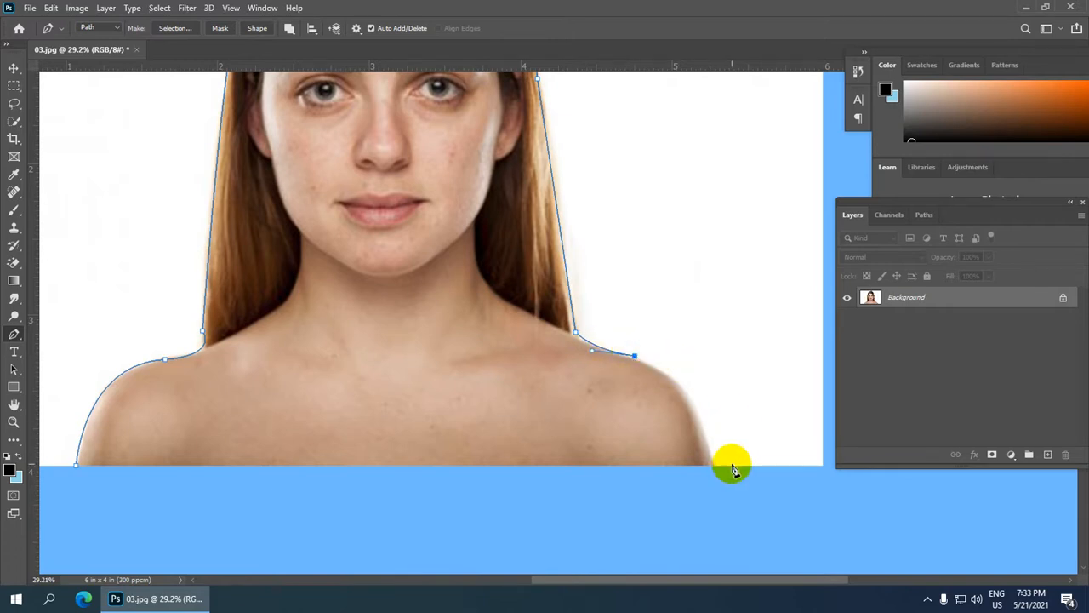
left_click_drag(715, 465, 730, 555)
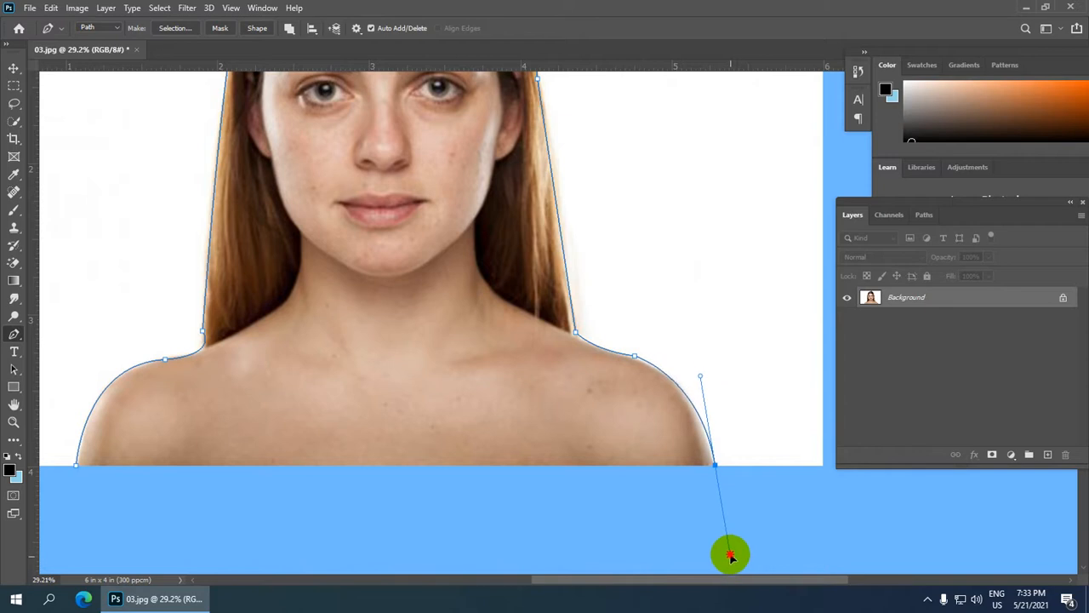
key("ctrl+0")
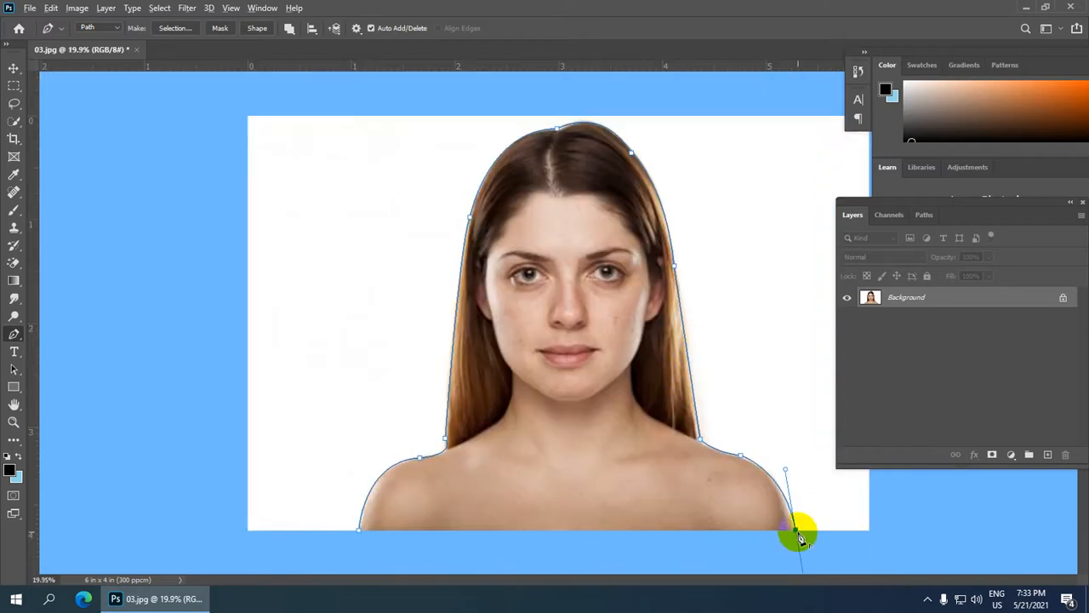
left_click(358, 529)
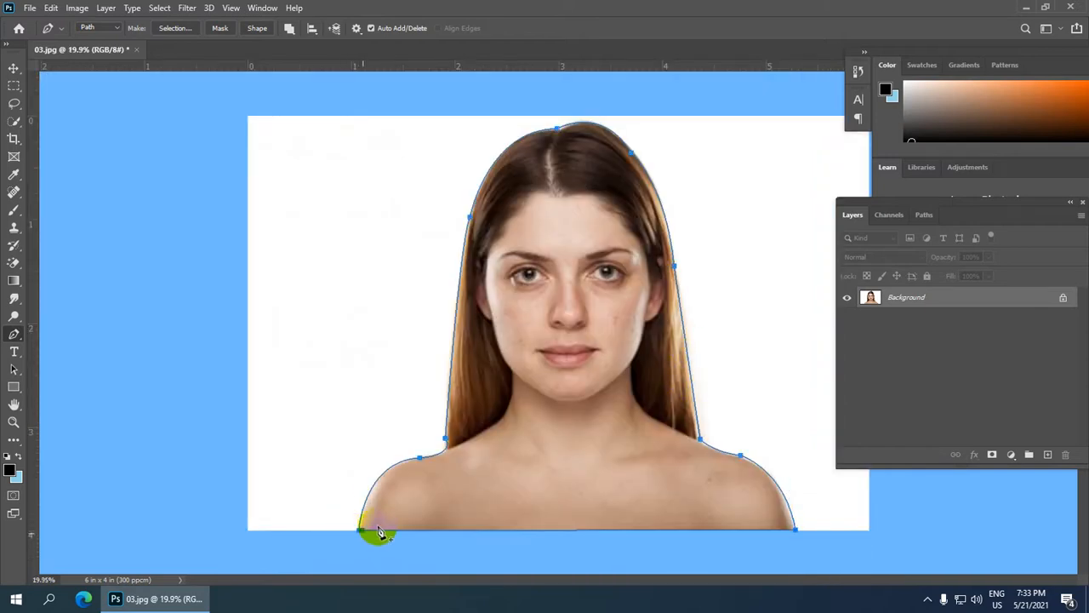
- Convert the closed path into a new anti-aliased selection with a feather radius of 1 pixel
scroll(587, 299, "down", 2)
right_click(578, 299)
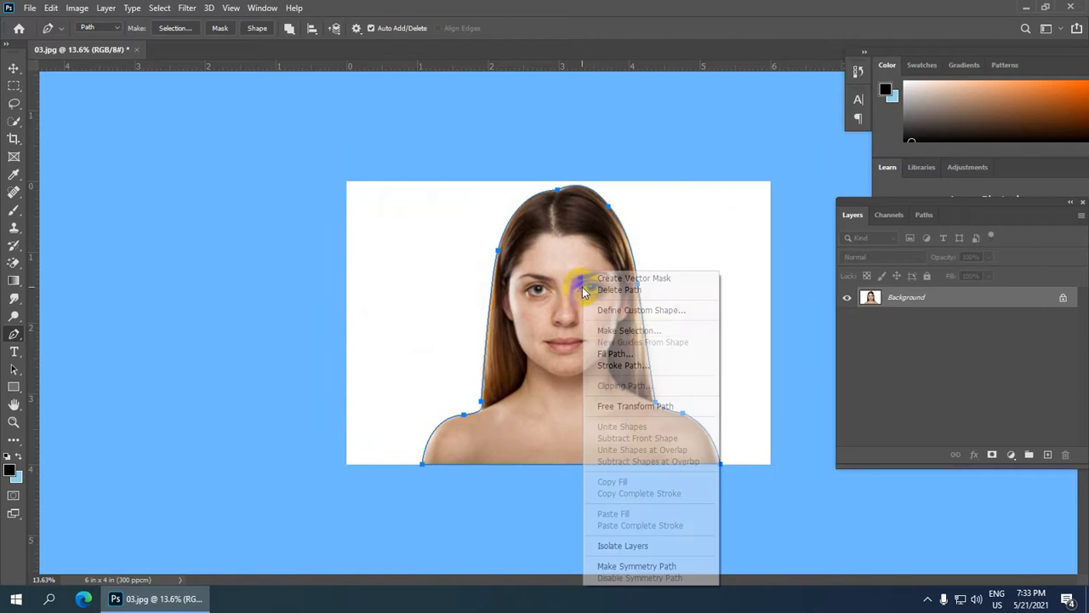
left_click(629, 331)
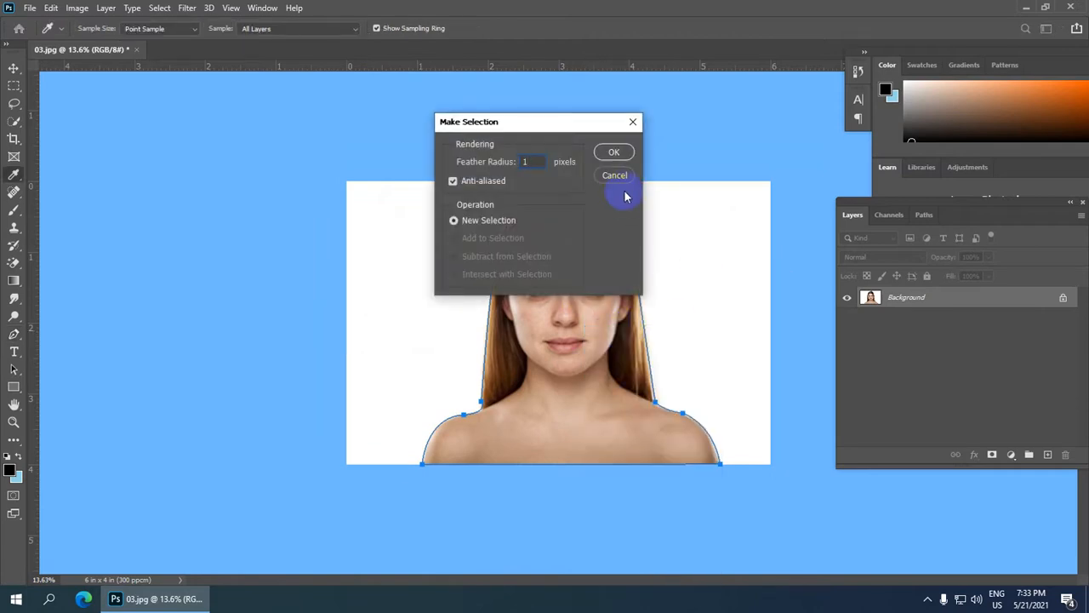
left_click(616, 151)
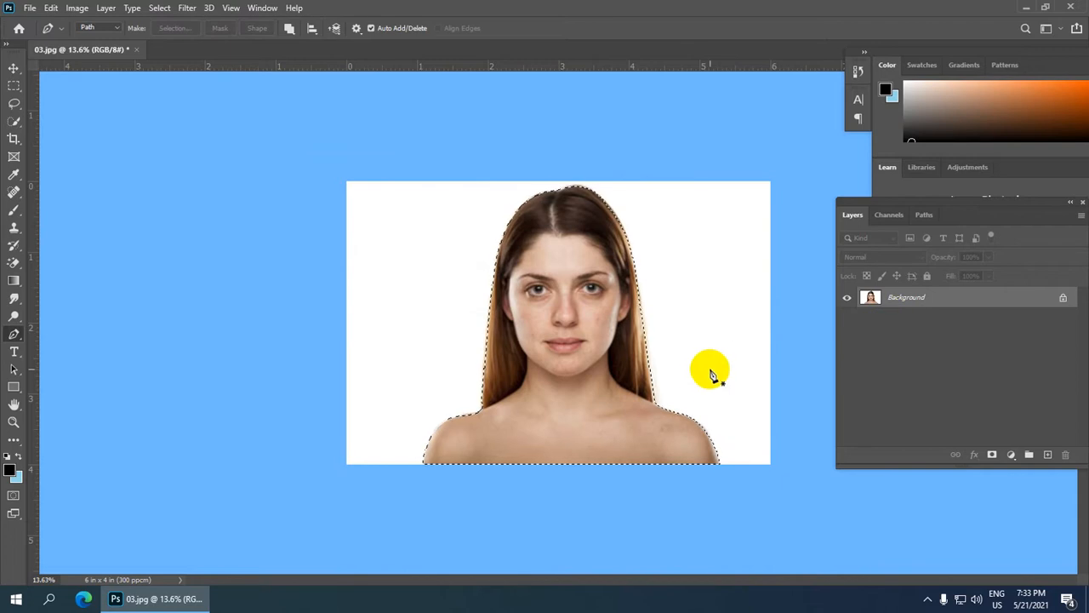
- Copy the selected woman to a new layer and check the cutout by hiding and showing the Background layer
key("ctrl+j")
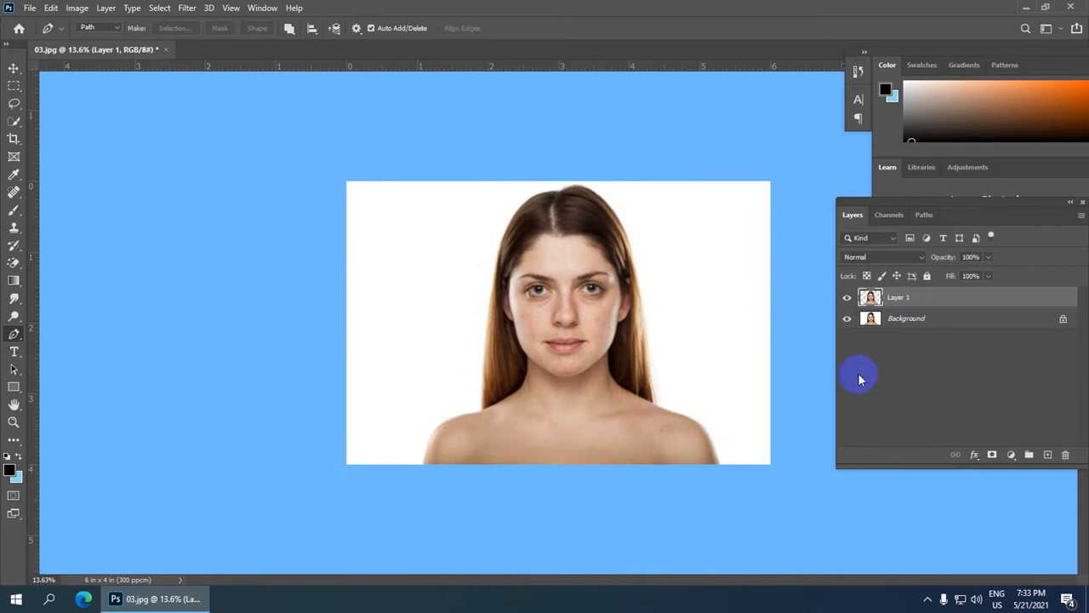
left_click(847, 319)
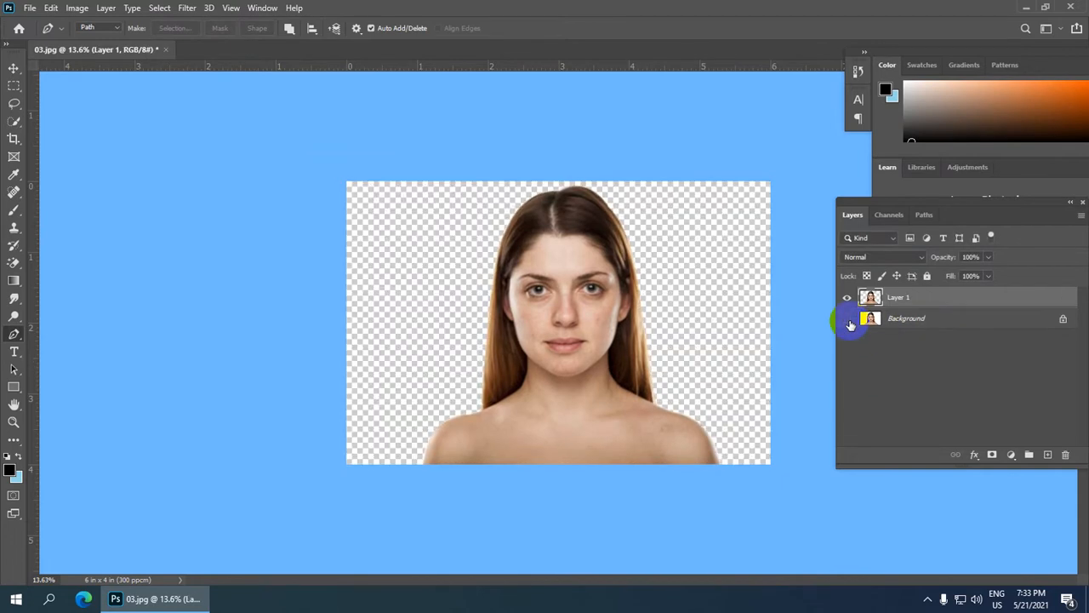
left_click(846, 320)
left_click(846, 319)
left_click(846, 319)
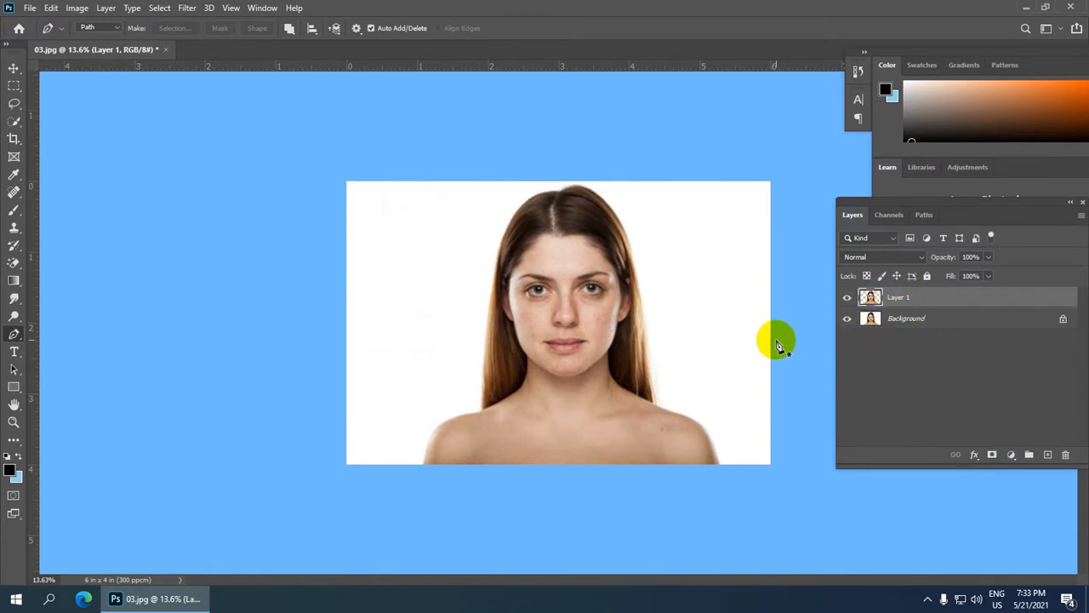
- Duplicate the cutout layer Layer 1 and activate the Brush tool
key("ctrl+j")
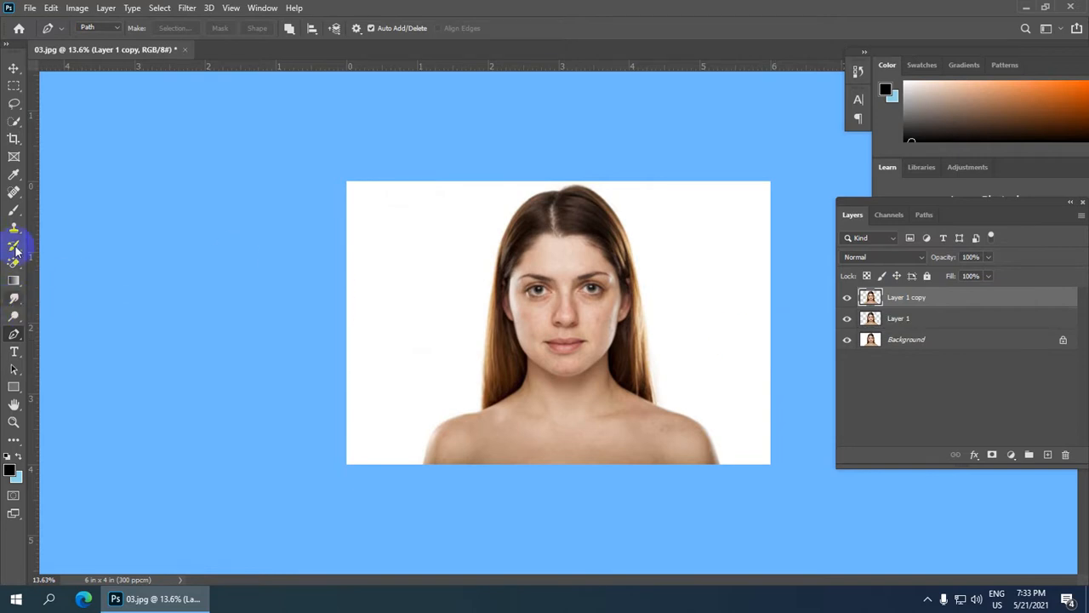
left_click(15, 214)
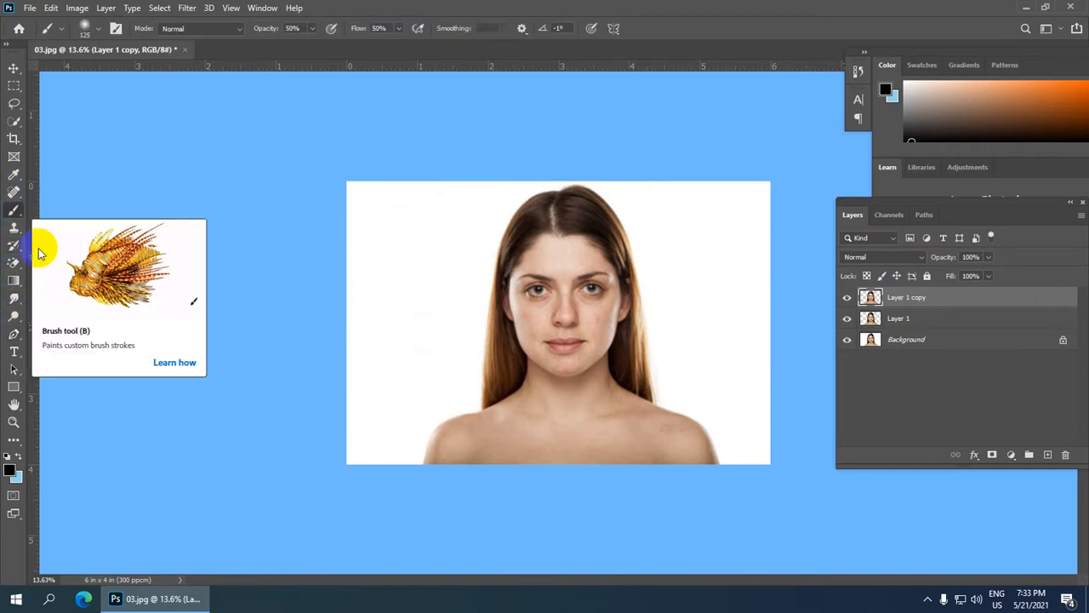
- Set the foreground color to the brown #6c523e by sampling the hair at the top of the woman's head
left_click(10, 471)
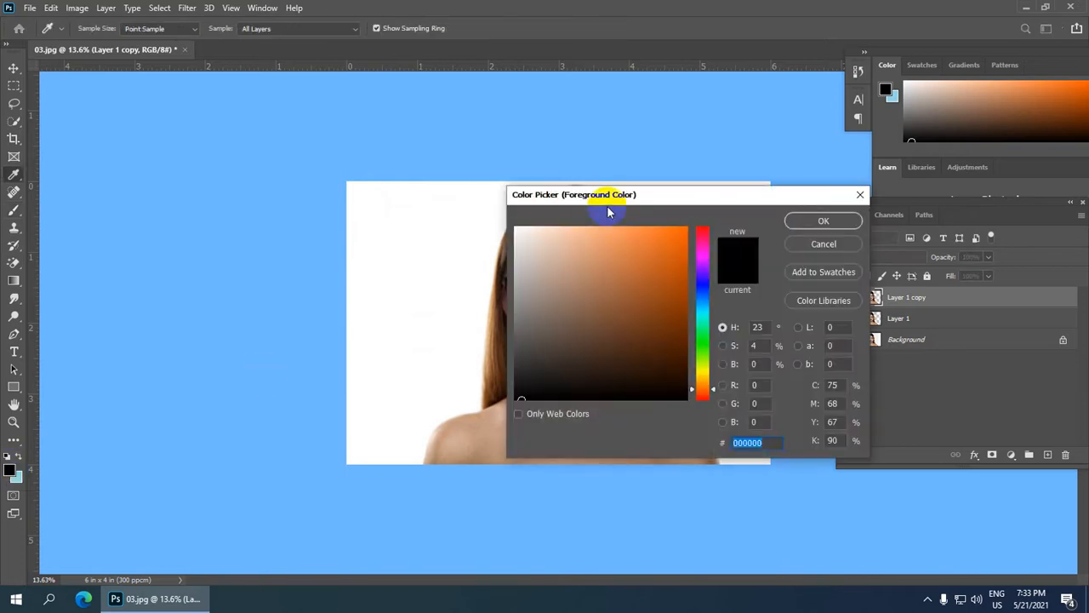
left_click_drag(667, 191, 266, 164)
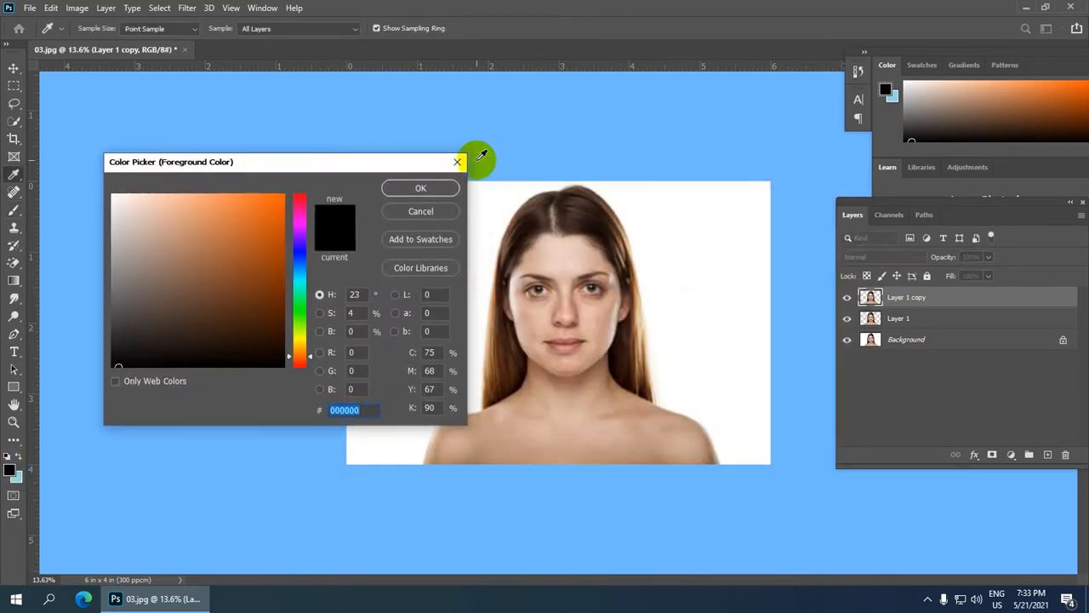
left_click(579, 187)
left_click_drag(586, 182, 585, 182)
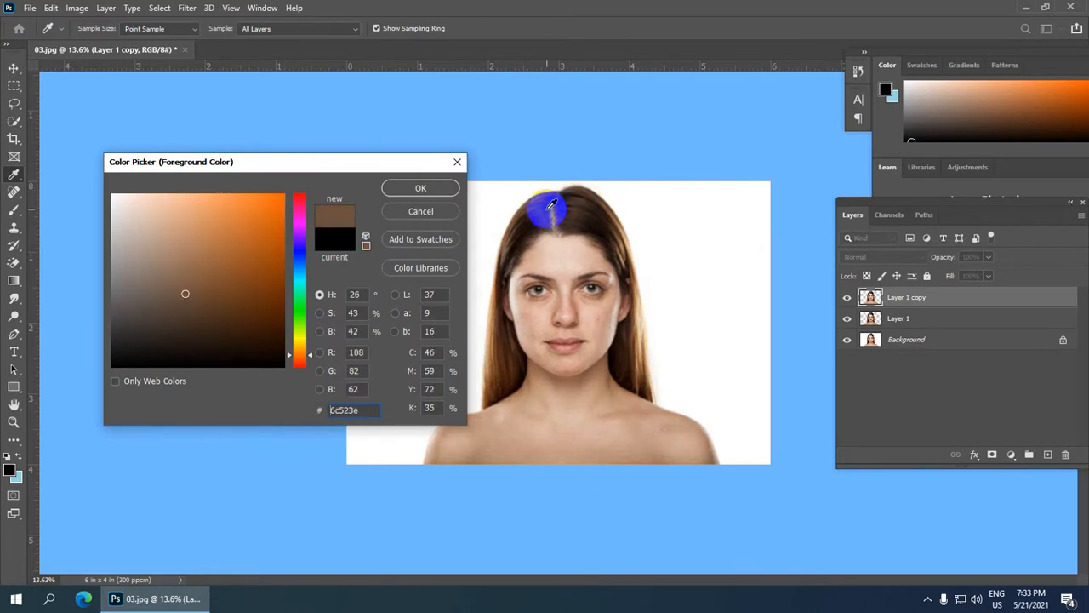
left_click(428, 187)
- Paint brown along the hair's upper outline with a size 80 brush and lock the transparent pixels of Layer 1 copy
key("b")
key("ctrl+plus")
key("ctrl+plus")
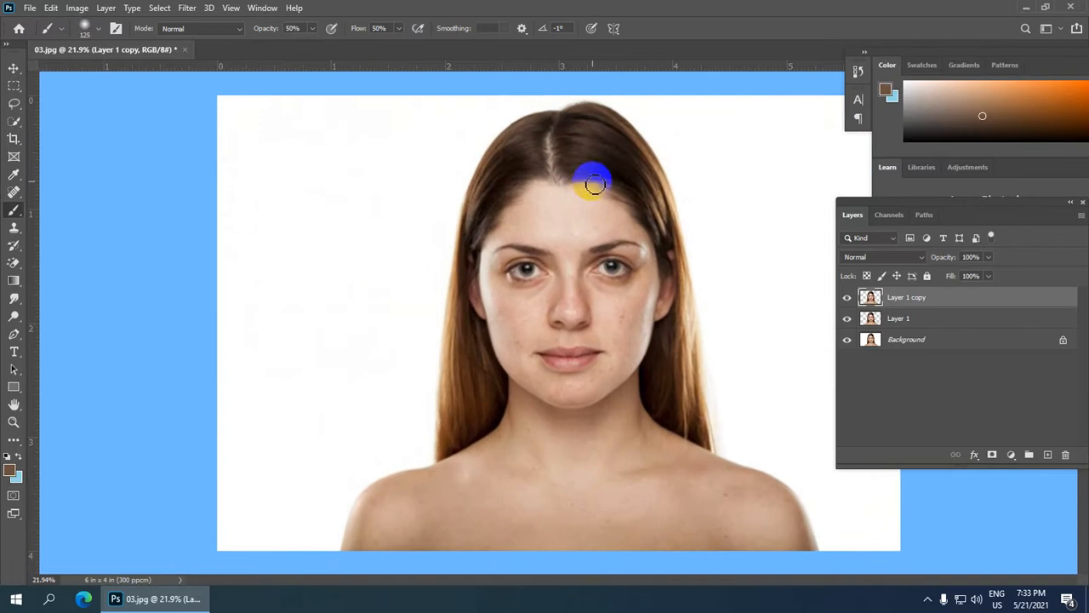
scroll(569, 197, "up", 4)
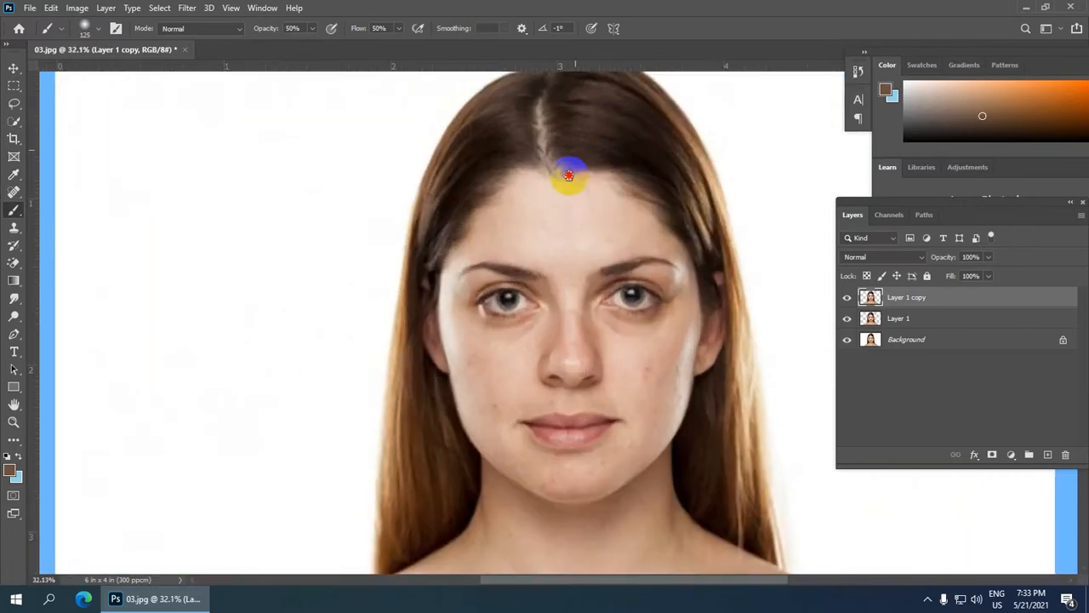
left_click_drag(567, 176, 543, 268)
scroll(564, 164, "up", 2)
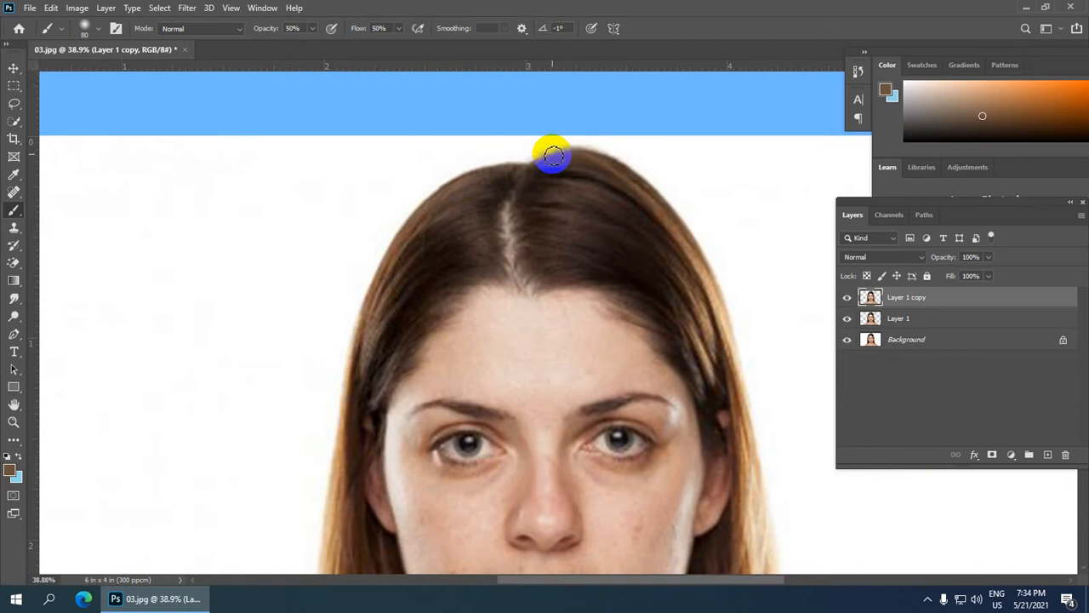
mouse_move(554, 156)
left_mouse_down()
mouse_move(855, 298)
mouse_move(868, 277)
mouse_move(608, 200)
mouse_move(619, 166)
mouse_move(704, 259)
left_mouse_up()
left_click(867, 277)
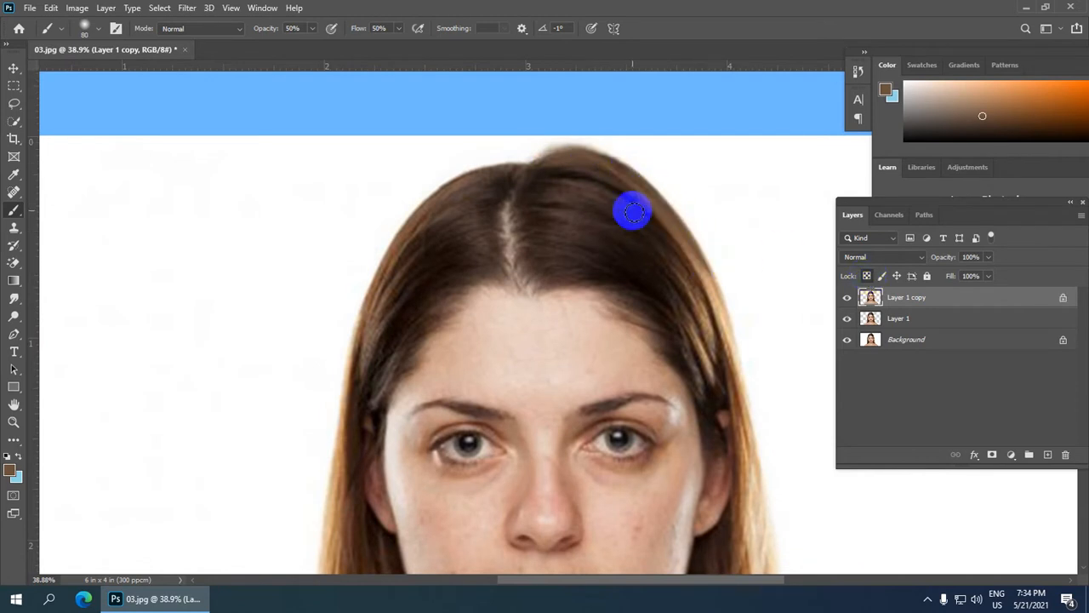
- Set the brush opacity to 30% and paint brown along the hair edge on the image's right side down to the shoulder
left_click(299, 28)
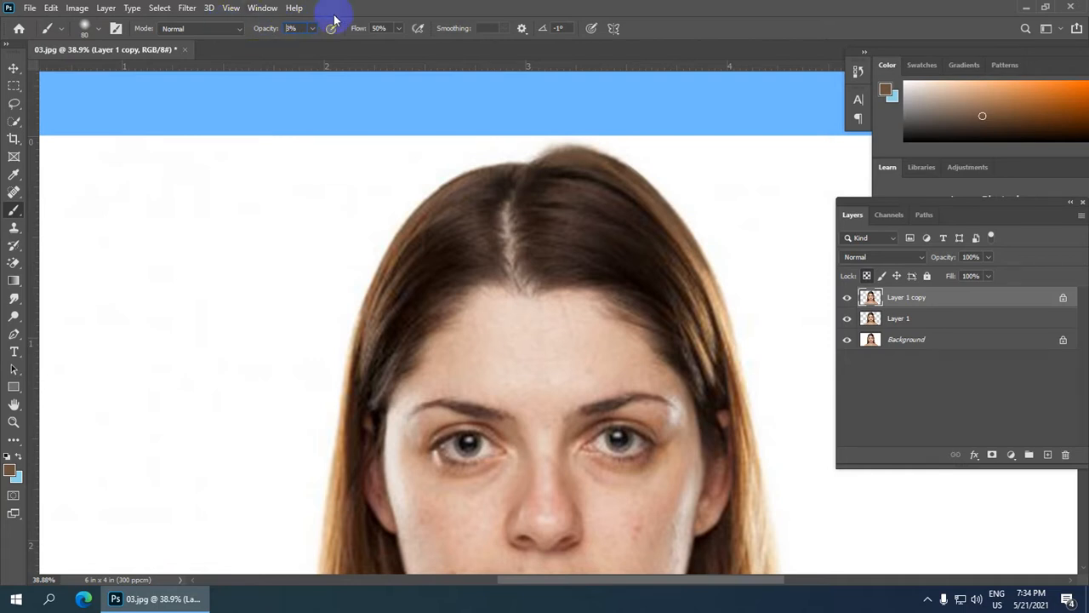
left_click(307, 29)
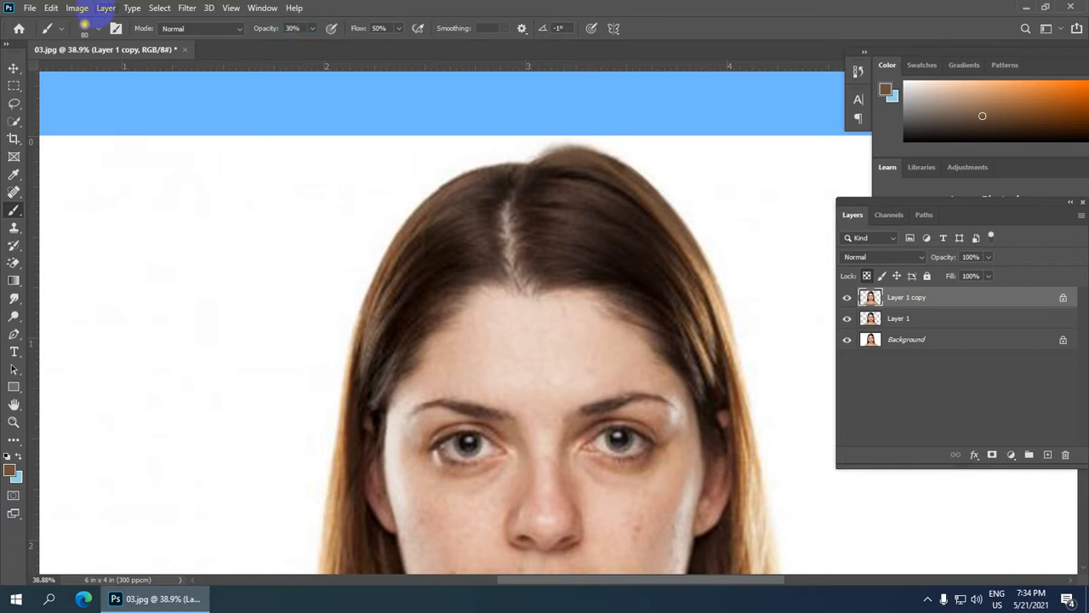
left_click_drag(624, 348, 499, 175)
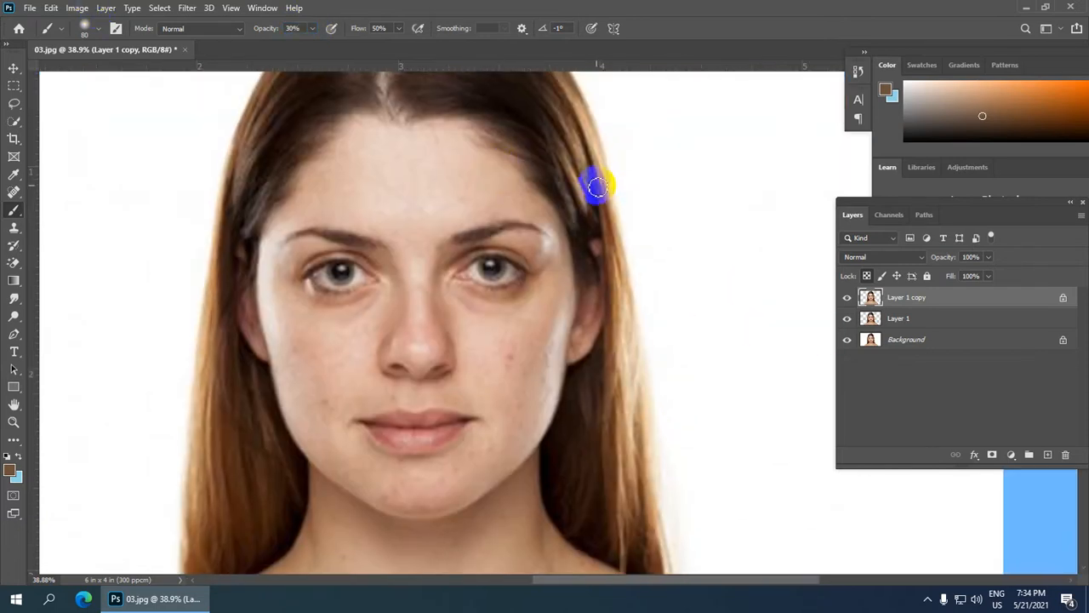
mouse_move(595, 186)
left_mouse_down()
mouse_move(615, 175)
mouse_move(622, 212)
mouse_move(576, 94)
mouse_move(607, 183)
left_mouse_up()
left_click_drag(611, 279, 581, 228)
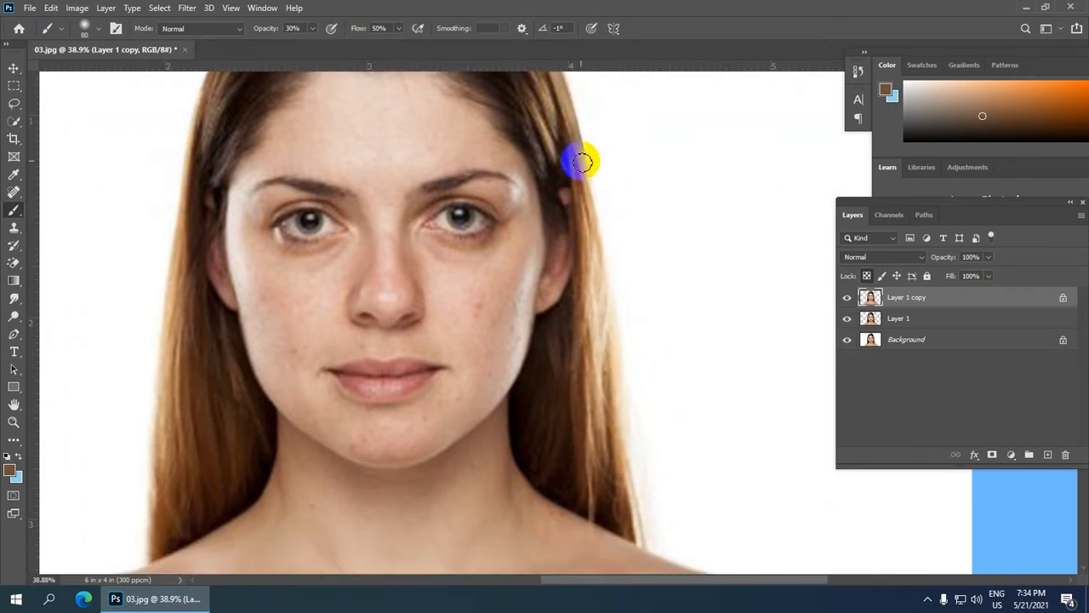
mouse_move(581, 162)
left_mouse_down()
mouse_move(571, 146)
mouse_move(602, 245)
mouse_move(613, 348)
mouse_move(620, 316)
mouse_move(622, 355)
mouse_move(655, 323)
mouse_move(630, 450)
mouse_move(621, 411)
mouse_move(647, 559)
left_mouse_up()
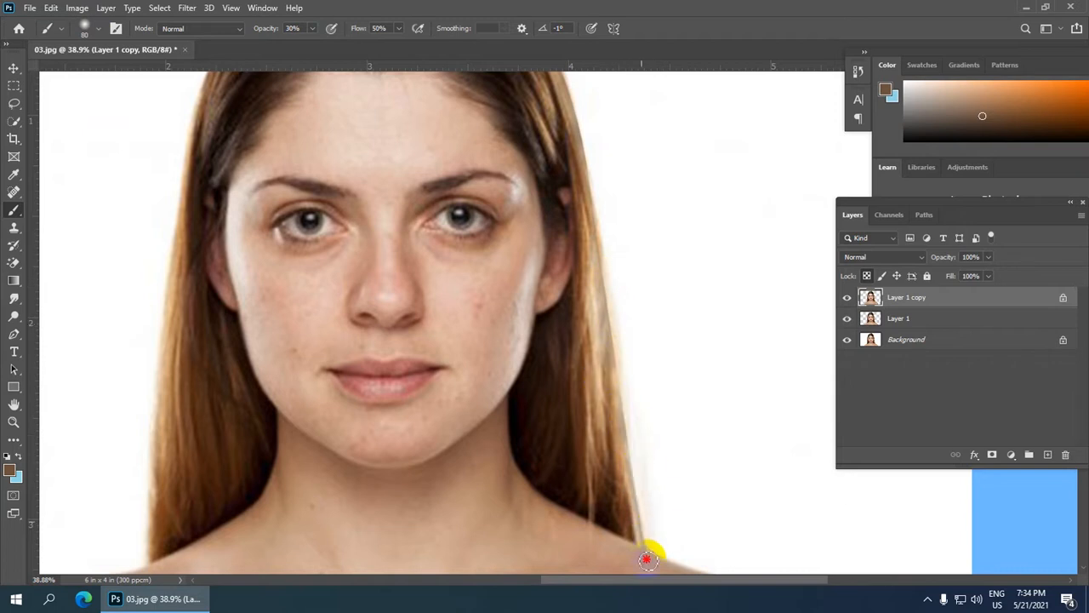
left_click_drag(580, 284, 600, 454)
- Paint brown down the hair edge on the image's left side to the shoulder and check the hair outline
mouse_move(397, 239)
left_mouse_down()
mouse_move(641, 341)
mouse_move(645, 268)
left_mouse_up()
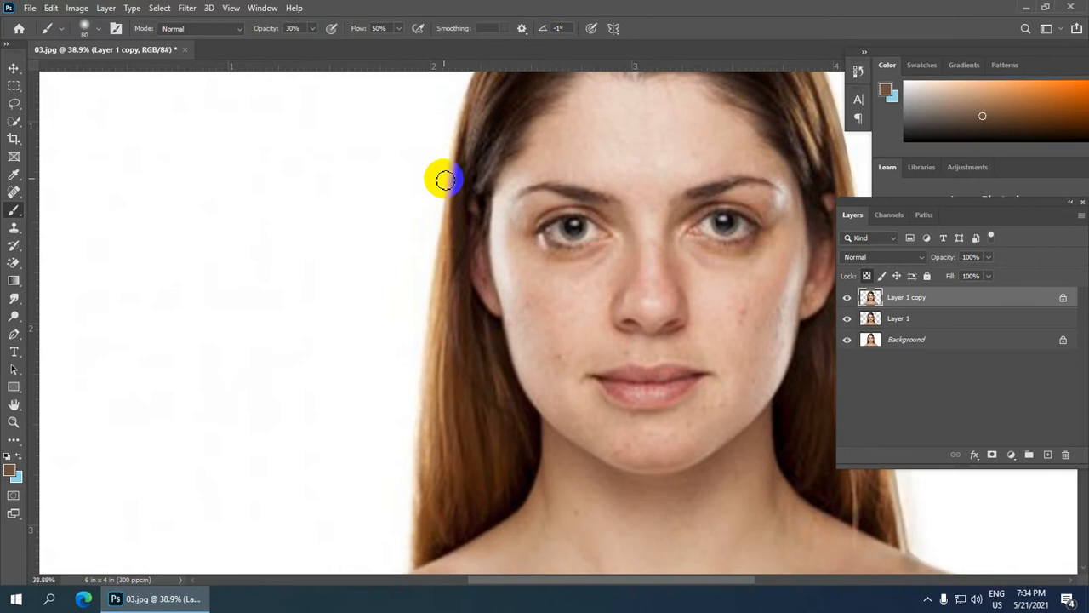
mouse_move(448, 177)
left_mouse_down()
mouse_move(421, 335)
mouse_move(429, 330)
mouse_move(416, 456)
mouse_move(426, 452)
mouse_move(404, 534)
mouse_move(410, 563)
left_mouse_up()
scroll(562, 238, "down", 9)
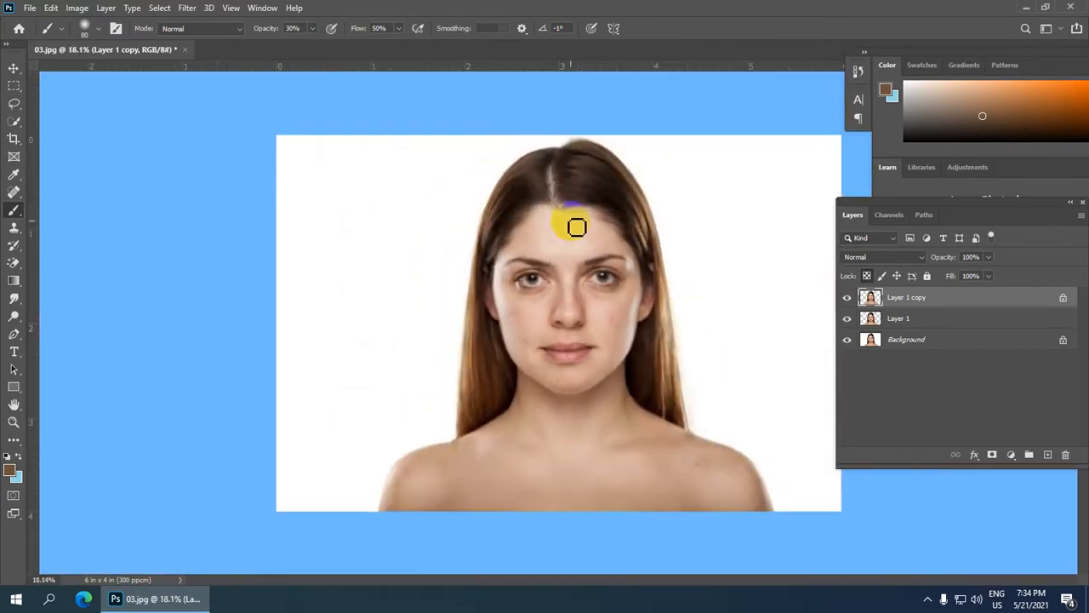
scroll(587, 291, "down", 1)
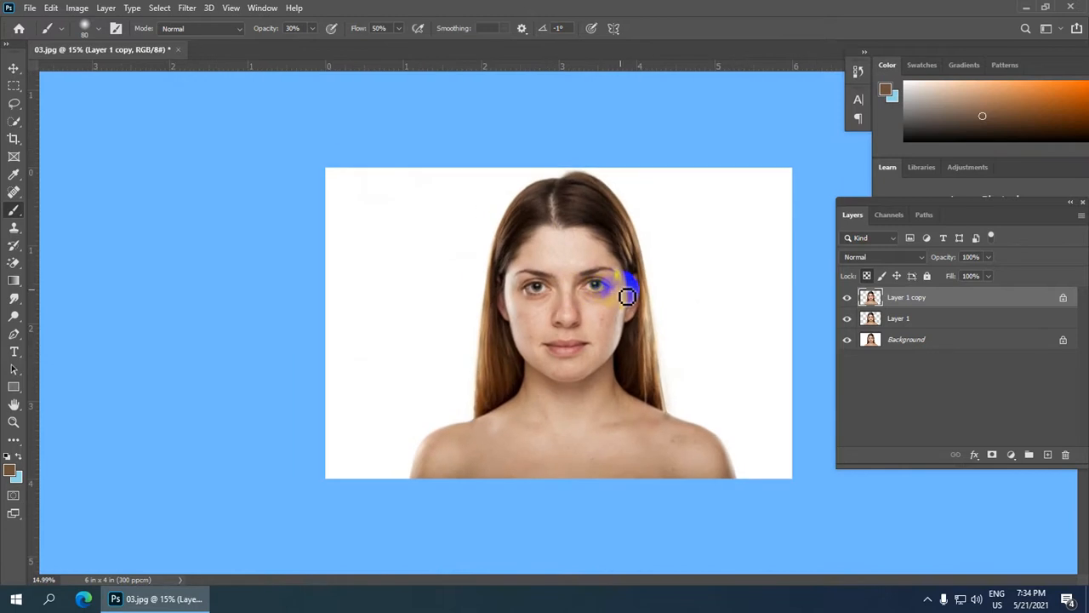
scroll(629, 297, "up", 1)
scroll(630, 297, "down", 1)
scroll(601, 275, "up", 3)
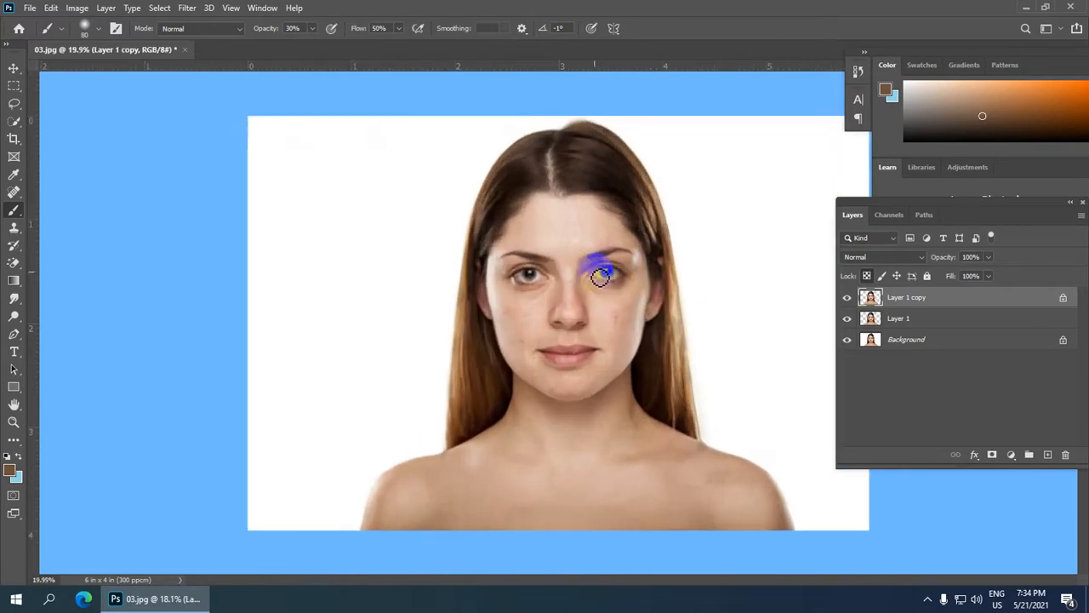
scroll(595, 260, "up", 3)
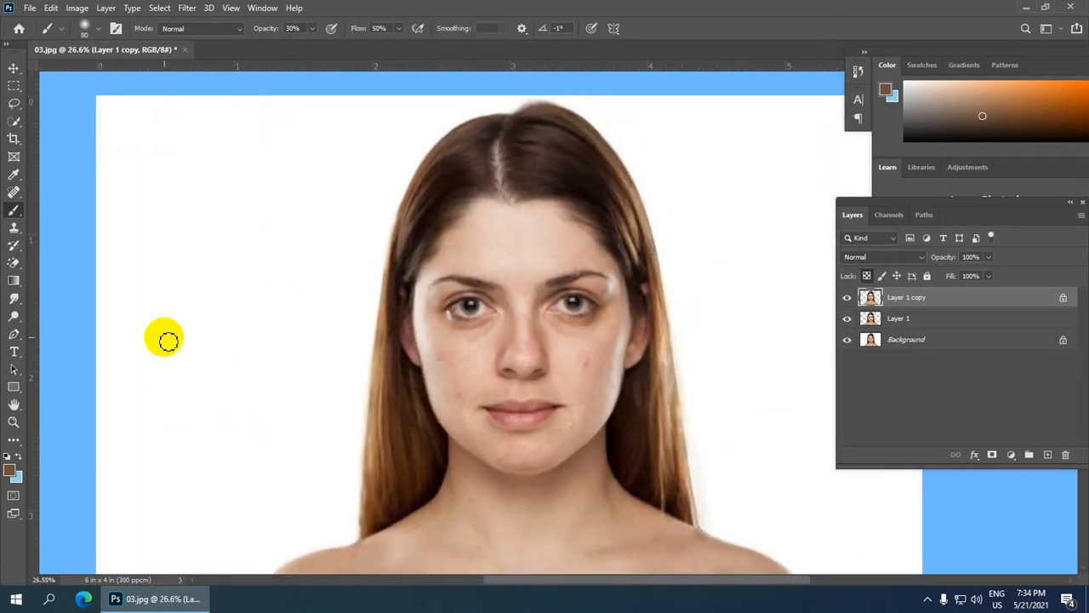
- Remove the blemishes and fine lines on the forehead with the Spot Healing Brush
left_click(15, 196)
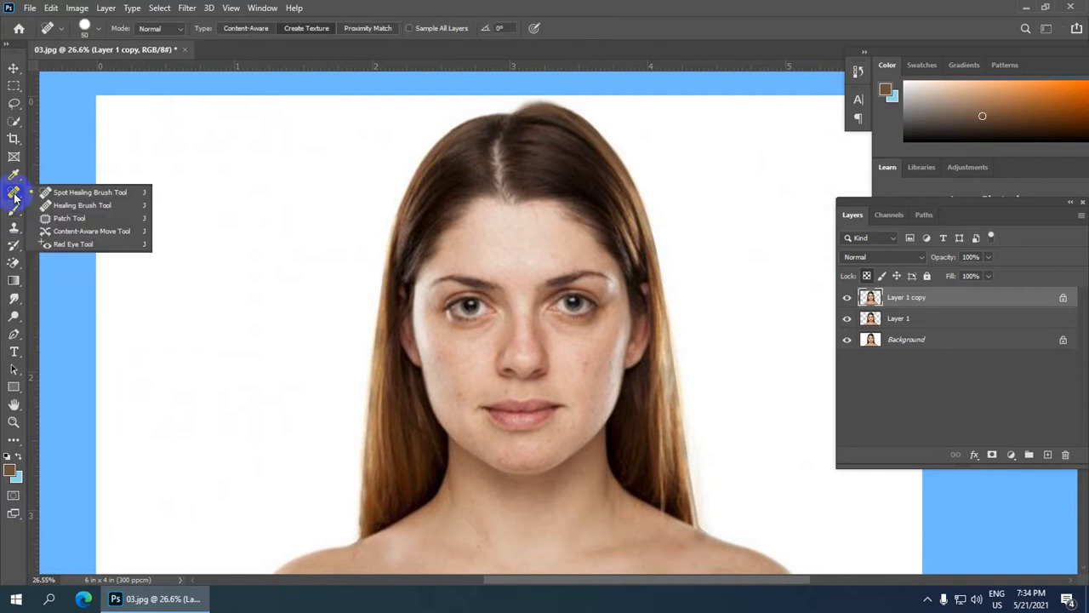
left_click(39, 188)
scroll(520, 233, "up", 1)
scroll(519, 233, "up", 1)
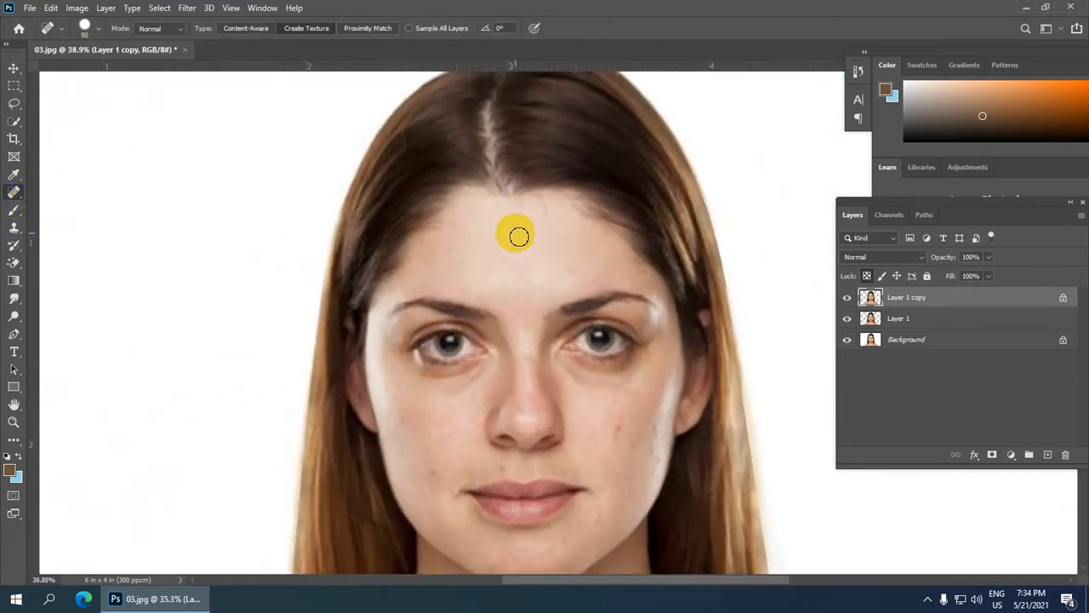
scroll(519, 236, "up", 1)
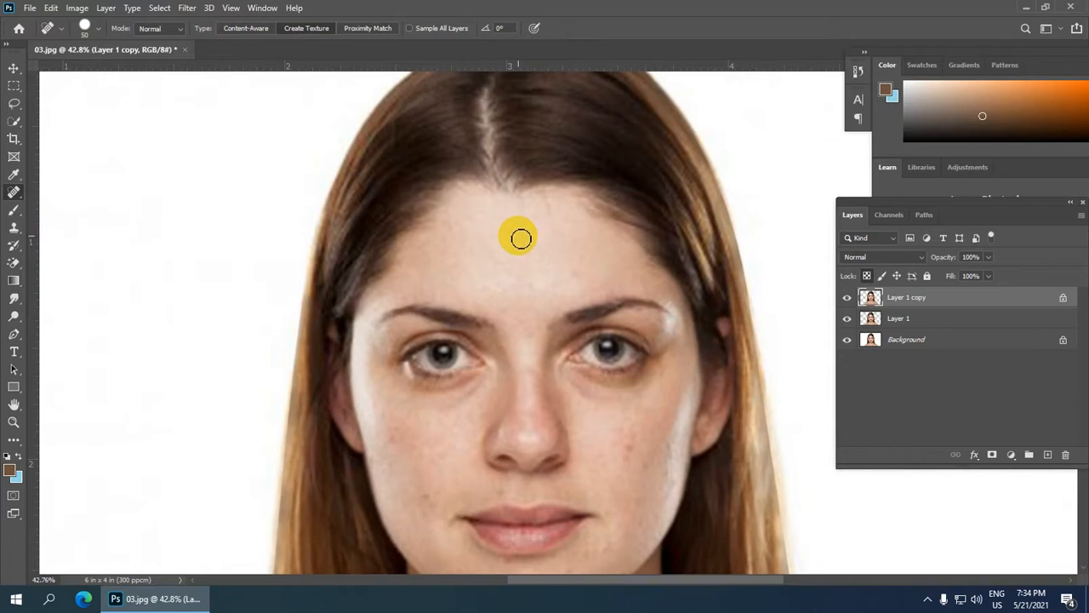
scroll(521, 238, "up", 1)
left_click(573, 274)
left_click(582, 261)
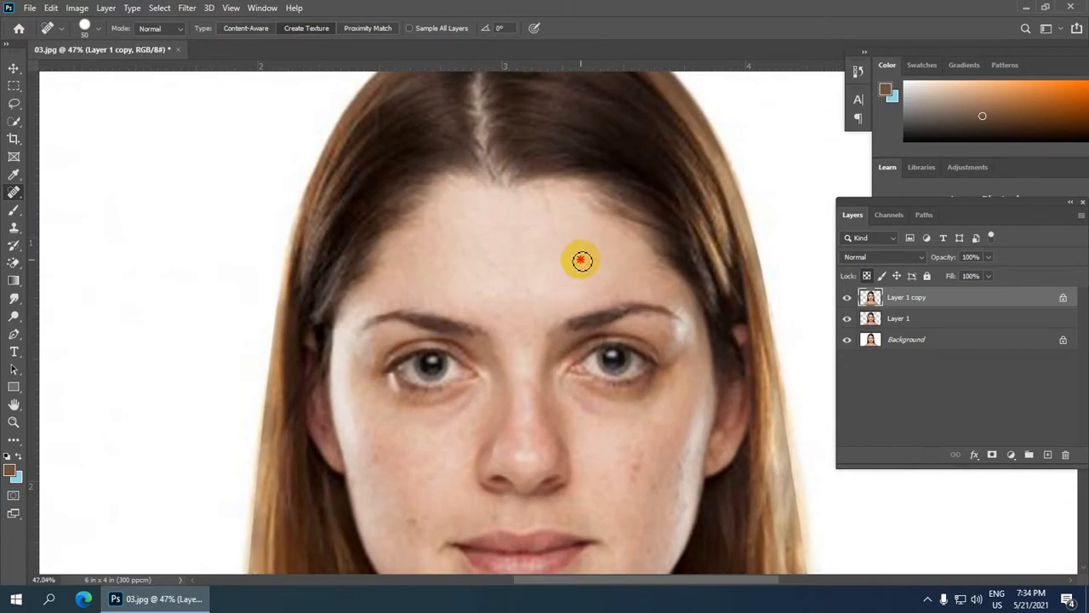
mouse_move(531, 203)
left_mouse_down()
mouse_move(551, 224)
mouse_move(523, 248)
mouse_move(550, 136)
mouse_move(541, 200)
mouse_move(496, 187)
mouse_move(533, 210)
mouse_move(525, 229)
mouse_move(538, 311)
left_mouse_up()
left_click(496, 188)
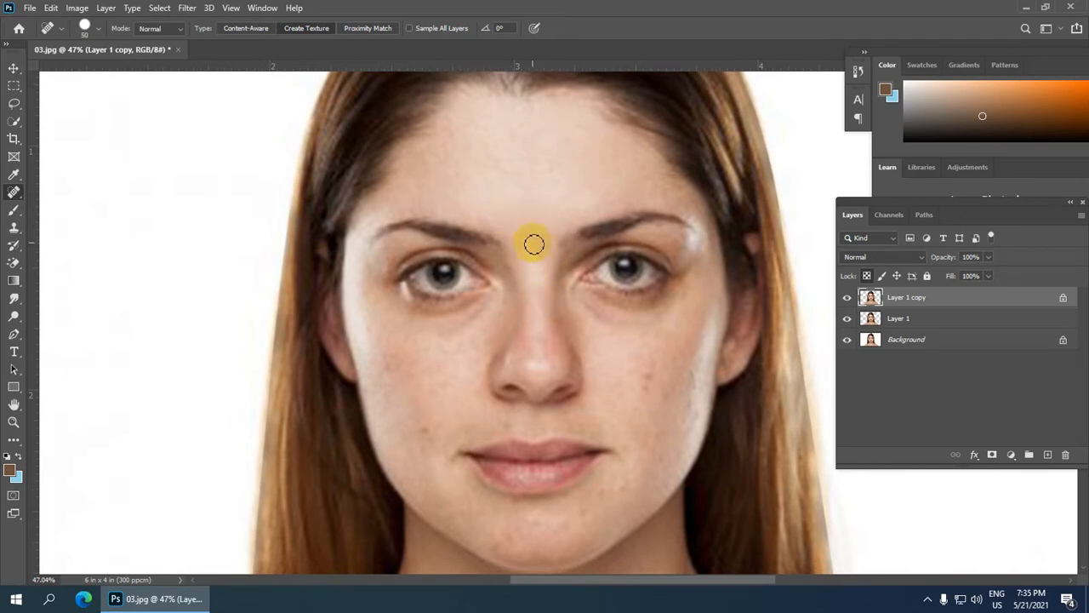
- Heal the spots on the image-left cheek, on the chin and beside the mouth
left_click_drag(384, 361, 390, 386)
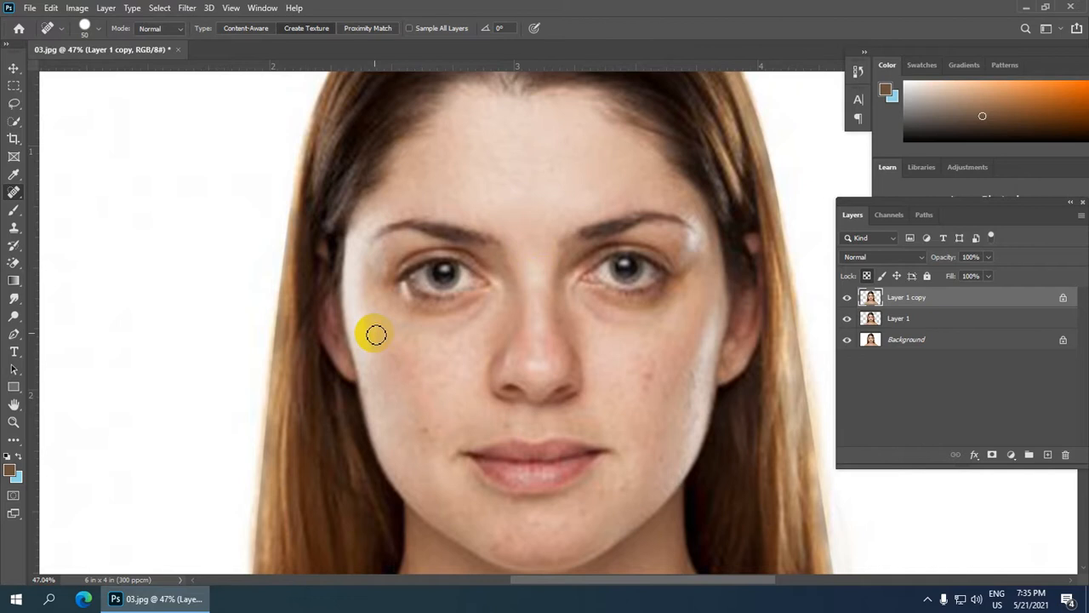
left_click_drag(380, 344, 408, 378)
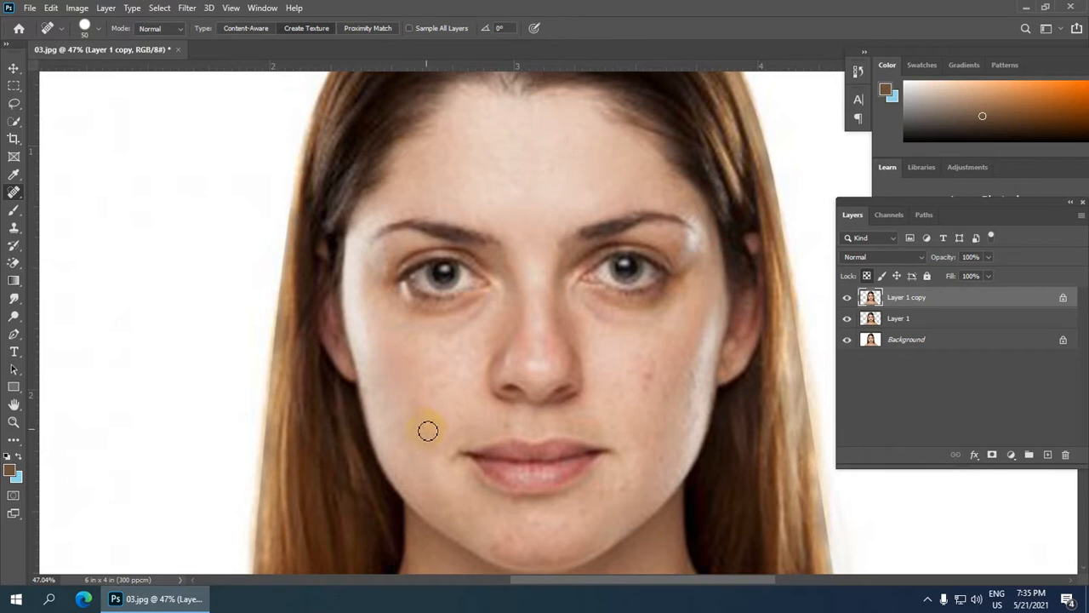
left_click_drag(463, 381, 465, 255)
left_click(446, 247)
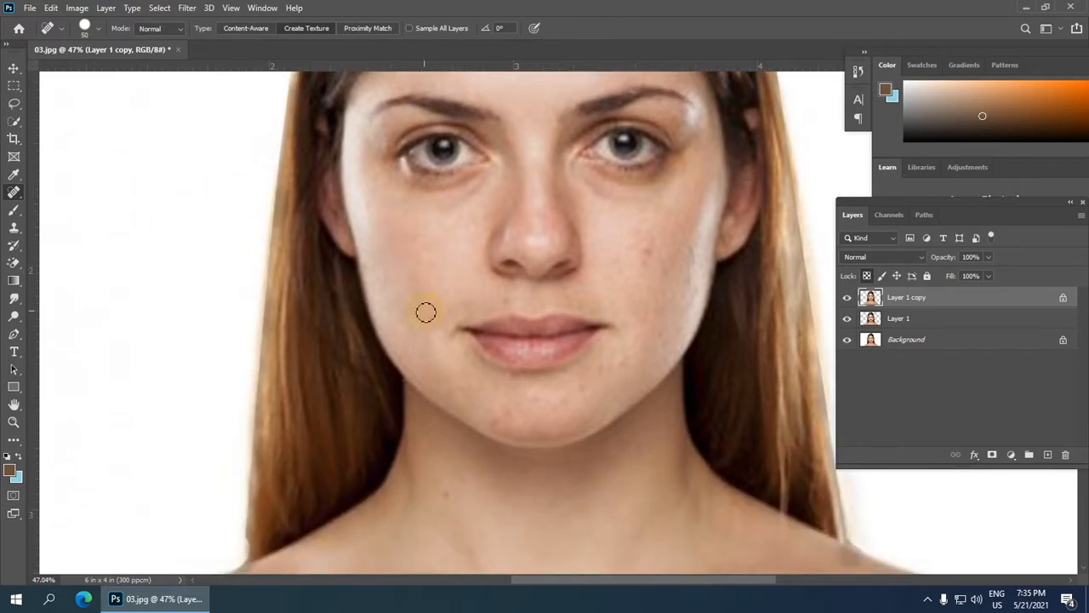
mouse_move(491, 422)
left_mouse_down()
mouse_move(518, 429)
mouse_move(511, 413)
mouse_move(543, 406)
left_mouse_up()
left_click(567, 401)
left_click(621, 356)
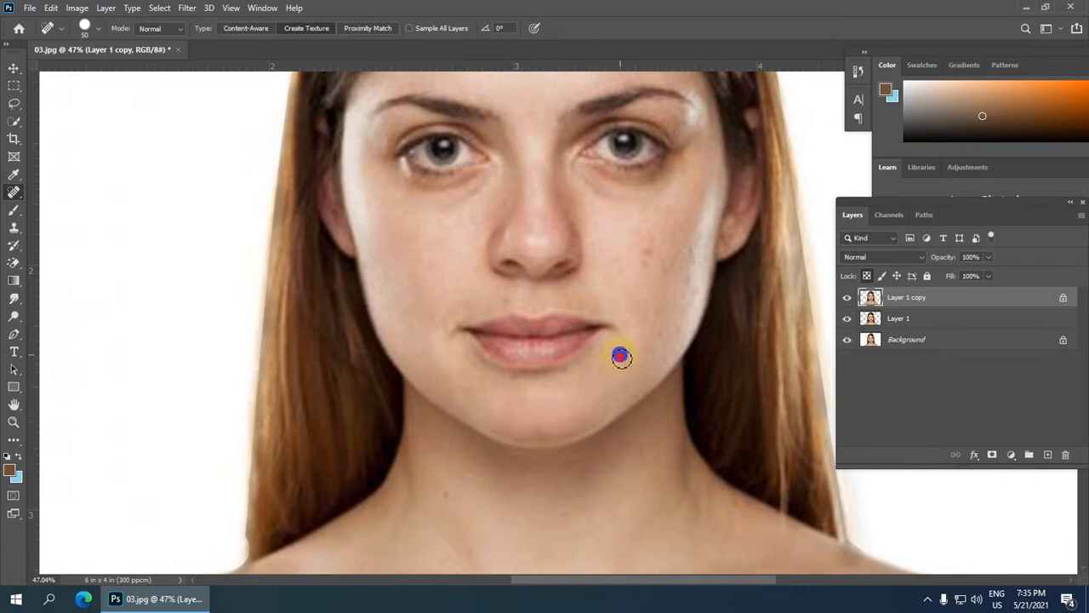
- Heal the spots on the image-right cheek, touch up the image-left cheek and remove the mark above the upper lip
left_click_drag(656, 228, 642, 293)
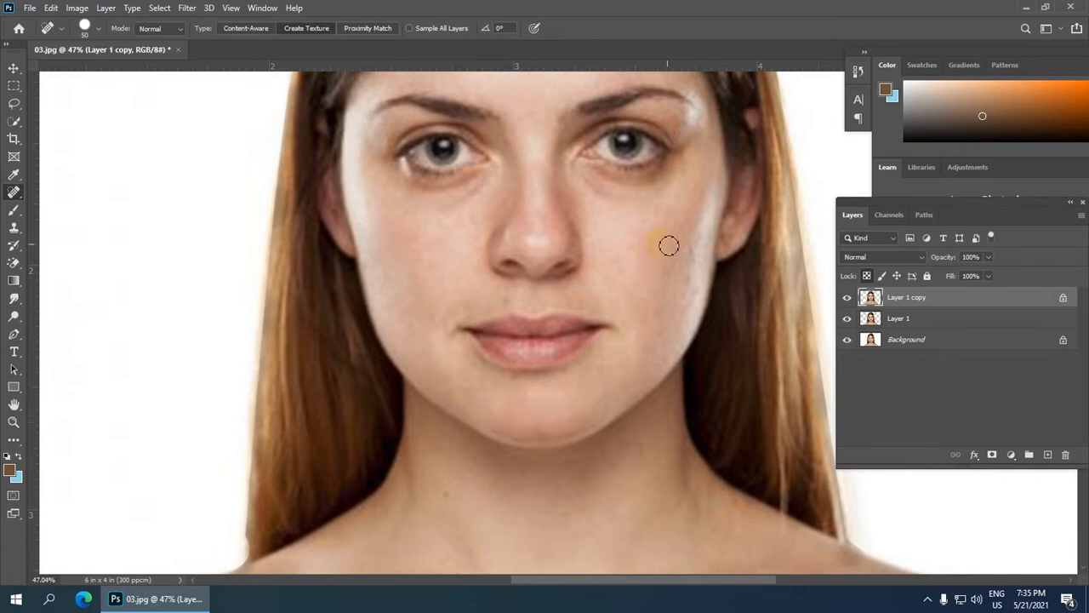
left_click_drag(694, 241, 690, 292)
mouse_move(622, 212)
left_mouse_down()
mouse_move(628, 337)
mouse_move(598, 315)
mouse_move(683, 328)
left_mouse_up()
mouse_move(417, 294)
left_mouse_down()
mouse_move(465, 322)
mouse_move(498, 311)
mouse_move(476, 313)
mouse_move(438, 365)
mouse_move(412, 358)
left_mouse_up()
left_click(493, 310)
scroll(530, 234, "down", 5)
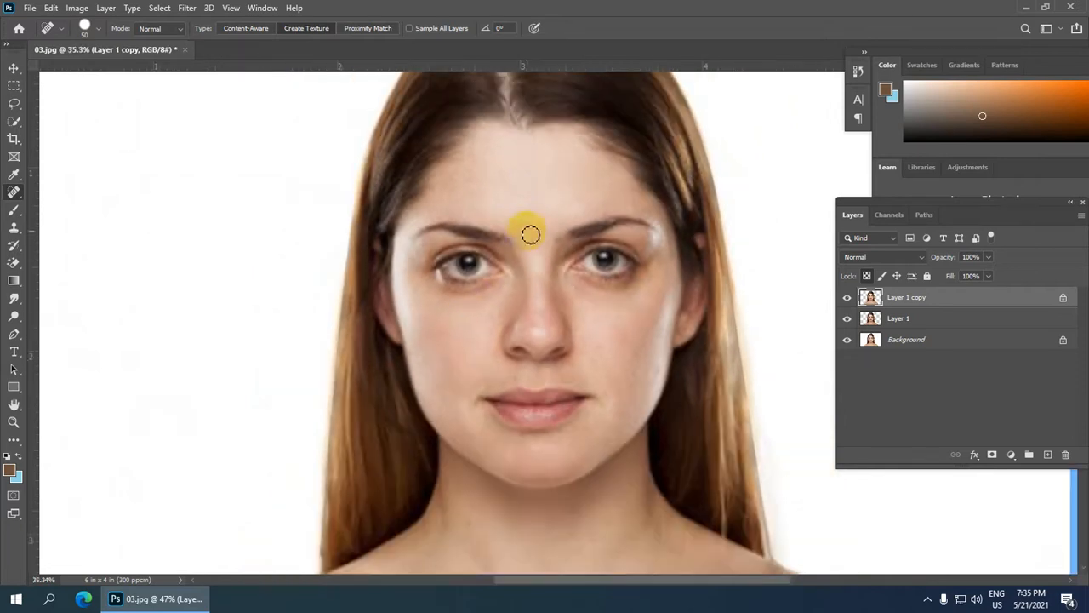
scroll(574, 251, "up", 1)
scroll(570, 260, "down", 1)
scroll(568, 259, "up", 2)
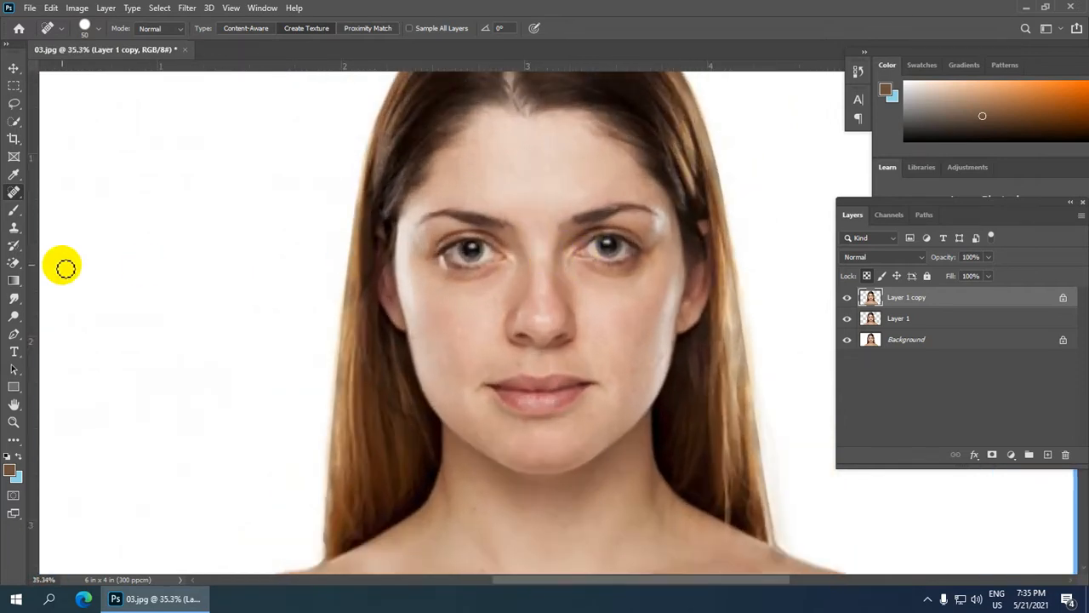
- Smooth the forehead and the bridge of the nose with the Clone Stamp, sampling clean skin nearby
left_click(13, 230)
left_click(85, 224)
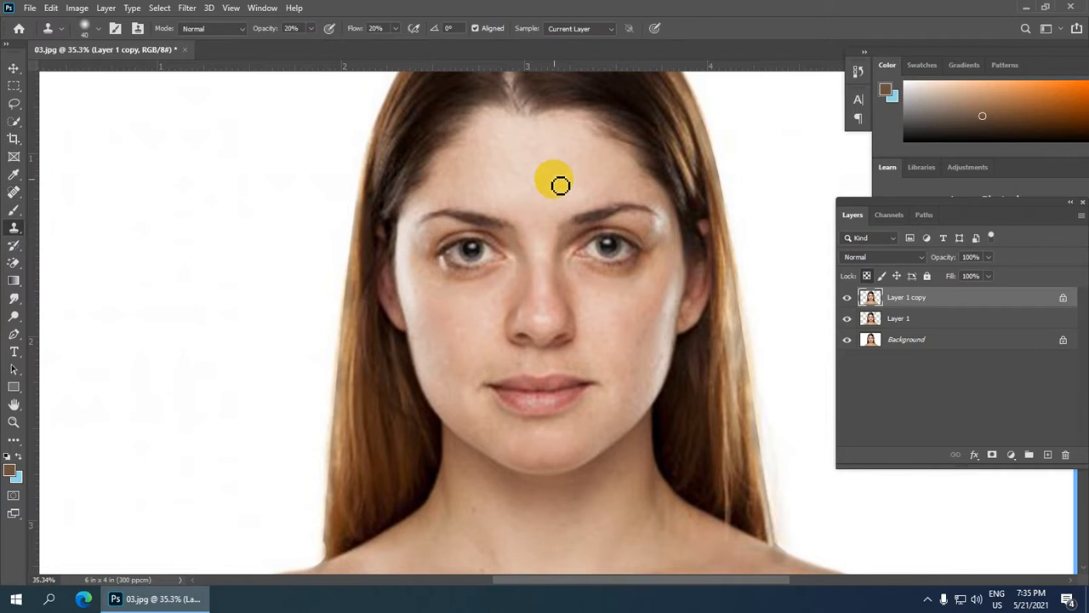
mouse_move(567, 159)
left_mouse_down()
mouse_move(543, 195)
mouse_move(545, 223)
left_mouse_up()
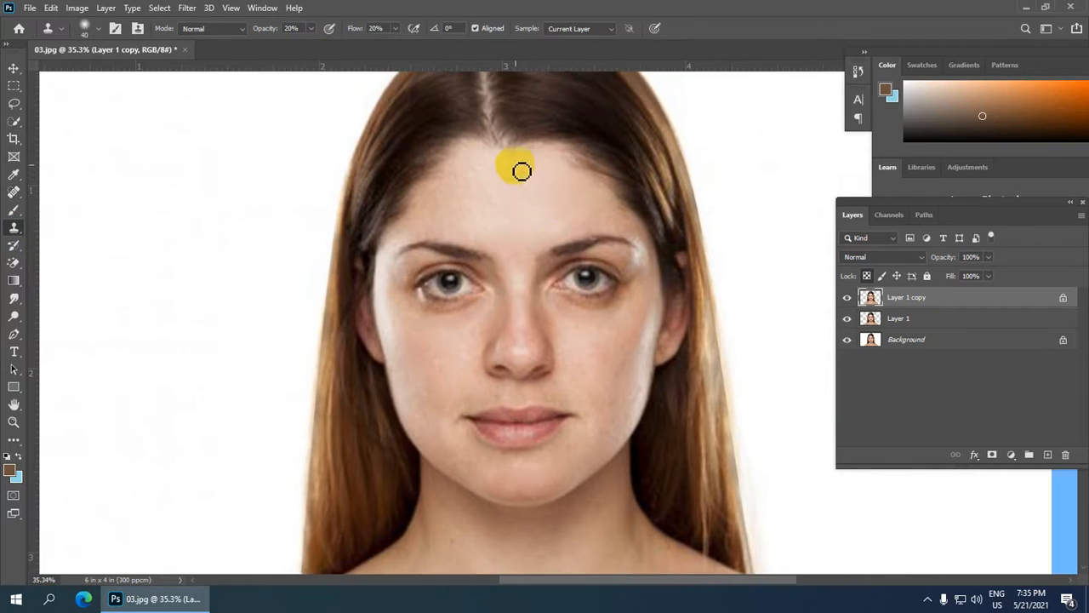
left_click(545, 213, "alt")
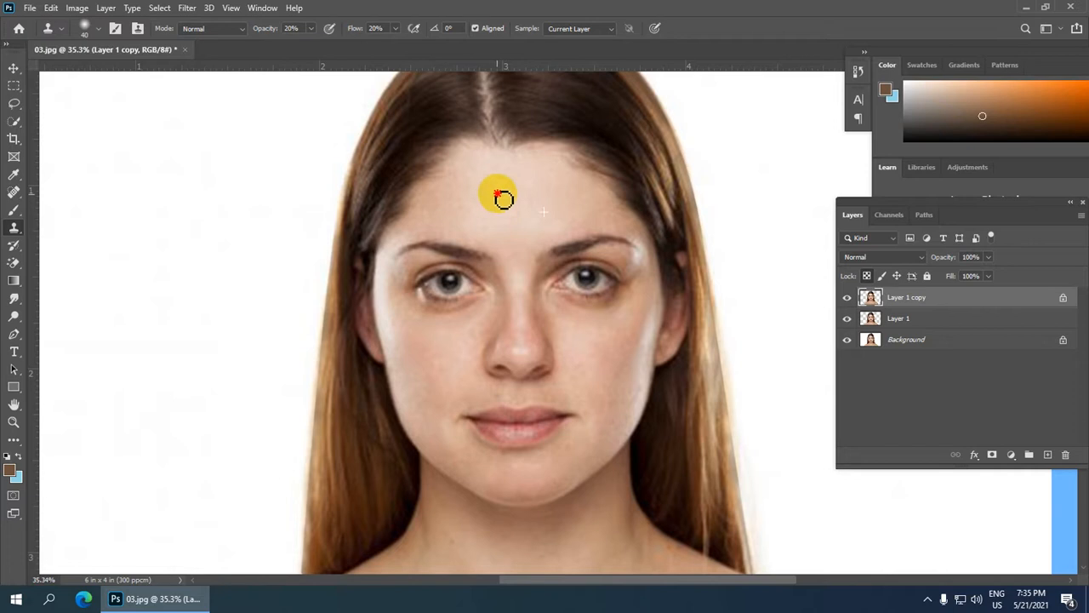
mouse_move(497, 193)
left_mouse_down()
mouse_move(495, 208)
mouse_move(521, 207)
mouse_move(537, 191)
left_mouse_up()
left_click(511, 229, "alt")
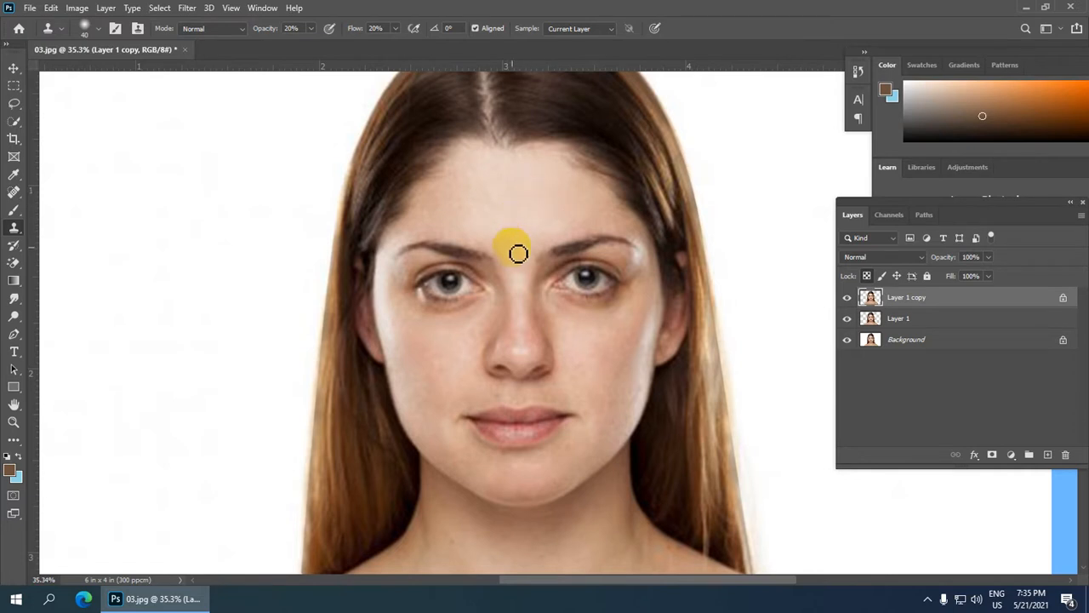
left_click_drag(518, 252, 520, 315)
- Even out the skin on both cheeks with the Clone Stamp, sampling clean skin on each cheek
left_click(593, 386, "alt")
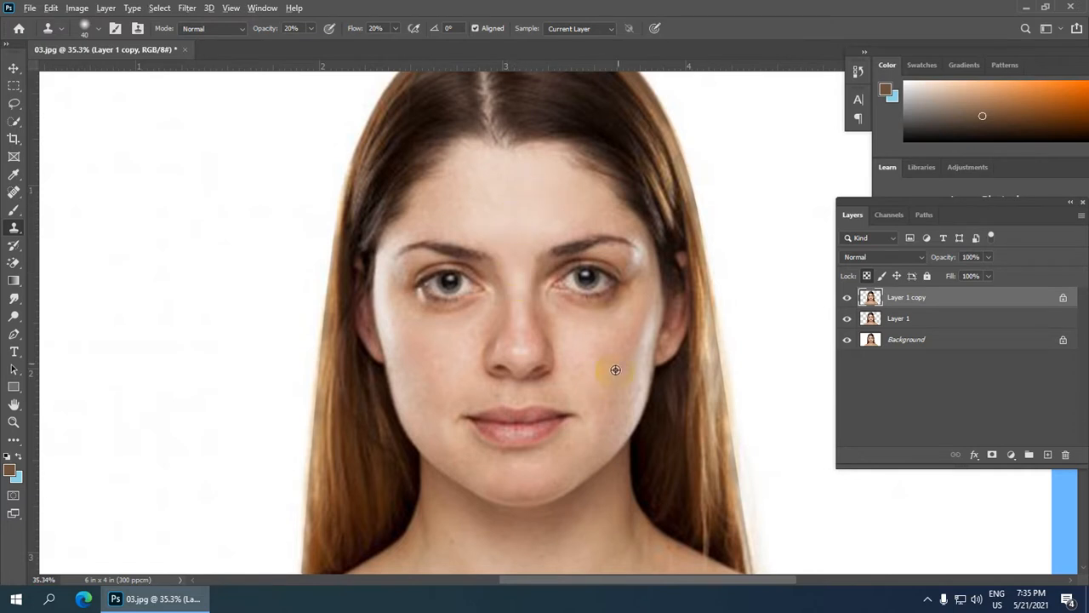
left_click_drag(626, 351, 628, 383)
left_click(425, 353, "alt")
mouse_move(399, 357)
left_mouse_down()
mouse_move(428, 396)
mouse_move(425, 362)
mouse_move(451, 304)
mouse_move(474, 314)
left_mouse_up()
scroll(489, 336, "down", 2)
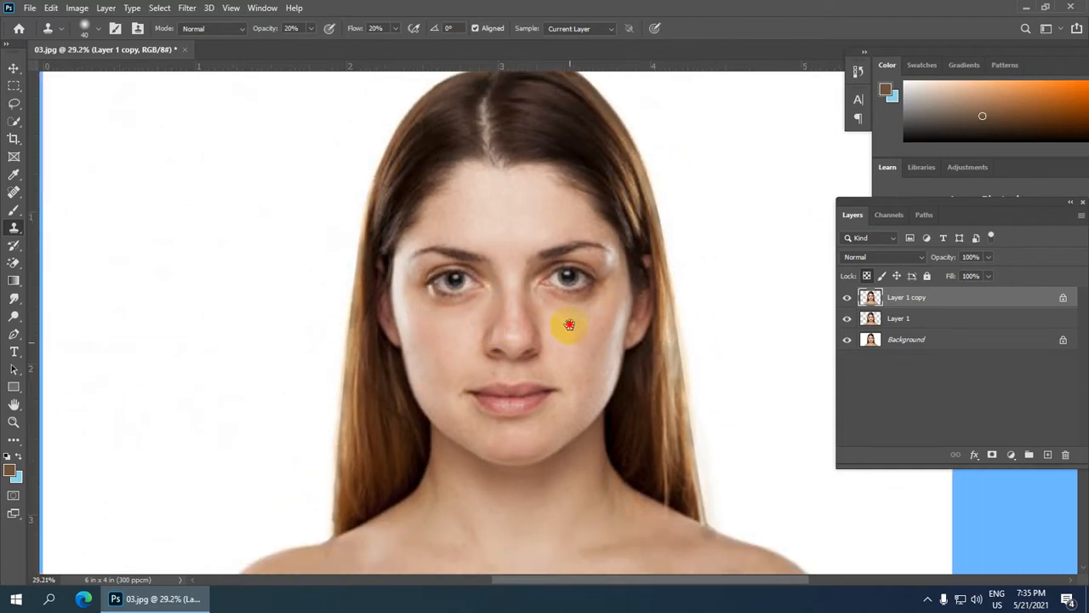
- Smooth the lower image-right cheek and its outer edge near the ear with the Clone Stamp
scroll(558, 297, "down", 3)
scroll(547, 263, "up", 2)
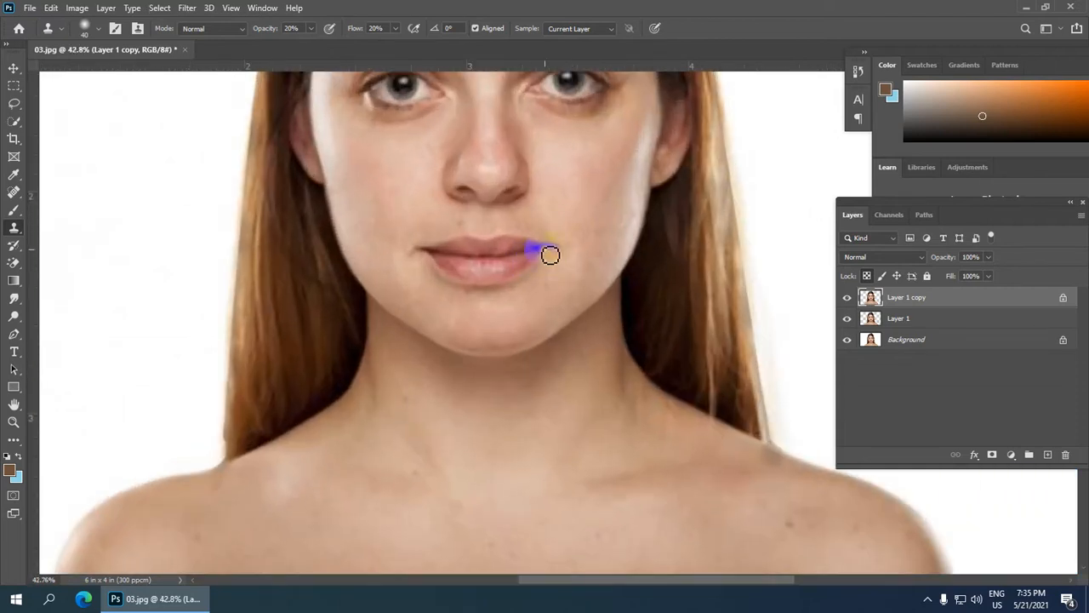
left_click(604, 199)
left_click(629, 195)
left_click_drag(654, 137, 649, 162)
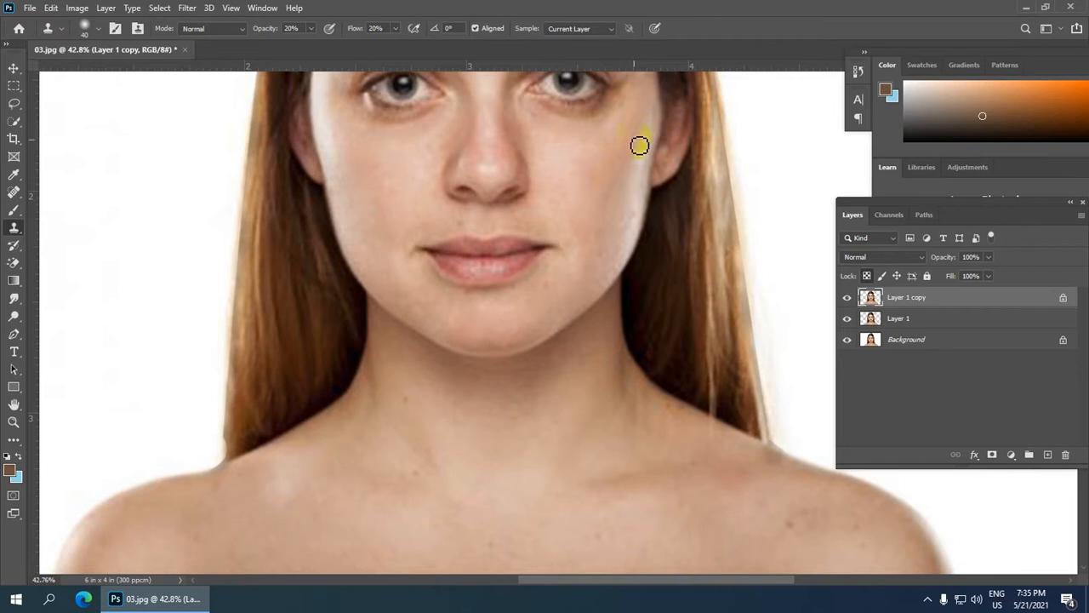
- Compare the whole portrait before and after retouching by toggling the visibility of Layer 1 copy
scroll(605, 206, "down", 3)
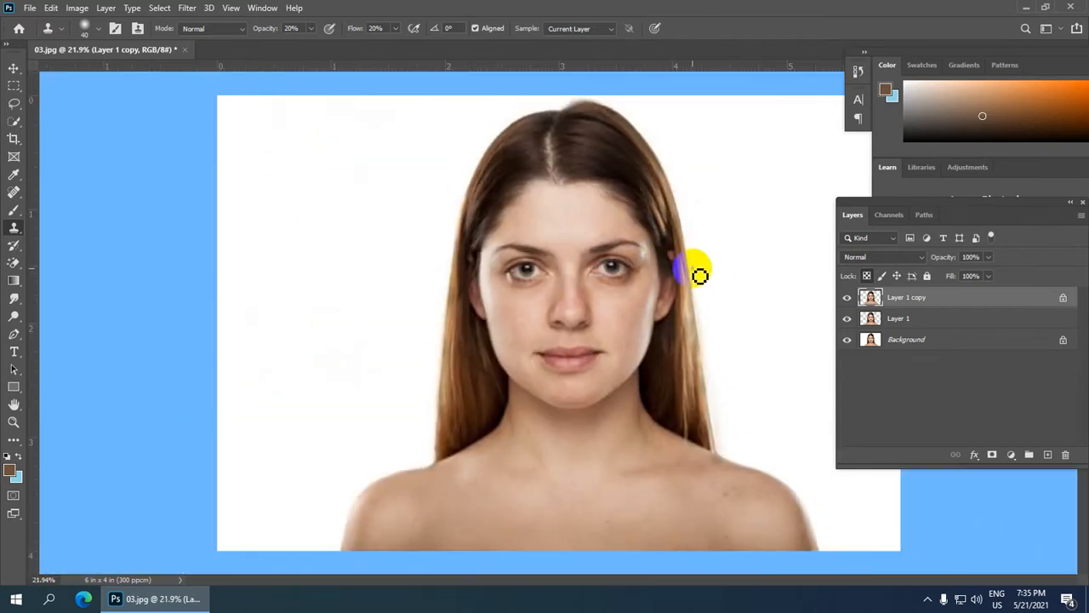
left_click(846, 297)
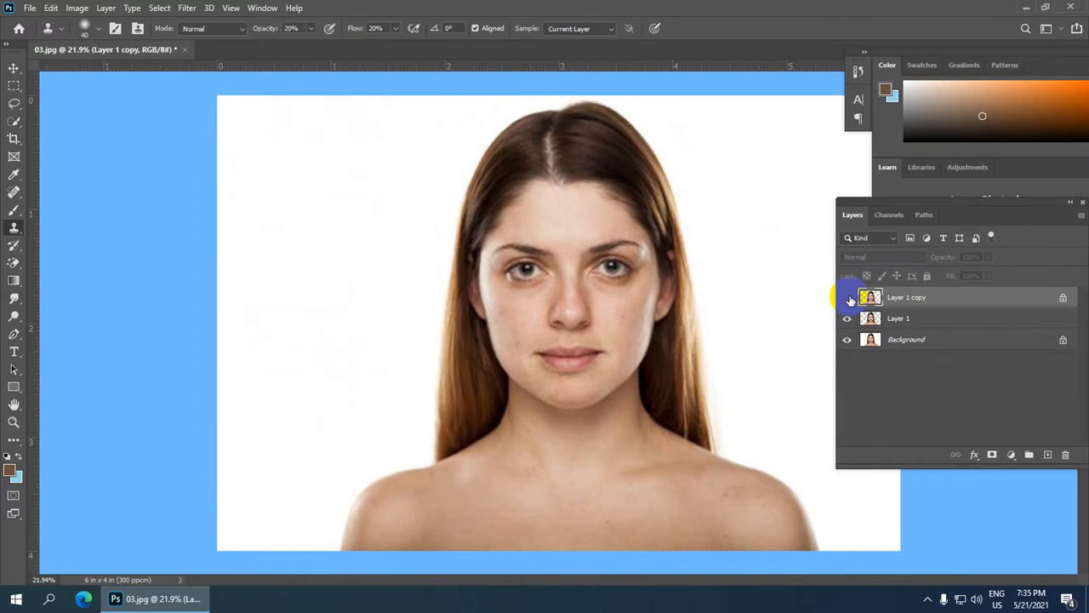
left_click(847, 298)
left_click(847, 298)
left_click(848, 297)
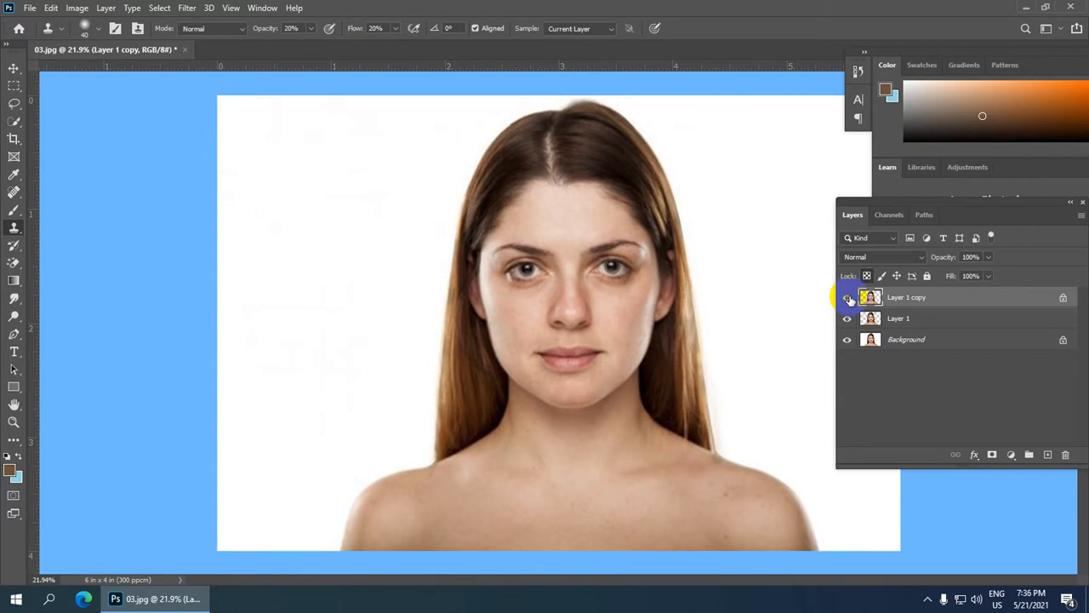
left_click(847, 298)
left_click(847, 298)
- Apply a Gaussian Blur with a radius of 4.1 pixels to Layer 1 copy
left_click(187, 8)
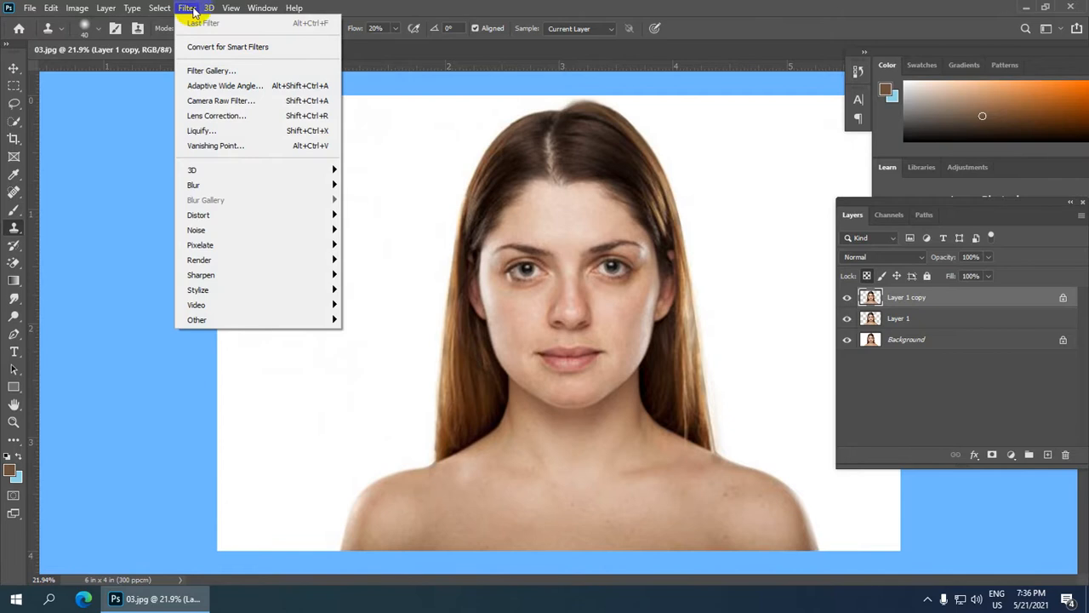
mouse_move(223, 184)
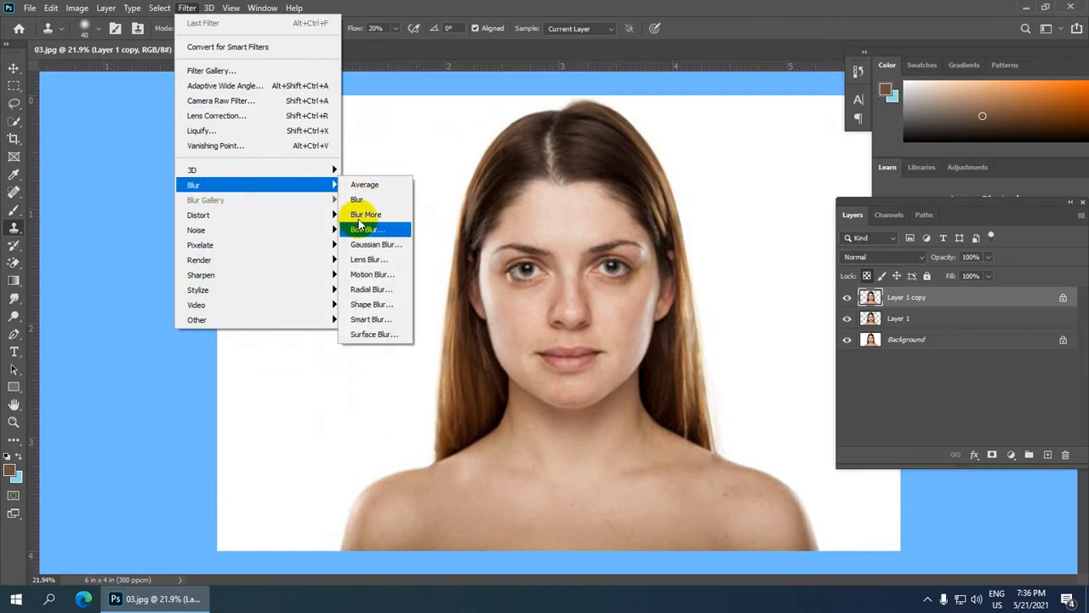
left_click(366, 246)
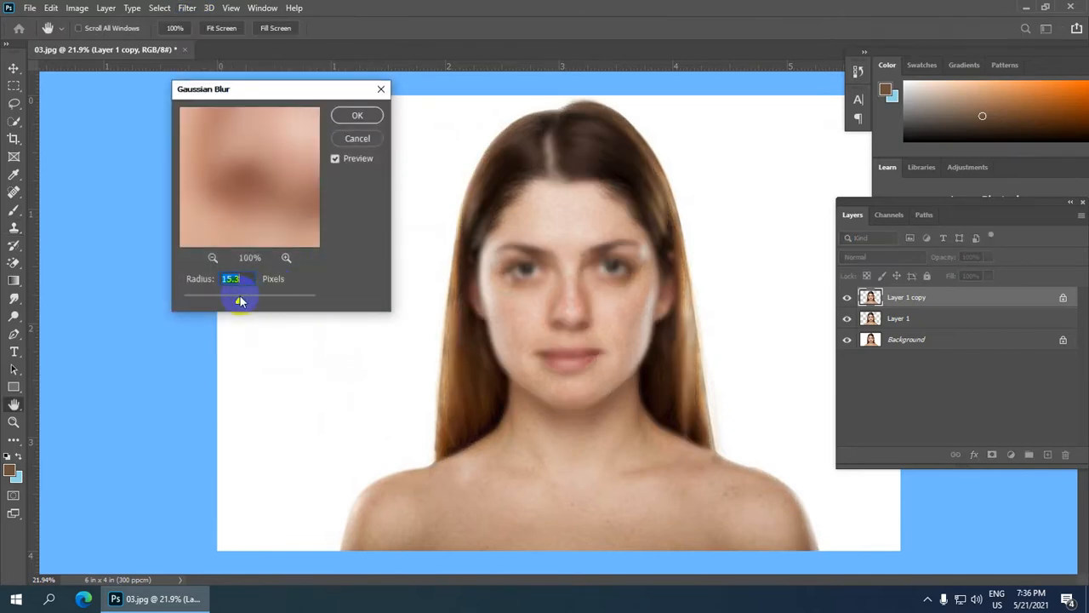
left_click_drag(238, 304, 213, 304)
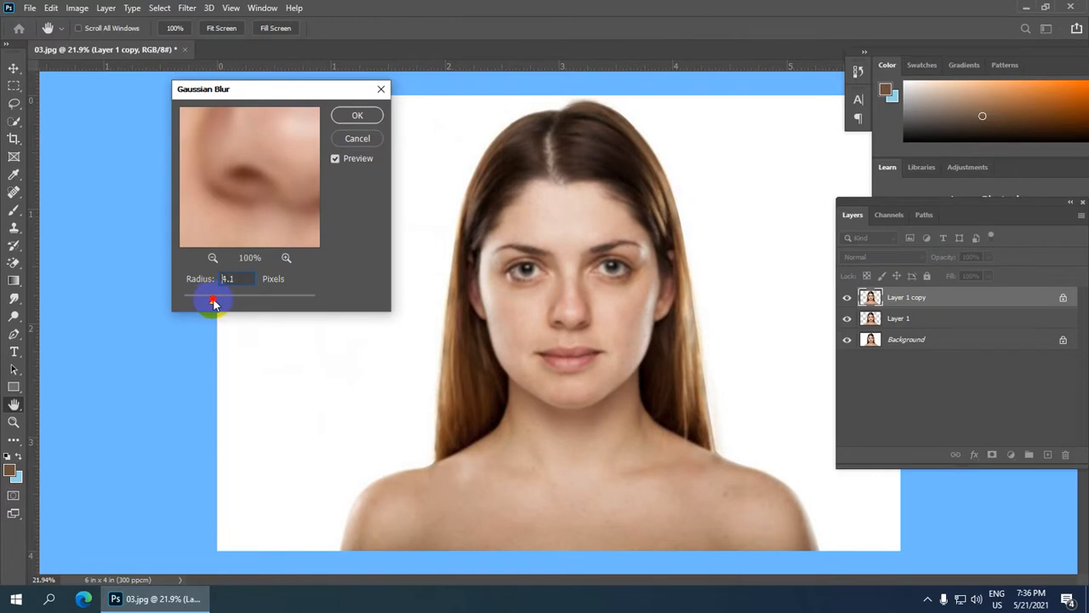
key("Return")
- Examine the blurred portrait at full view and close up, checking the skin on the forehead, cheeks and around the eyes
scroll(606, 272, "down", 2)
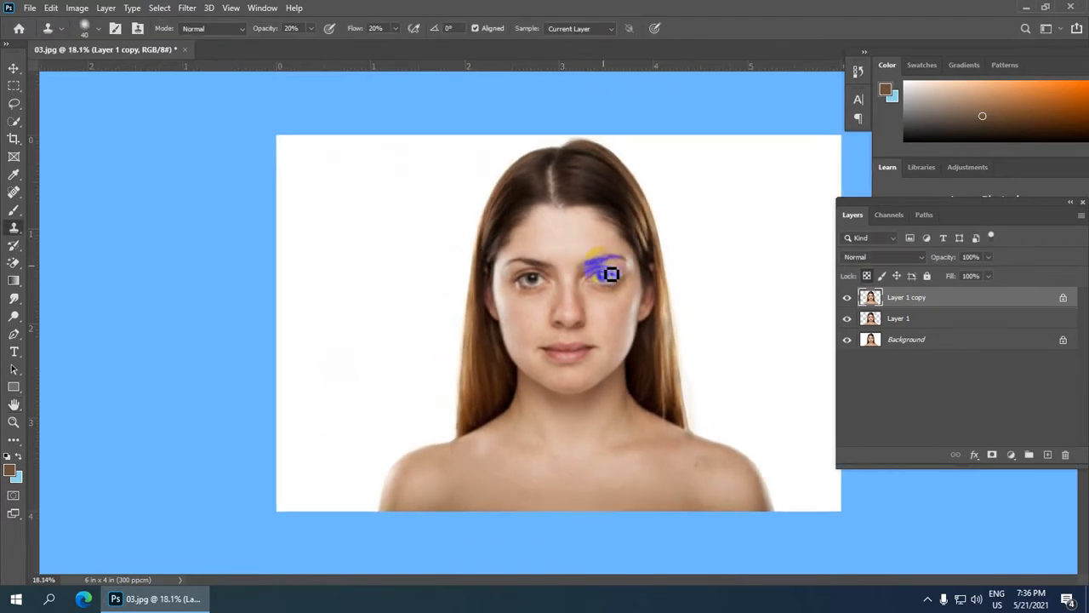
scroll(606, 296, "up", 4)
scroll(606, 310, "up", 1)
scroll(655, 298, "up", 1)
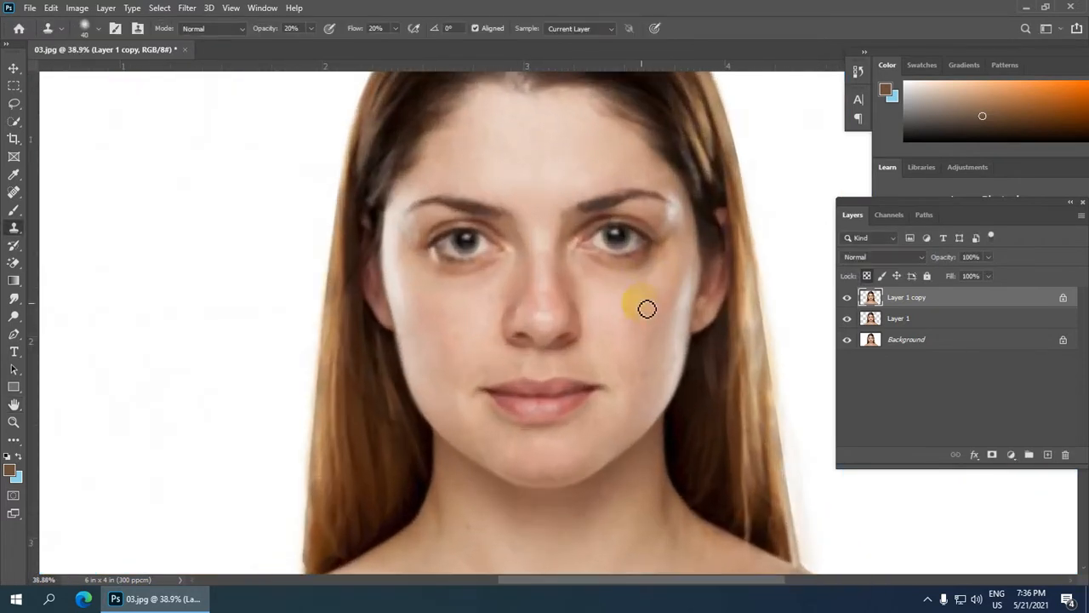
scroll(510, 167, "up", 1)
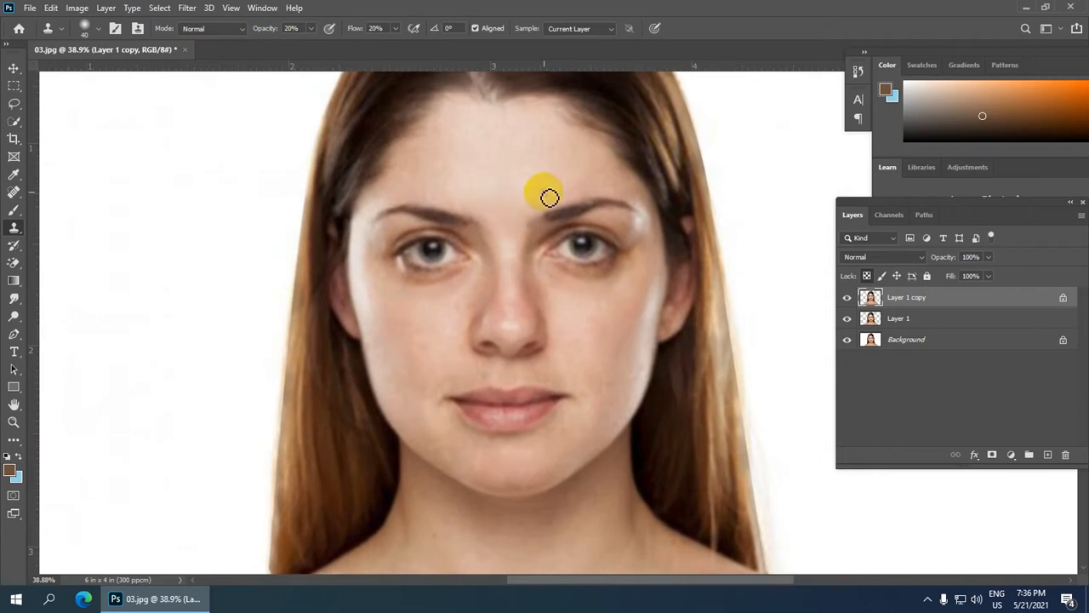
scroll(549, 196, "up", 1)
scroll(548, 196, "down", 3)
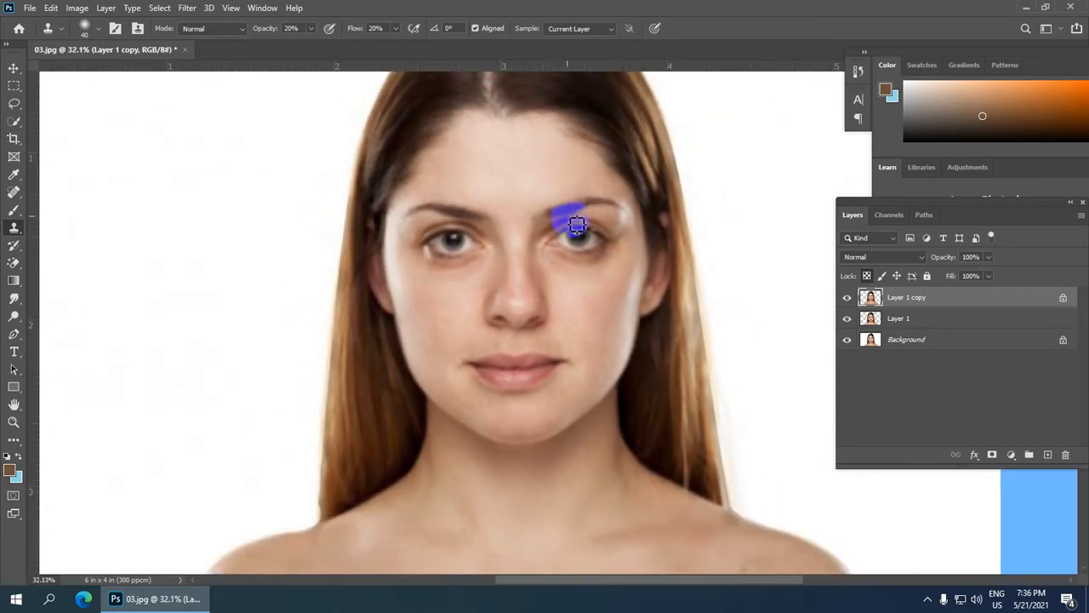
scroll(540, 219, "up", 1)
scroll(531, 213, "up", 1)
scroll(531, 214, "down", 1)
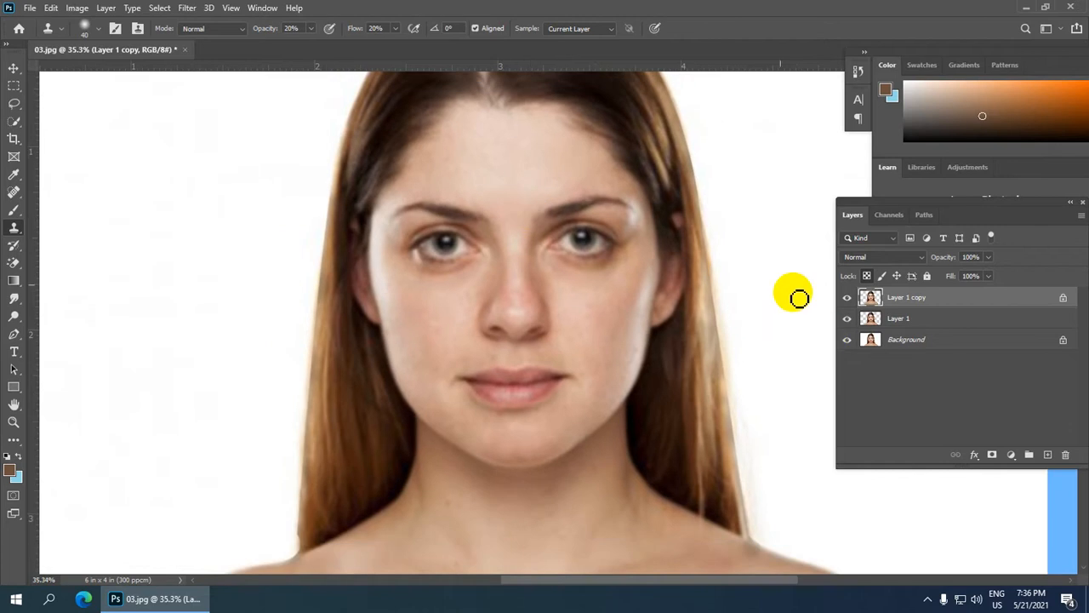
scroll(765, 285, "down", 1)
scroll(559, 260, "up", 2)
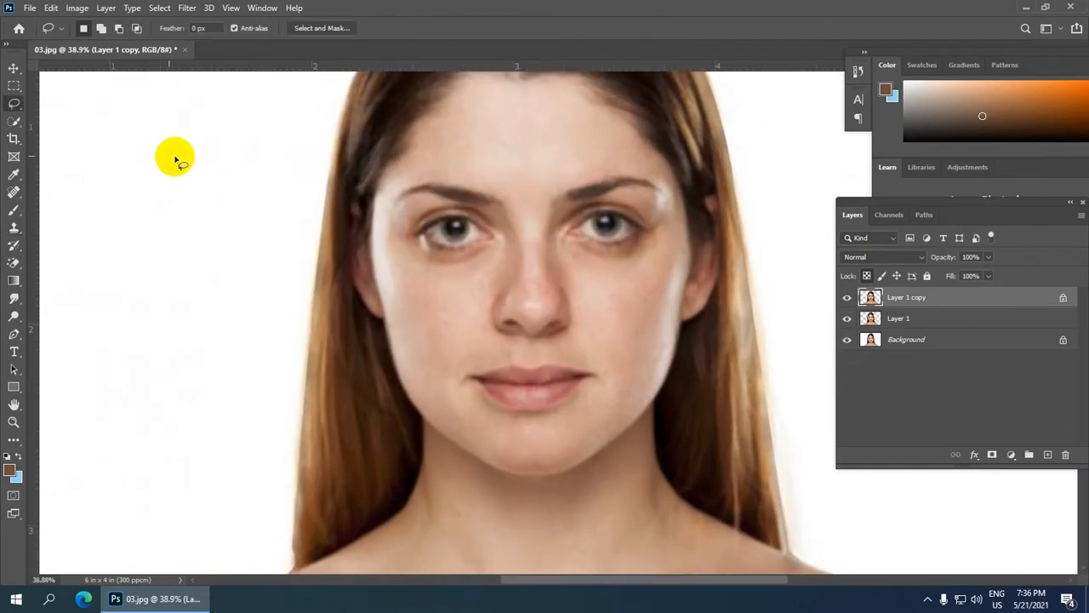
- Outline a small patch of skin on the image-left side of the forehead with the Lasso
left_click(10, 105)
right_click(7, 109)
left_click(53, 106)
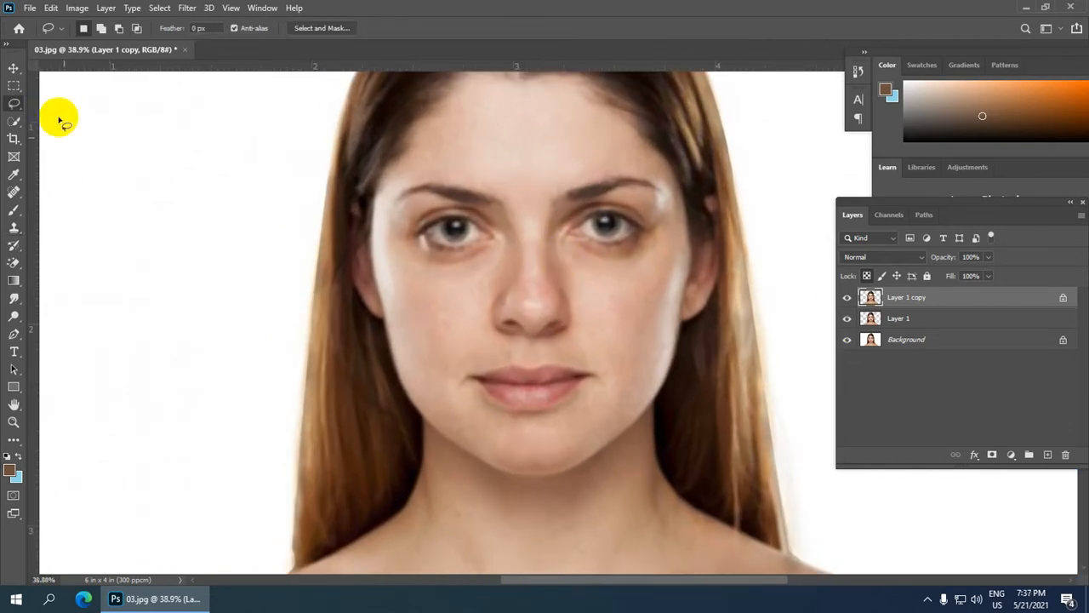
scroll(601, 281, "up", 1)
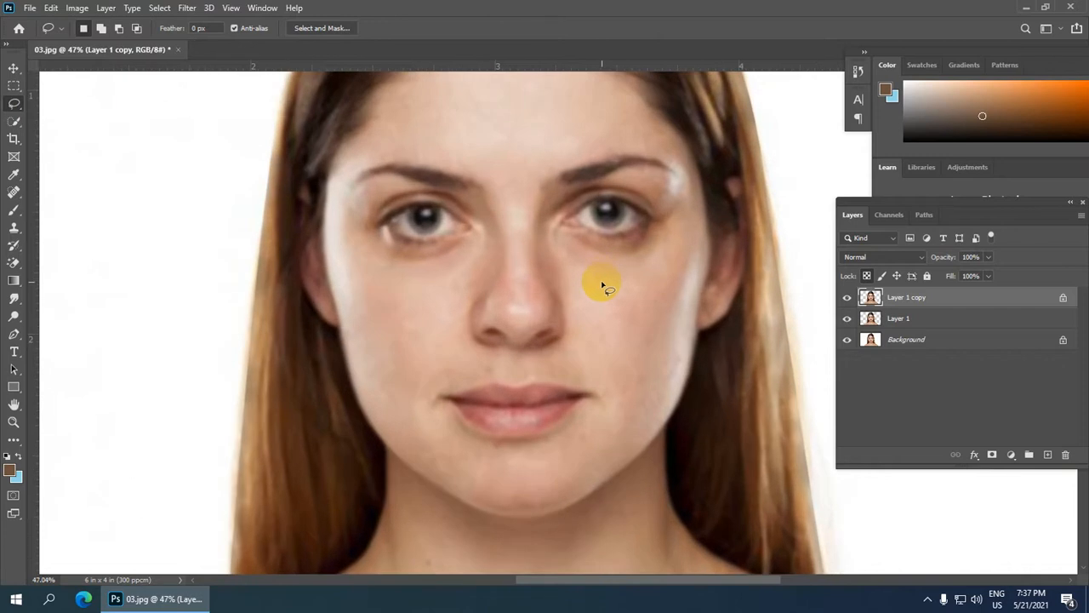
left_click_drag(596, 339, 550, 402)
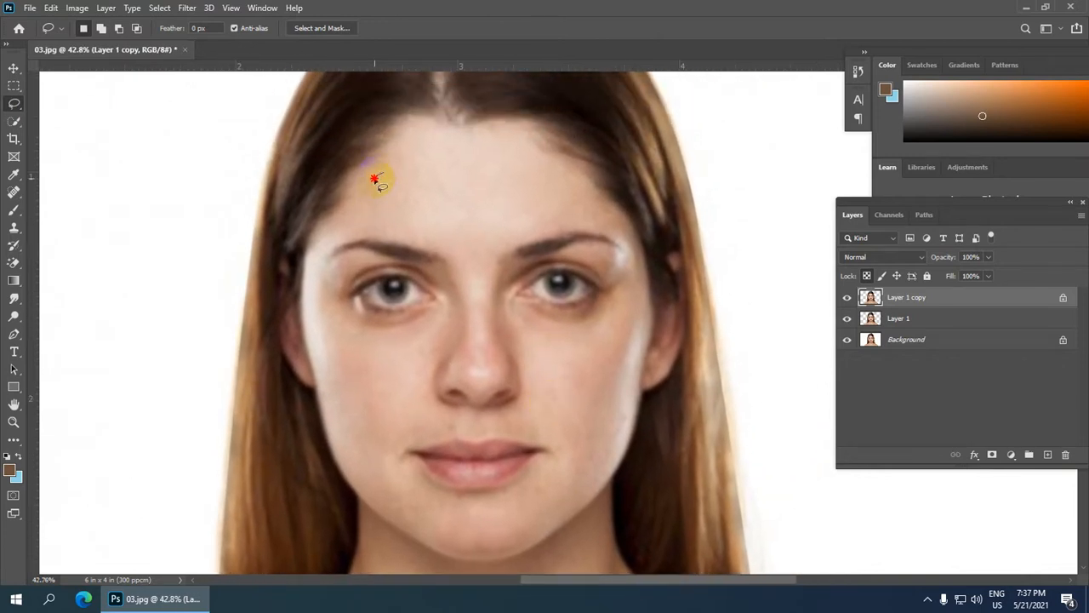
mouse_move(374, 219)
left_mouse_down()
mouse_move(411, 197)
mouse_move(382, 176)
left_mouse_up()
- Reapply the last Gaussian Blur to the selected forehead patch and deselect it
left_click(187, 8)
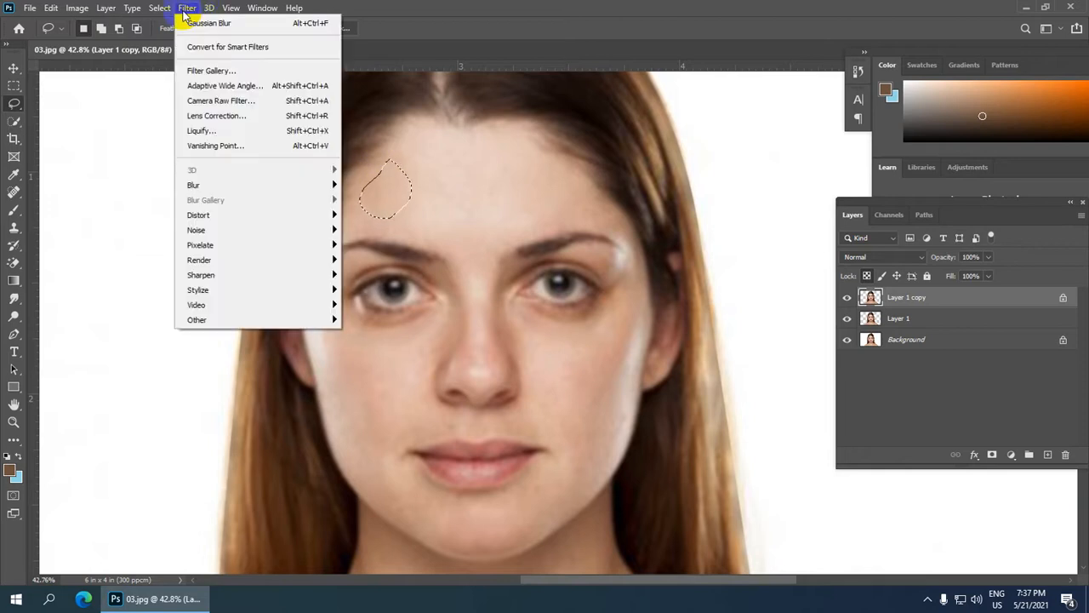
left_click(241, 23)
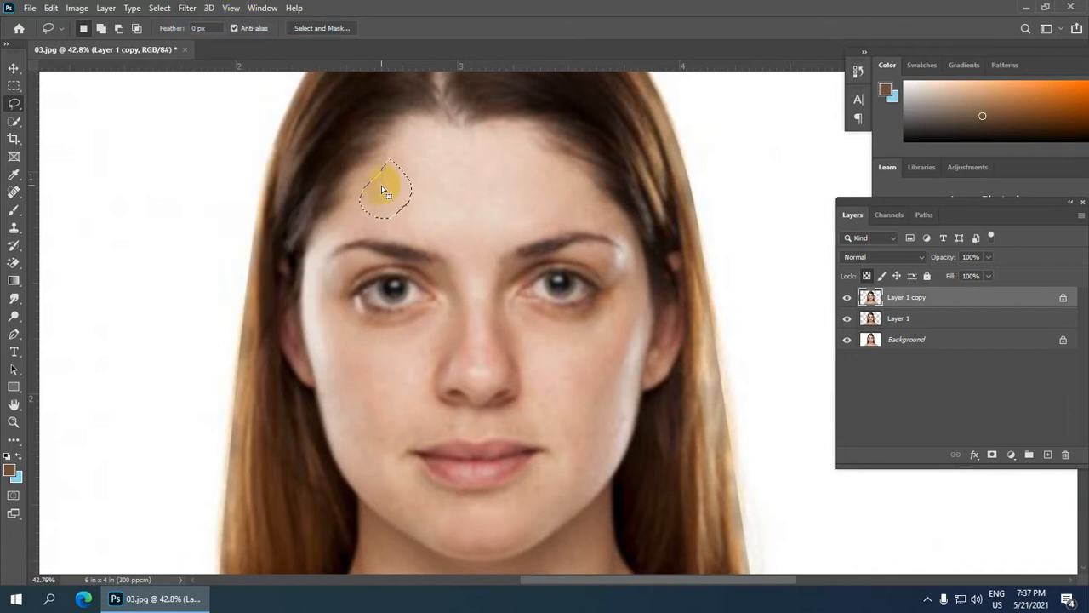
scroll(391, 192, "up", 2)
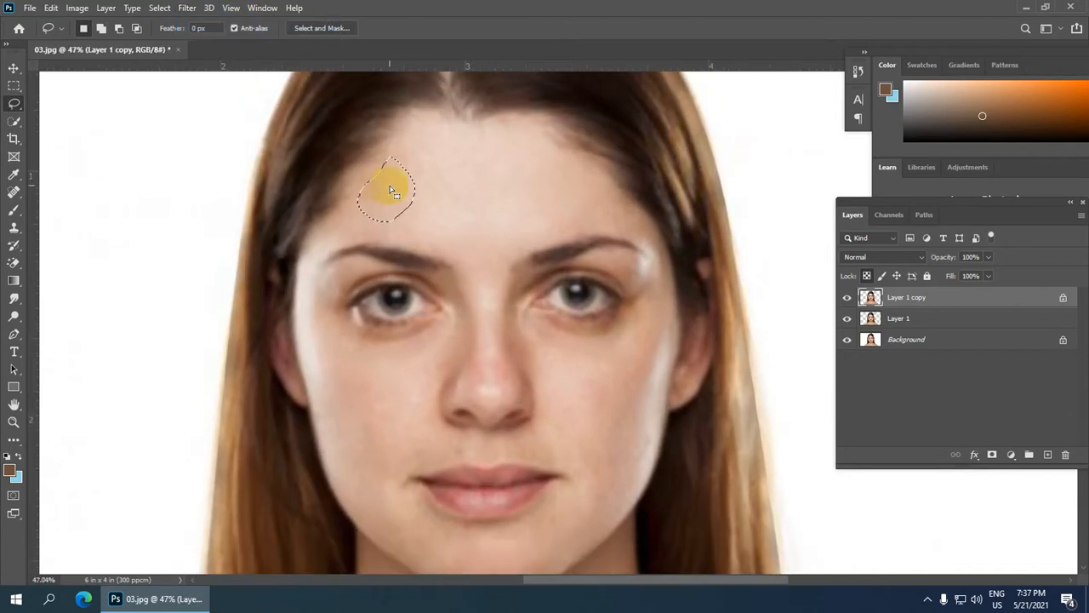
left_click(161, 8)
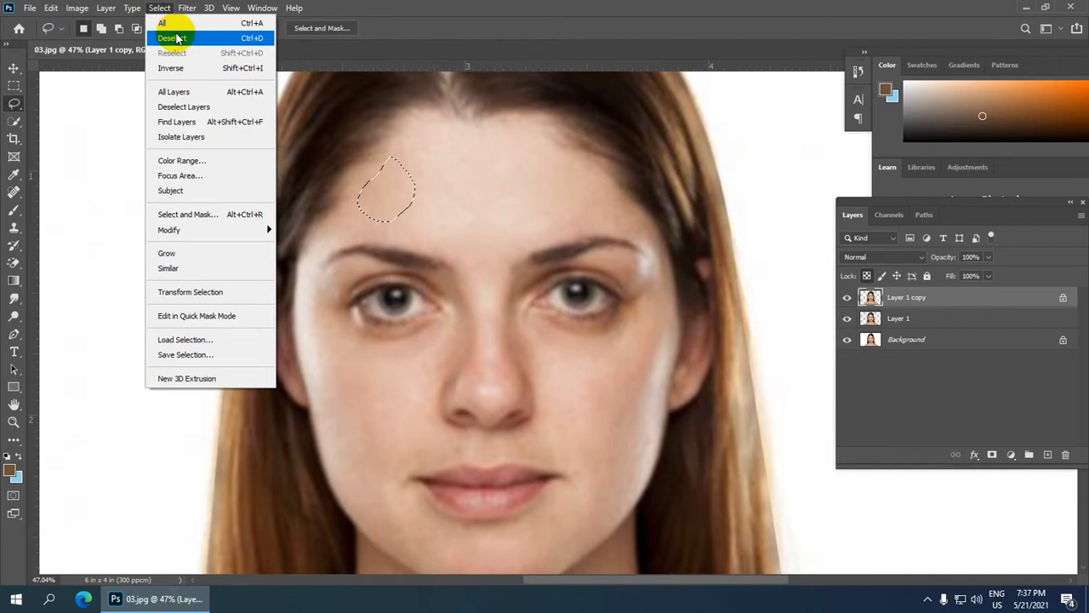
left_click(176, 38)
- Outline a patch on the image-left cheek and another on the image-right cheek with the Lasso, clearing each selection in turn
scroll(420, 166, "down", 2)
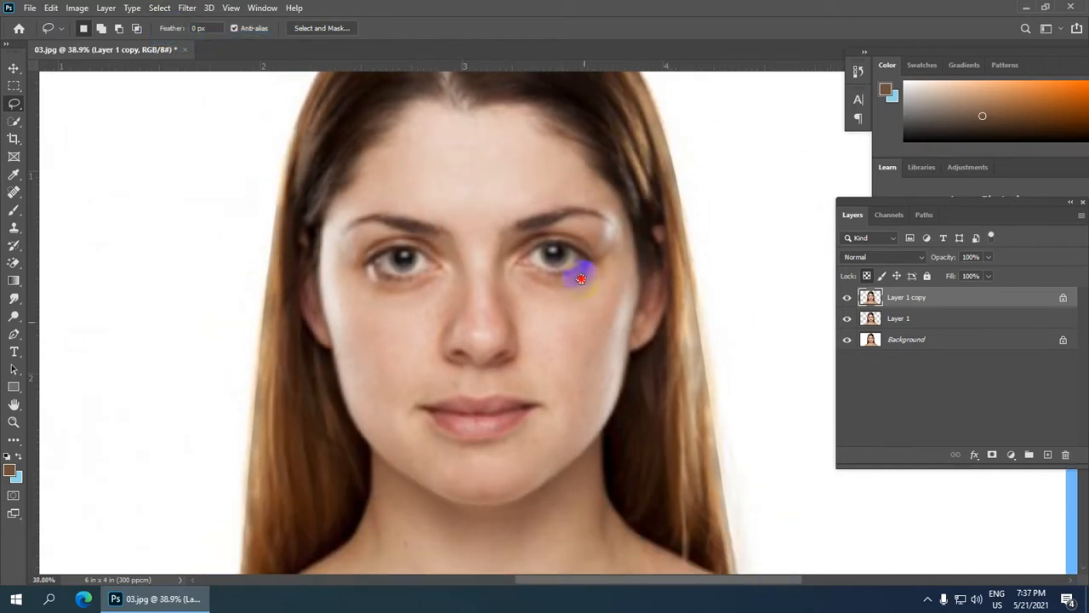
left_click_drag(581, 278, 566, 199)
mouse_move(333, 225)
left_mouse_down()
mouse_move(385, 299)
mouse_move(403, 280)
mouse_move(403, 249)
mouse_move(388, 233)
mouse_move(333, 227)
left_mouse_up()
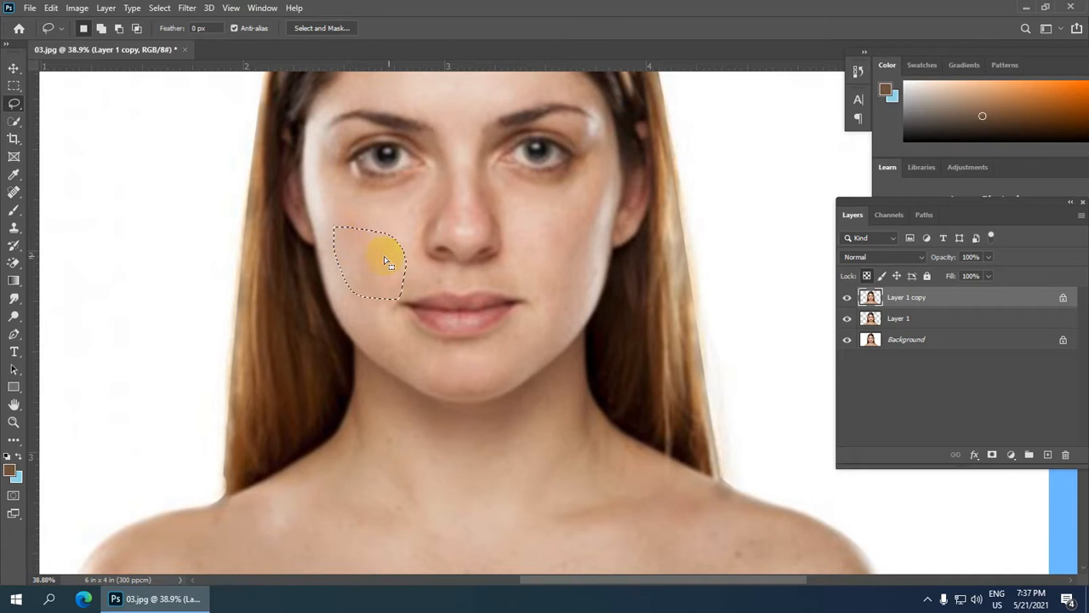
left_click(302, 96)
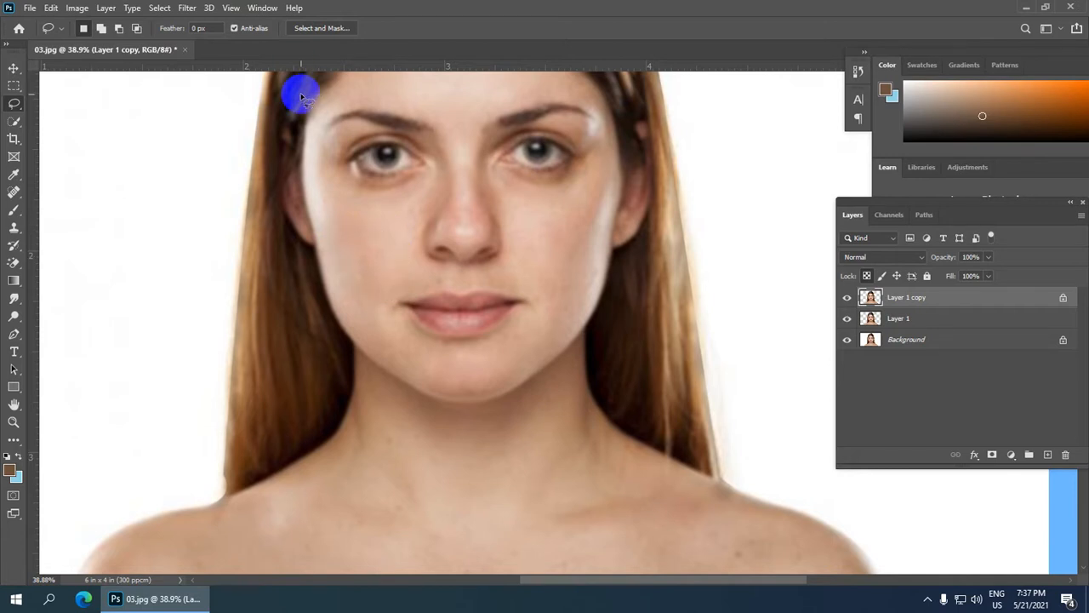
mouse_move(553, 304)
left_mouse_down()
mouse_move(583, 286)
mouse_move(587, 245)
left_mouse_up()
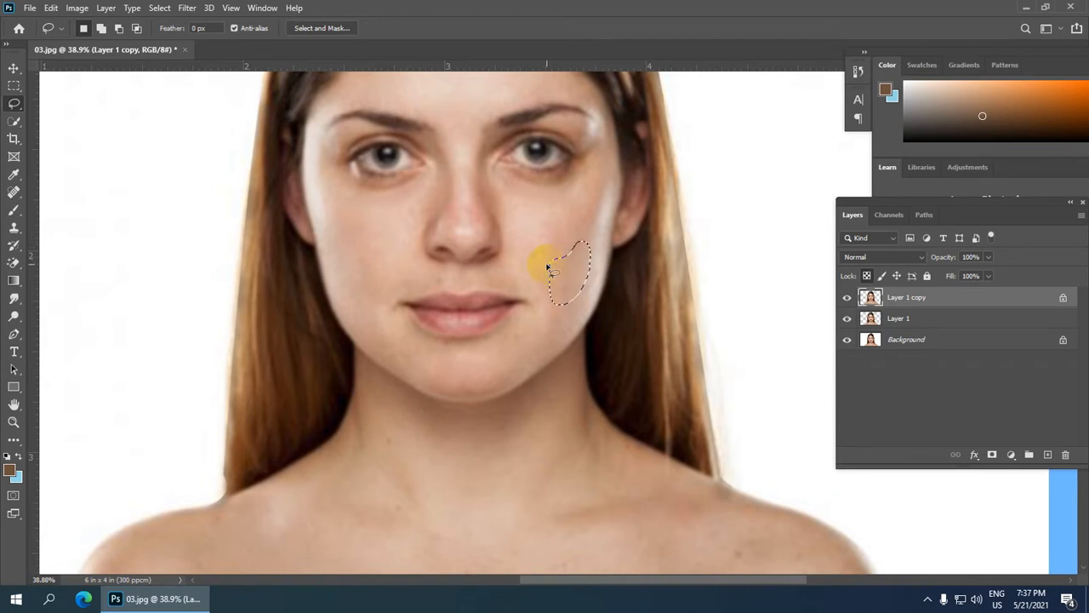
left_click(549, 269)
- Darken the shadows of Layer 1 copy with Levels, setting the RGB black input level to 24
scroll(546, 268, "down", 2)
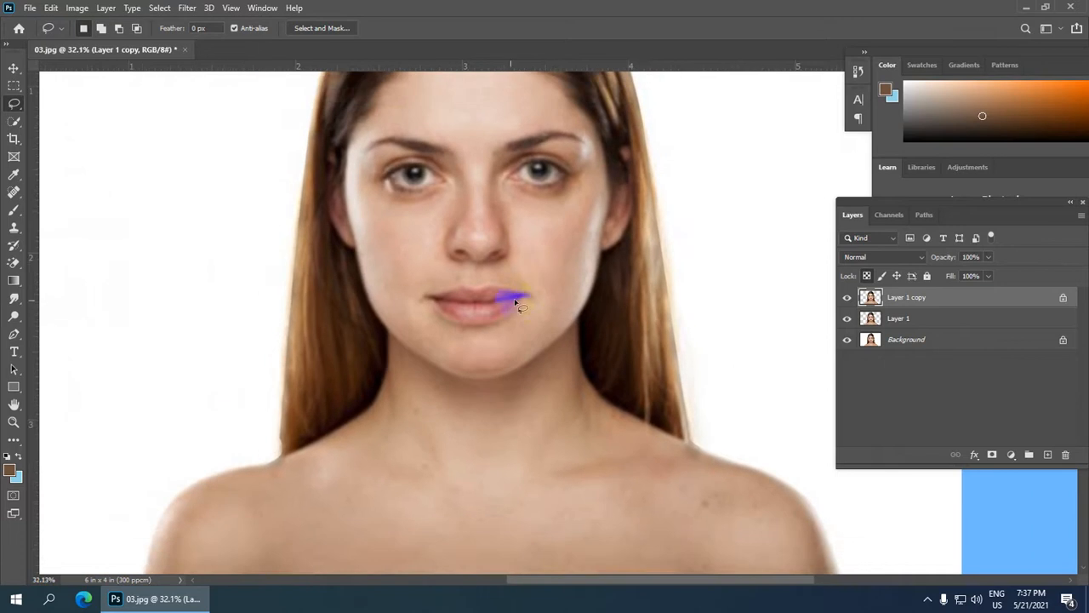
scroll(443, 366, "up", 3)
scroll(426, 327, "down", 6)
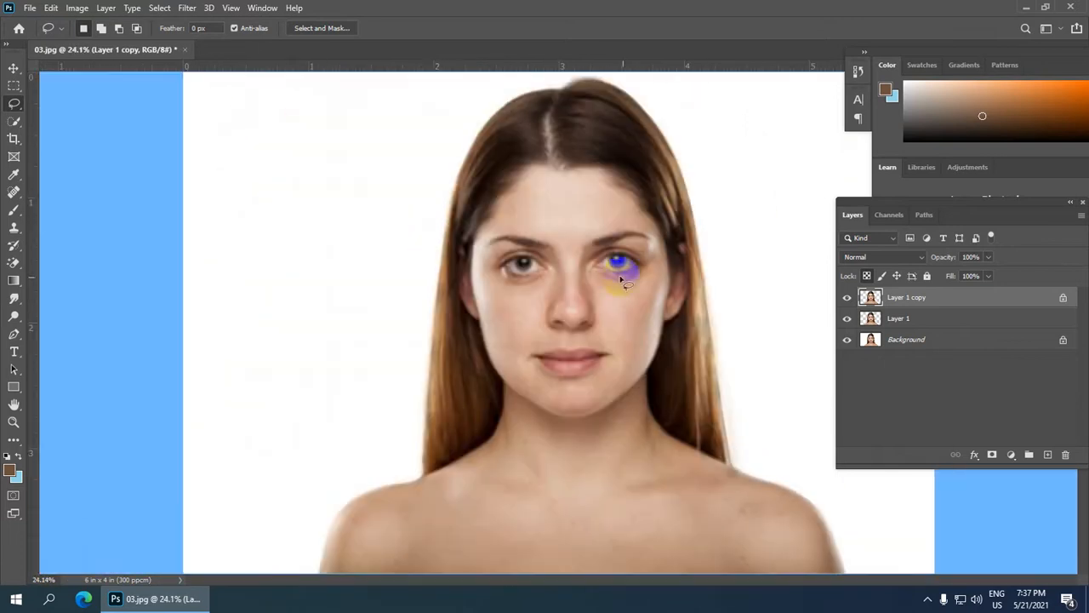
scroll(630, 256, "down", 2)
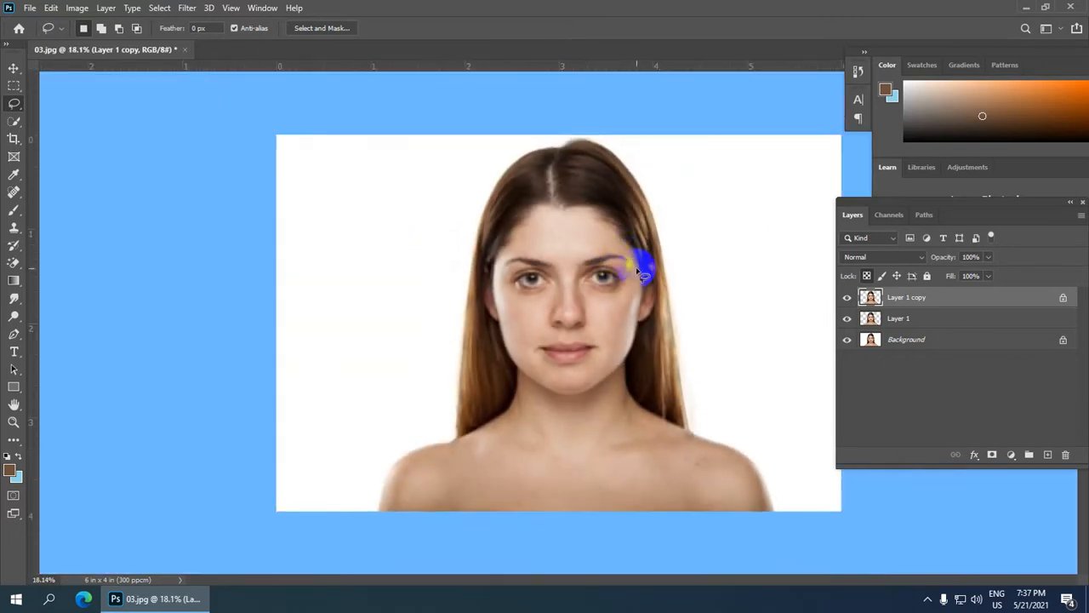
scroll(645, 331, "up", 2)
scroll(642, 325, "down", 1)
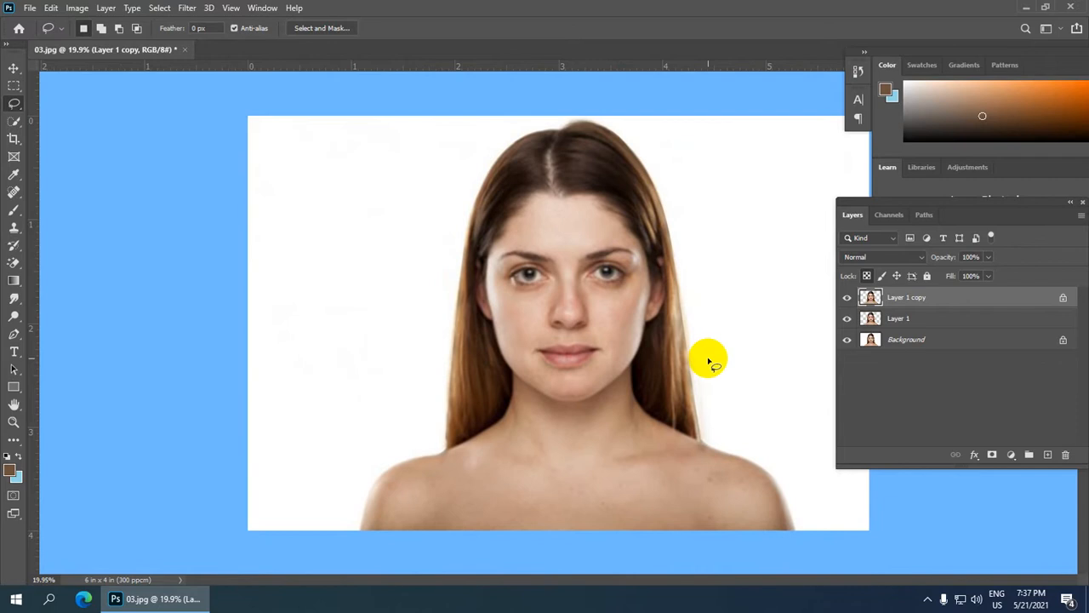
key("ctrl+l")
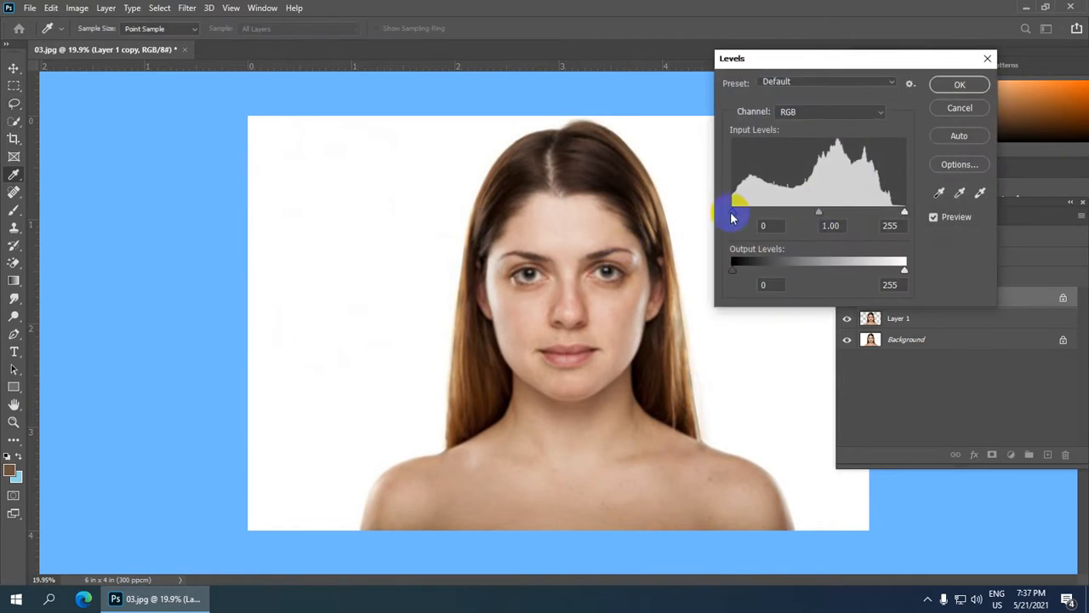
left_click_drag(732, 216, 752, 217)
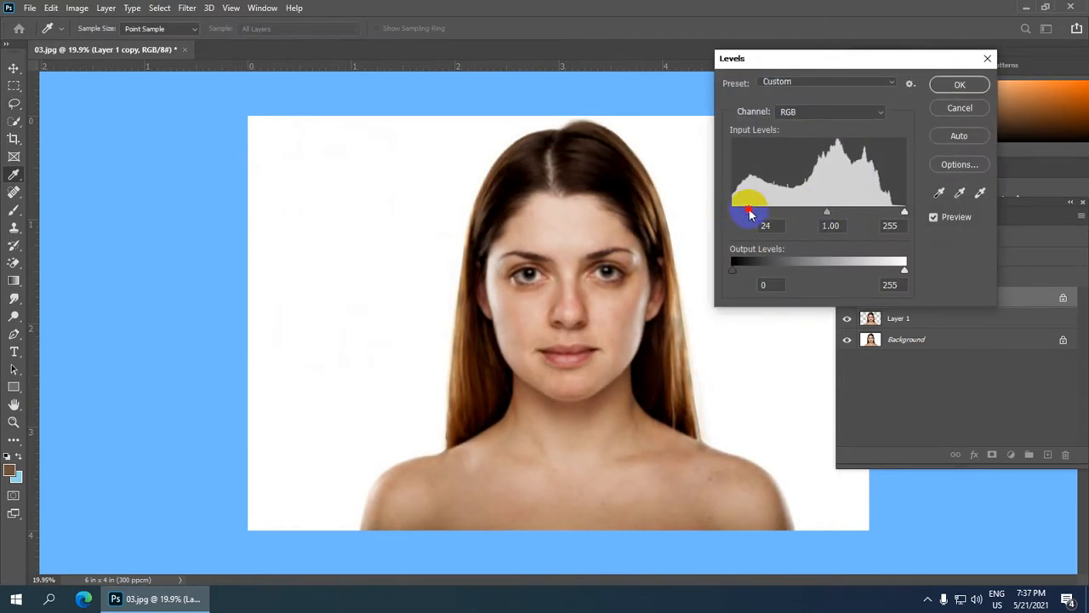
key("Return")
key("l")
- Warm the midtones of Layer 1 copy with Color Balance, setting the color levels to +8, -3 and -5
scroll(693, 287, "down", 2)
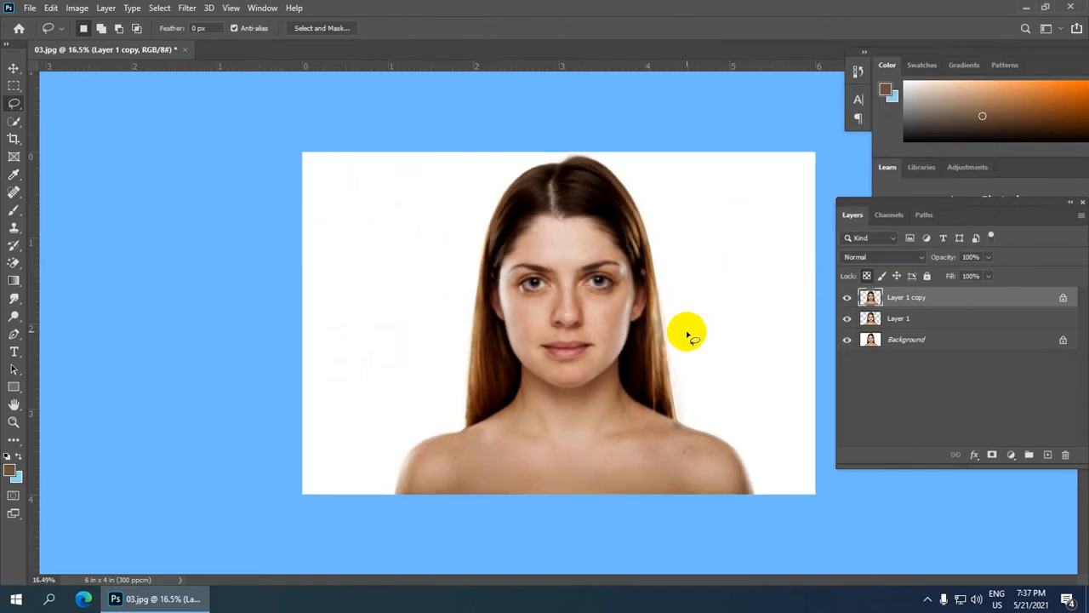
key("ctrl+b")
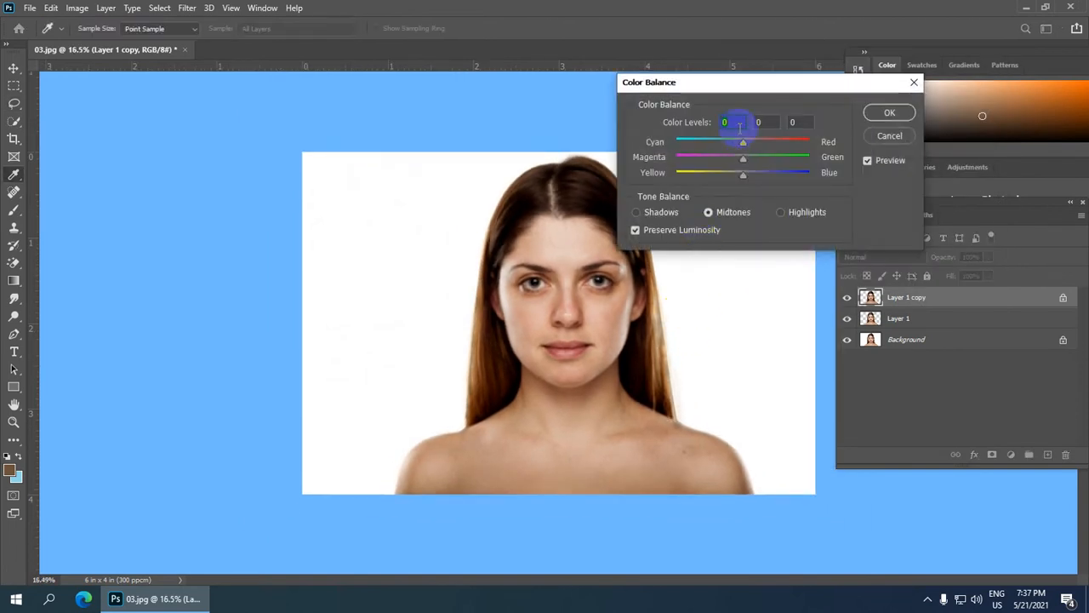
left_click_drag(745, 143, 741, 157)
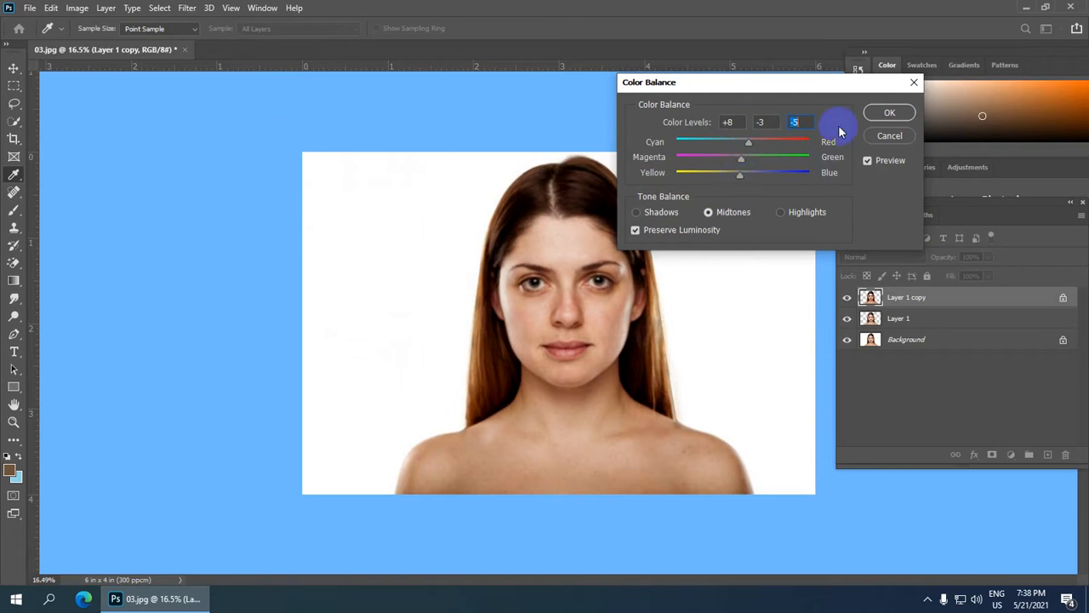
key("Return")
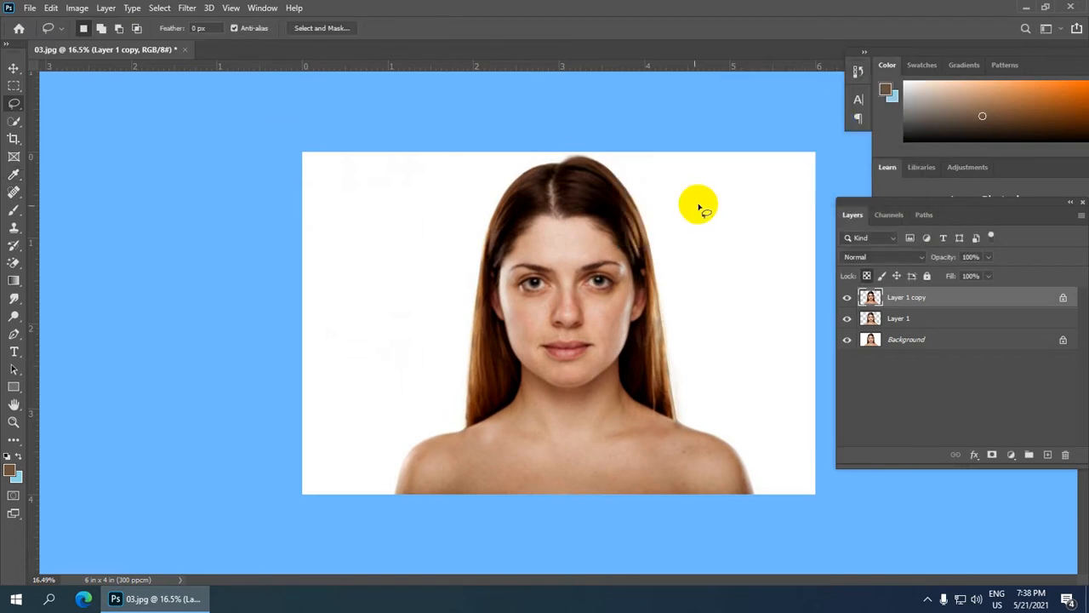
- Add a Selective Color adjustment layer above Layer 1 copy with Reds set to Cyan +6, Magenta -7, Yellow -18 and Black -3
scroll(633, 315, "down", 1)
scroll(616, 299, "up", 2)
scroll(594, 282, "up", 4)
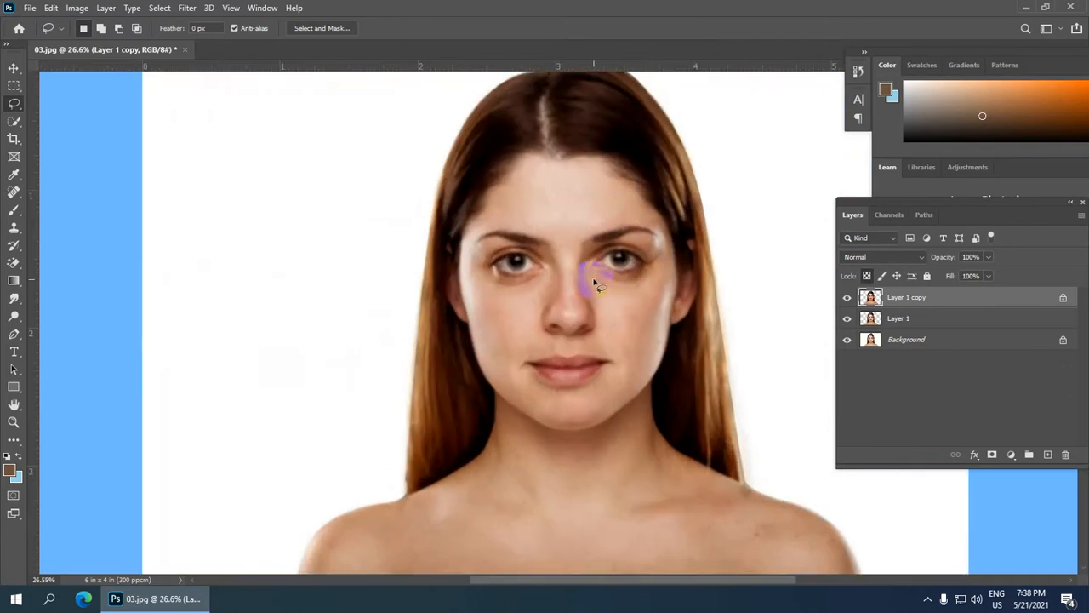
left_click_drag(702, 218, 618, 260)
scroll(620, 262, "down", 1)
scroll(620, 262, "down", 1)
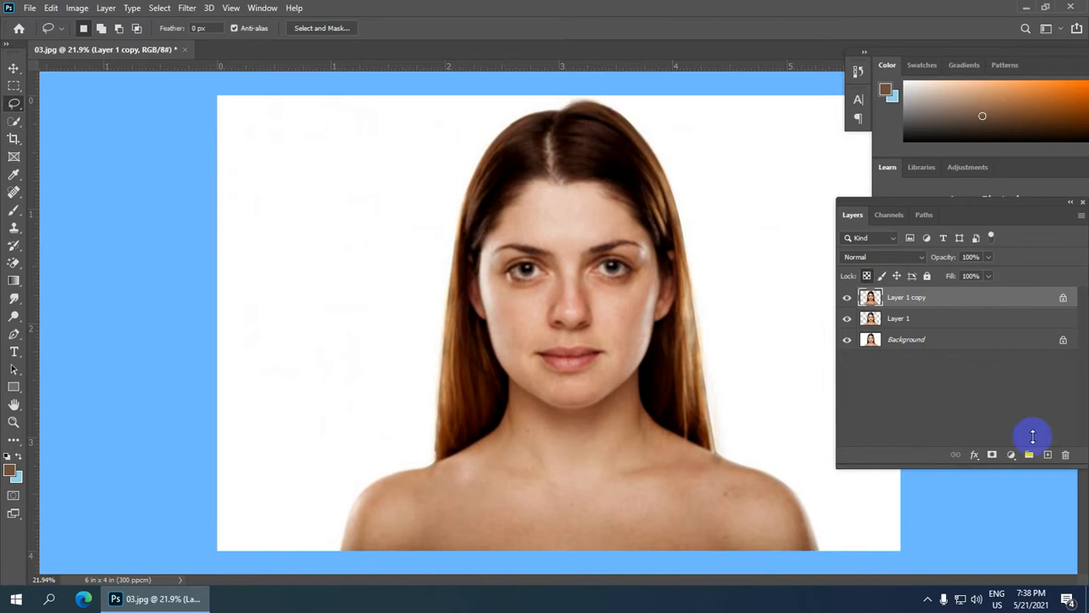
left_click(1009, 455)
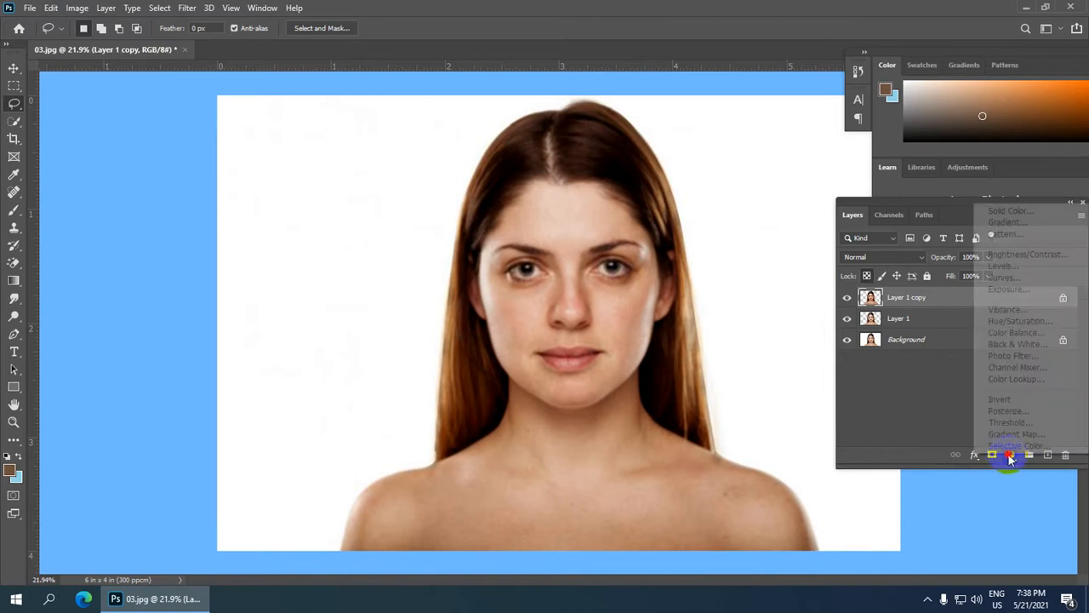
left_click(1013, 447)
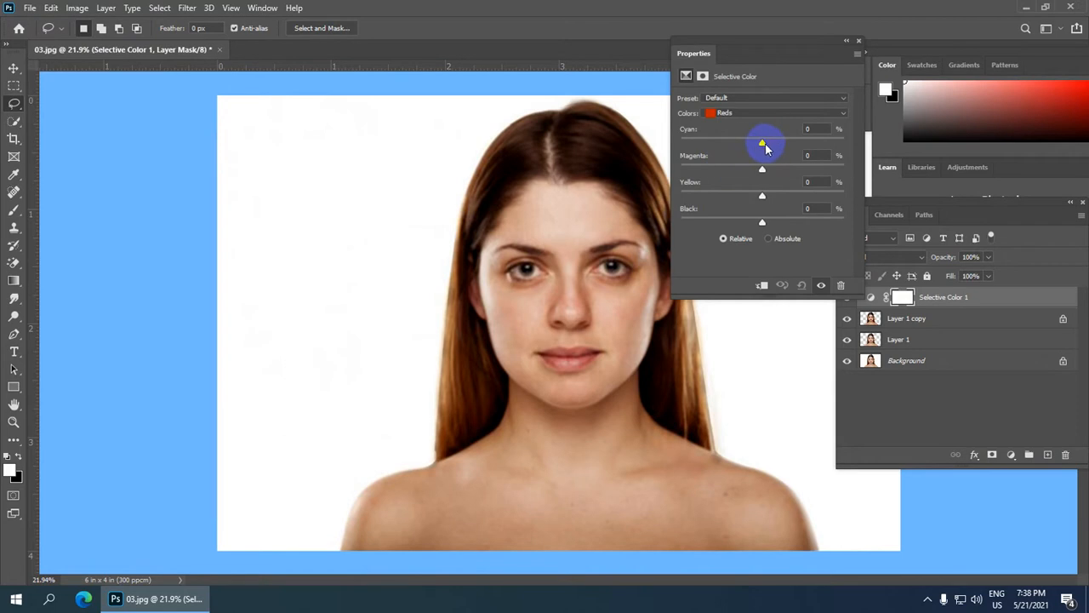
mouse_move(766, 147)
left_mouse_down()
mouse_move(778, 146)
mouse_move(767, 145)
left_mouse_up()
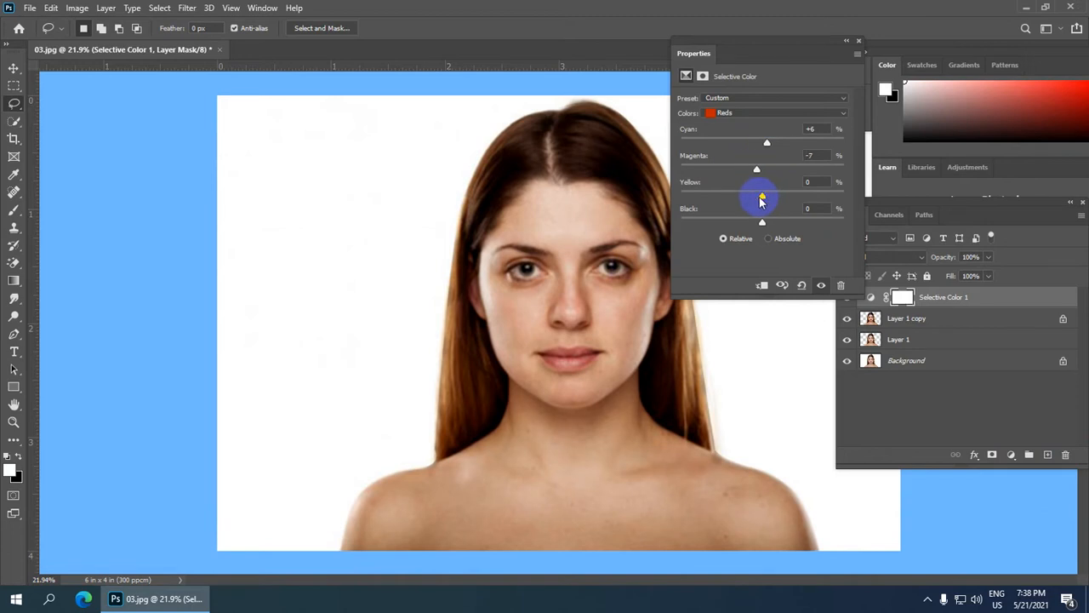
left_click_drag(757, 201, 761, 224)
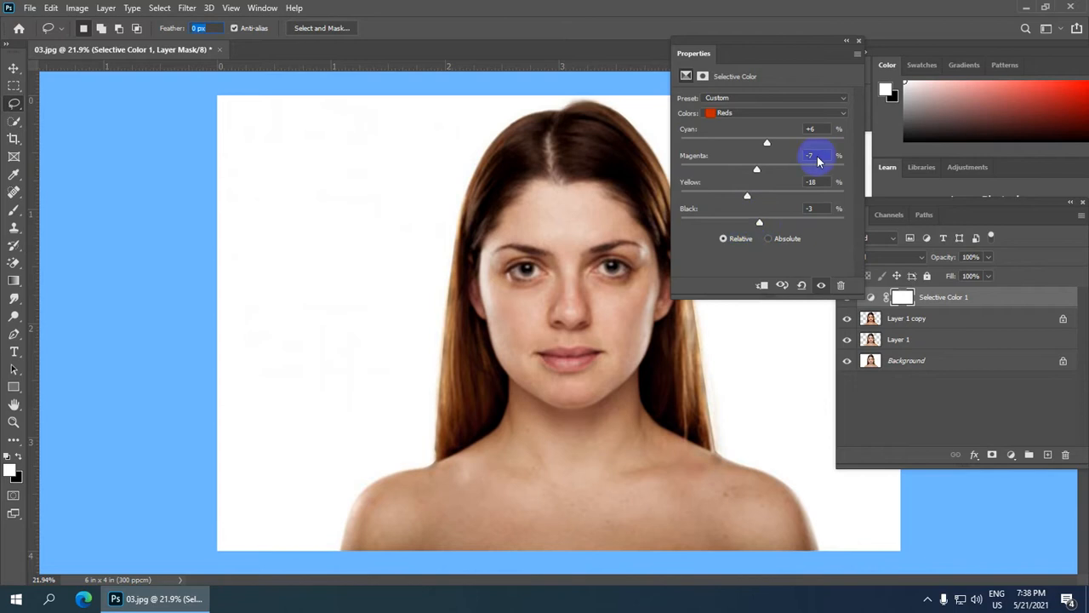
left_click(860, 41)
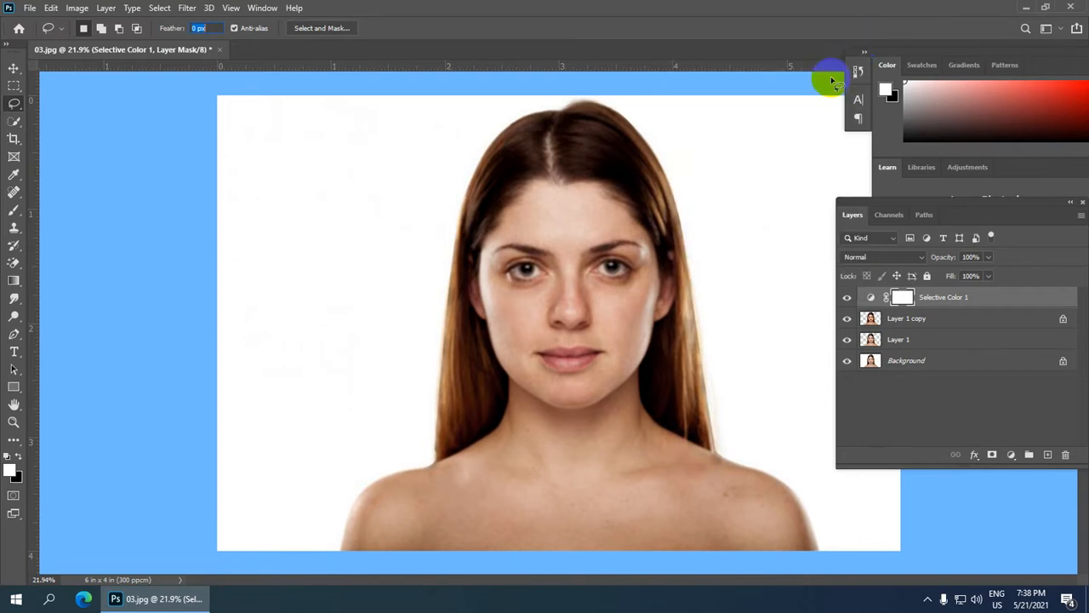
- Add a second mask to Selective Color 1, invert its layer mask to black and activate the Brush tool
left_click(992, 456)
left_click(13, 128)
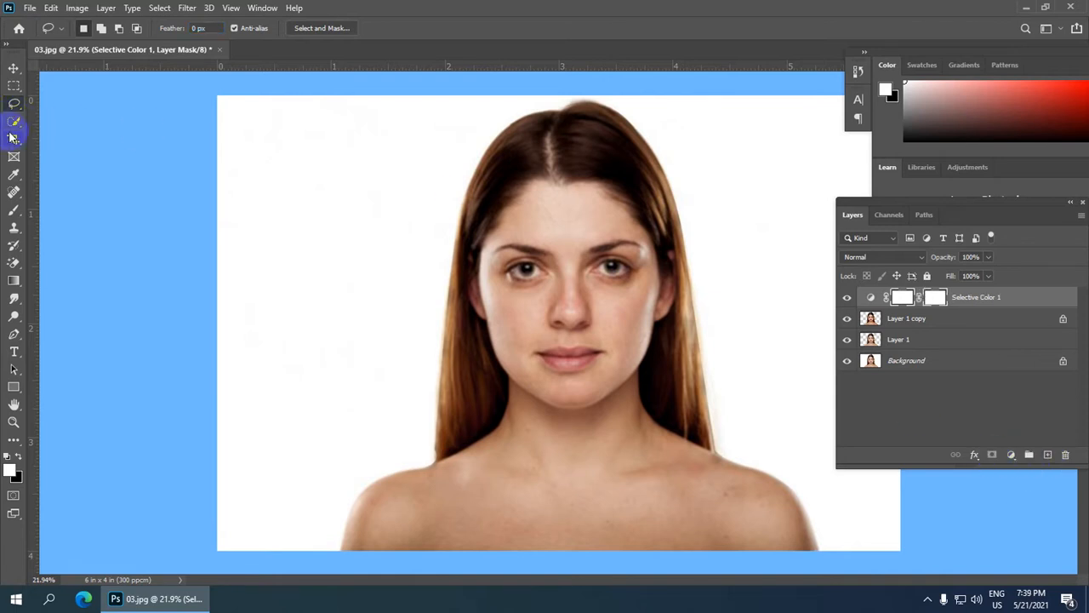
left_click(13, 214)
- Paint white over the forehead, cheeks, nose and chin on the Selective Color mask with a 150 px brush at 30% opacity
scroll(758, 291, "up", 1)
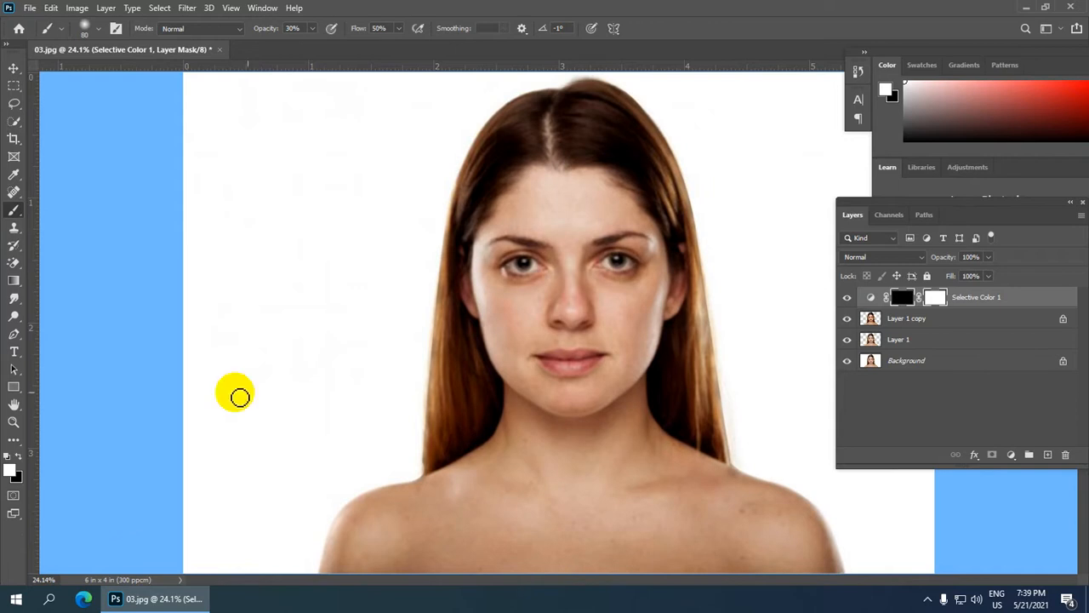
scroll(621, 306, "up", 1)
scroll(621, 307, "up", 1)
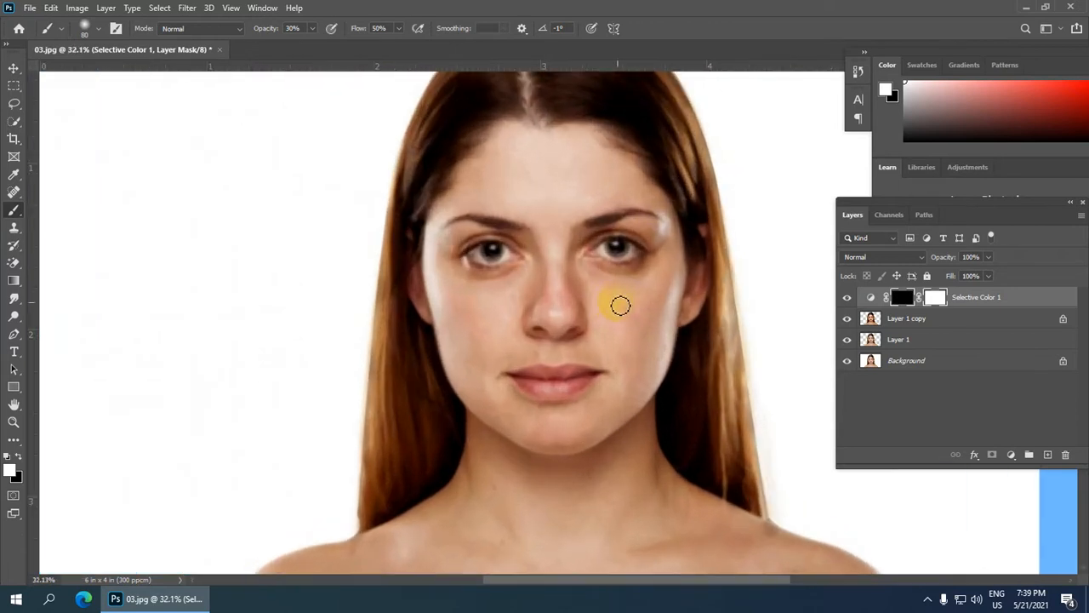
key("]")
key("]")
key("]")
left_click_drag(587, 239, 581, 243)
scroll(578, 241, "down", 4)
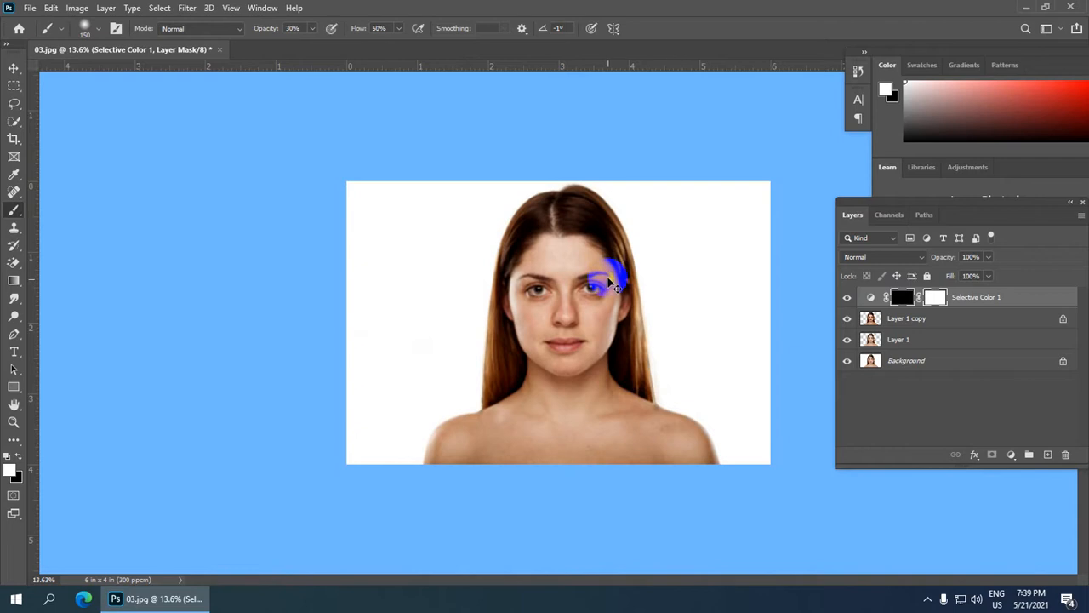
scroll(566, 243, "up", 4)
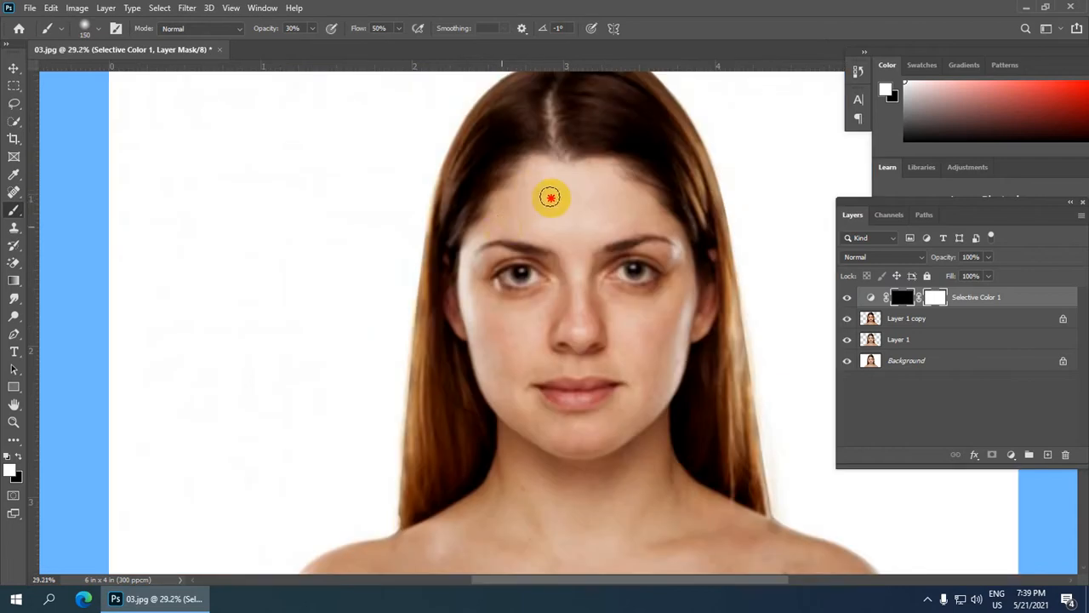
mouse_move(550, 197)
left_mouse_down()
mouse_move(586, 185)
mouse_move(557, 224)
mouse_move(559, 200)
mouse_move(599, 194)
left_mouse_up()
mouse_move(618, 193)
left_mouse_down()
mouse_move(653, 216)
mouse_move(613, 211)
mouse_move(595, 252)
mouse_move(571, 225)
mouse_move(562, 252)
mouse_move(580, 322)
mouse_move(567, 338)
mouse_move(539, 337)
mouse_move(478, 303)
mouse_move(501, 409)
left_mouse_up()
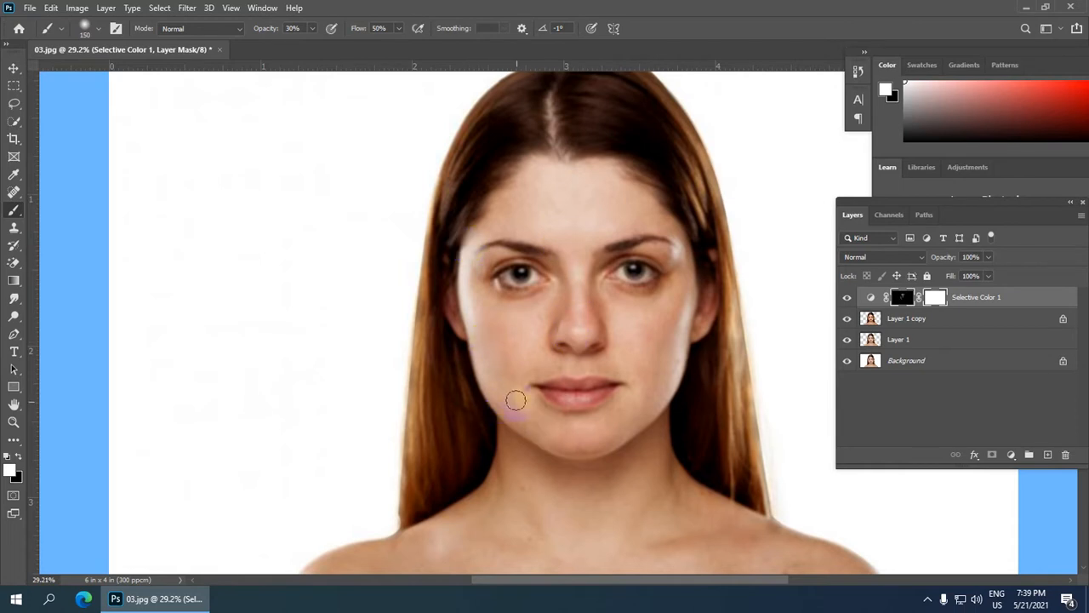
mouse_move(644, 399)
left_mouse_down()
mouse_move(661, 328)
mouse_move(645, 395)
mouse_move(667, 383)
mouse_move(675, 323)
mouse_move(617, 359)
mouse_move(522, 370)
mouse_move(573, 370)
mouse_move(531, 346)
mouse_move(537, 359)
mouse_move(557, 279)
mouse_move(545, 331)
mouse_move(572, 265)
mouse_move(588, 325)
mouse_move(602, 247)
mouse_move(669, 243)
mouse_move(617, 254)
mouse_move(683, 285)
mouse_move(626, 293)
mouse_move(570, 250)
mouse_move(583, 248)
mouse_move(584, 261)
mouse_move(546, 256)
mouse_move(507, 214)
left_mouse_up()
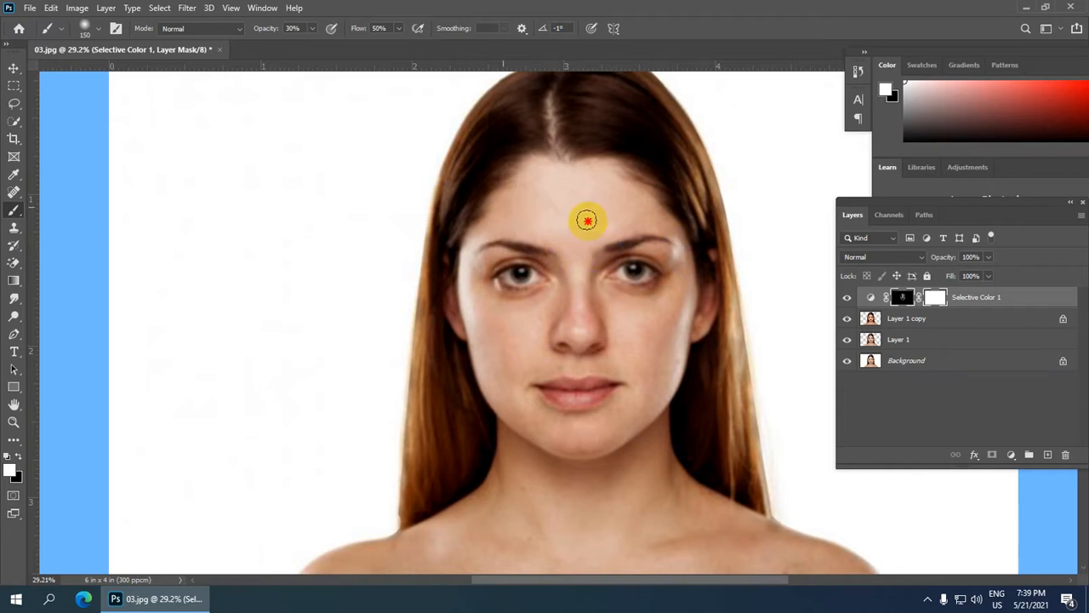
mouse_move(587, 221)
left_mouse_down()
mouse_move(664, 218)
mouse_move(679, 248)
mouse_move(665, 326)
mouse_move(613, 321)
left_mouse_up()
left_click_drag(545, 295, 540, 273)
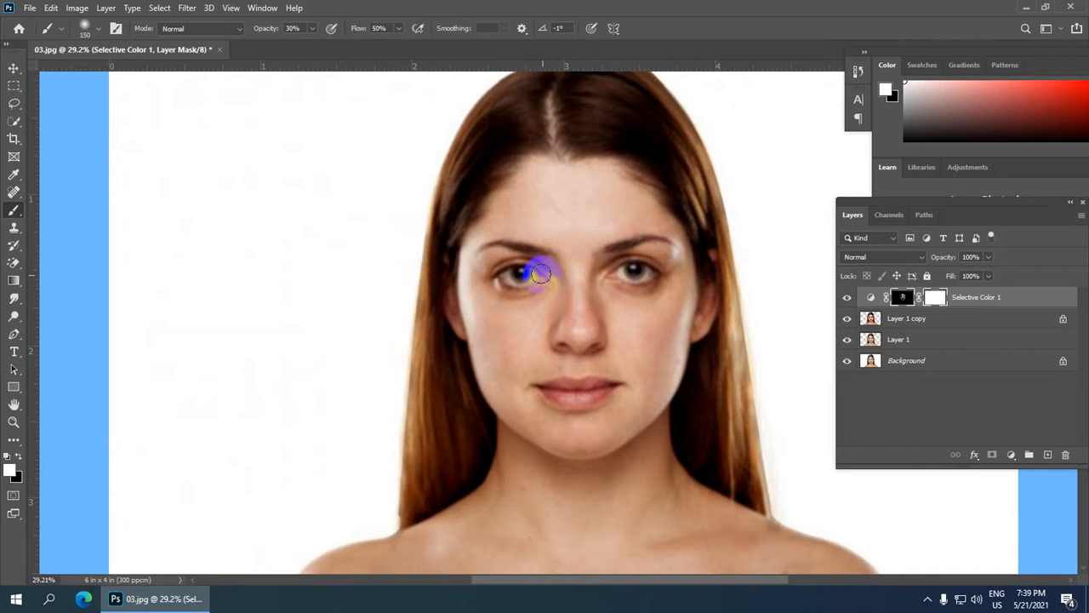
- Paint white over the shoulders and chest on the Selective Color mask, enlarging the brush to 250 px
left_click_drag(632, 361, 613, 174)
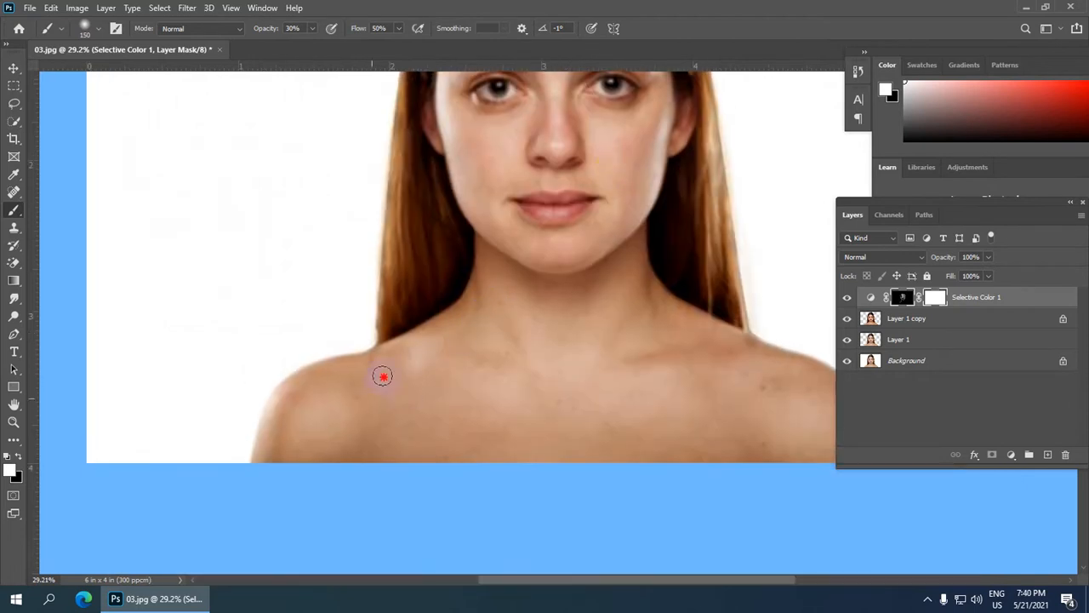
left_click_drag(382, 376, 338, 389)
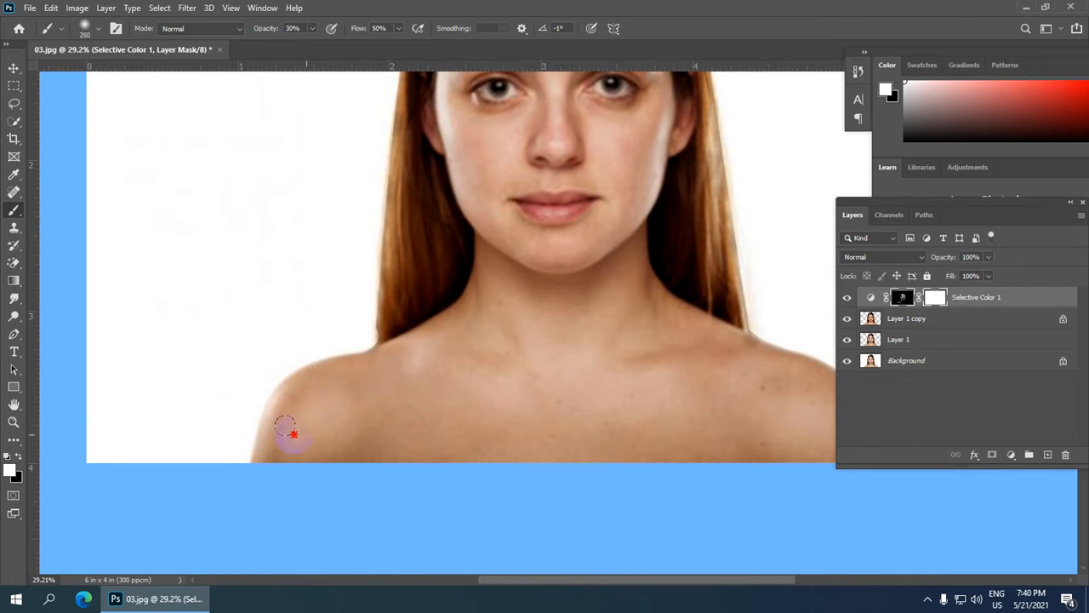
mouse_move(293, 434)
left_mouse_down()
mouse_move(255, 441)
mouse_move(443, 416)
mouse_move(357, 429)
mouse_move(444, 428)
mouse_move(349, 383)
mouse_move(523, 415)
mouse_move(383, 362)
mouse_move(453, 353)
mouse_move(367, 376)
mouse_move(403, 330)
mouse_move(373, 336)
mouse_move(358, 388)
mouse_move(422, 393)
mouse_move(543, 372)
mouse_move(675, 425)
left_mouse_up()
mouse_move(705, 375)
left_mouse_down()
mouse_move(568, 345)
mouse_move(637, 331)
mouse_move(703, 372)
mouse_move(734, 413)
mouse_move(556, 411)
left_mouse_up()
- Draw a closed, curved Pen path along the image-left side of the nose, from the inner brow down to the nostril
scroll(561, 253, "down", 6)
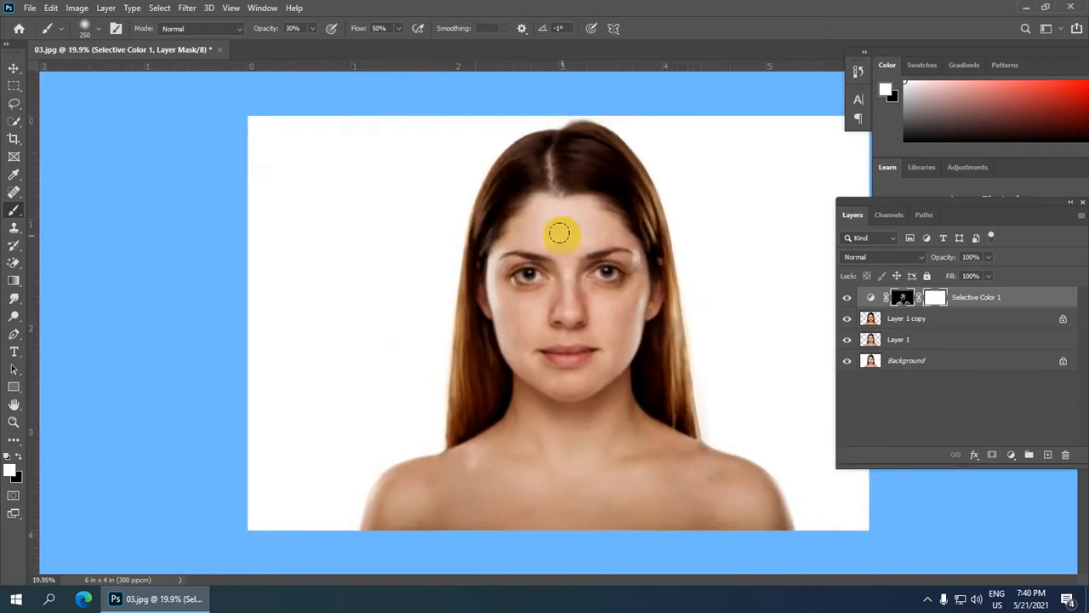
scroll(578, 368, "up", 1)
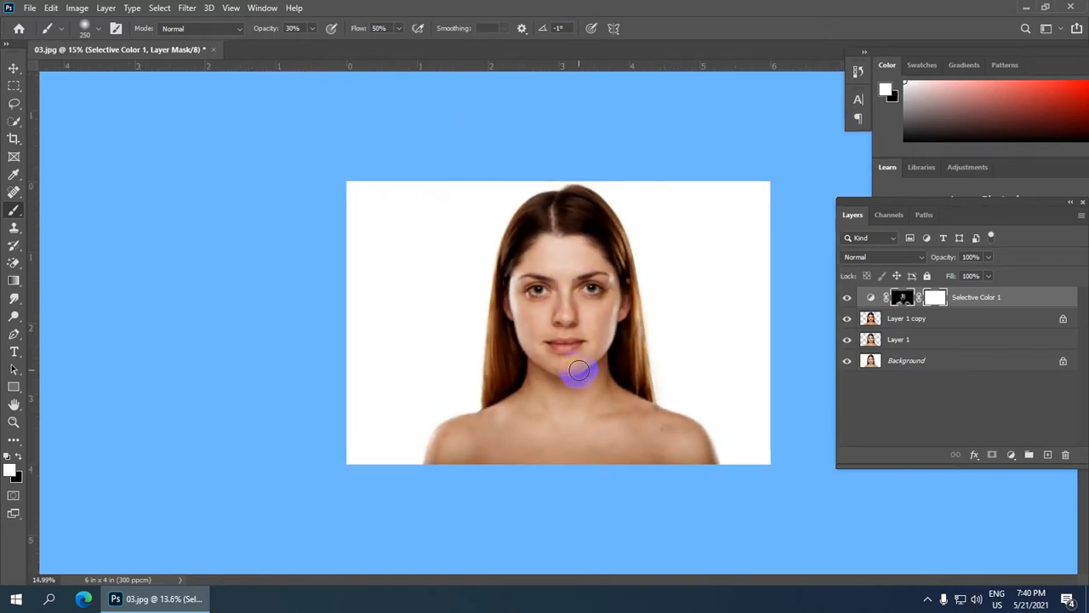
scroll(582, 311, "up", 1)
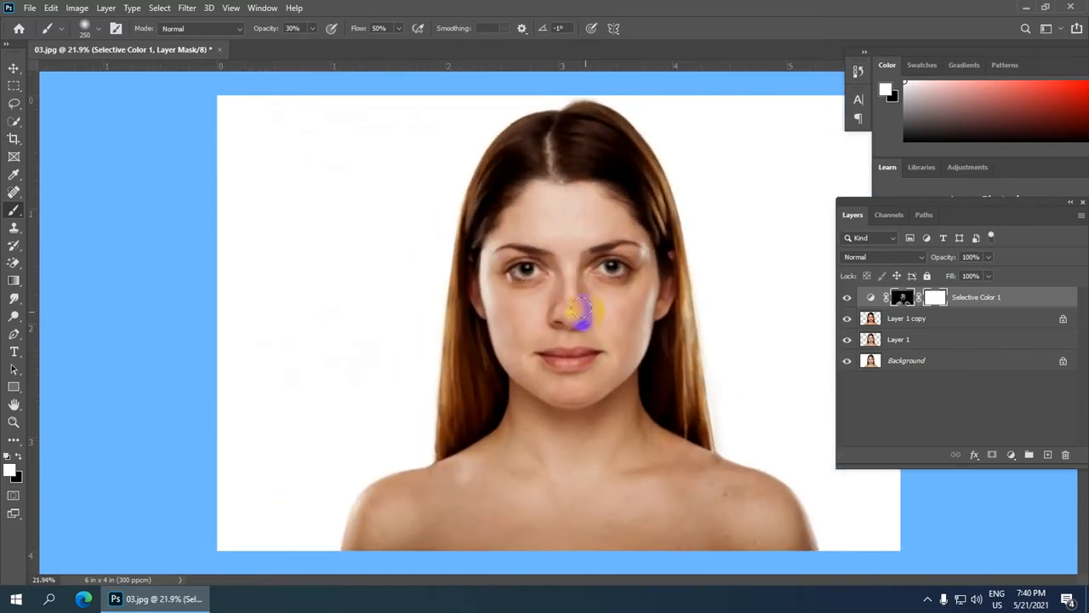
scroll(578, 312, "up", 2)
left_click(15, 334)
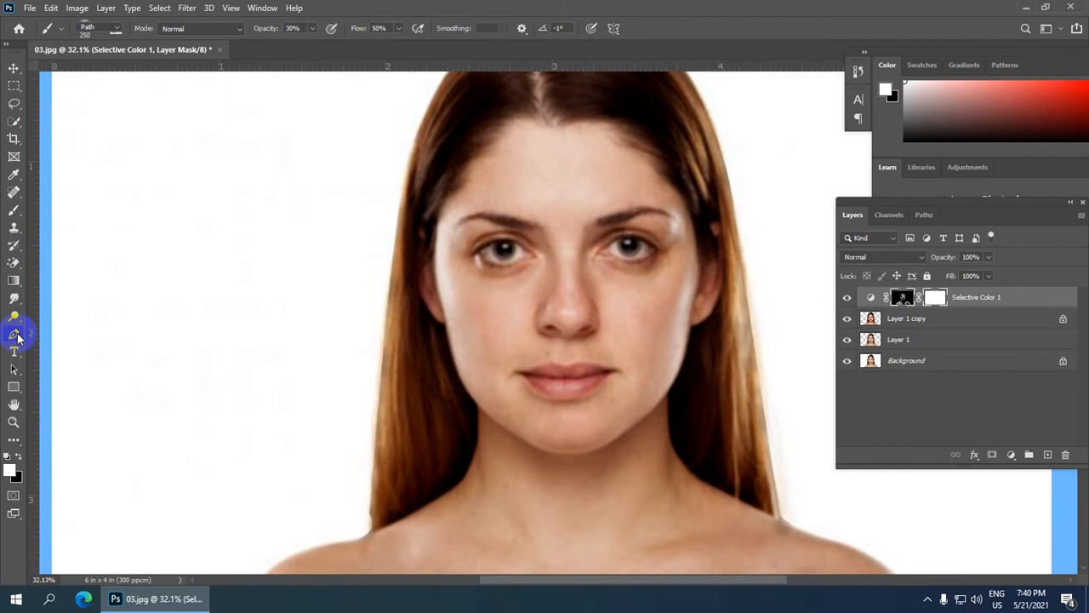
scroll(565, 303, "up", 1)
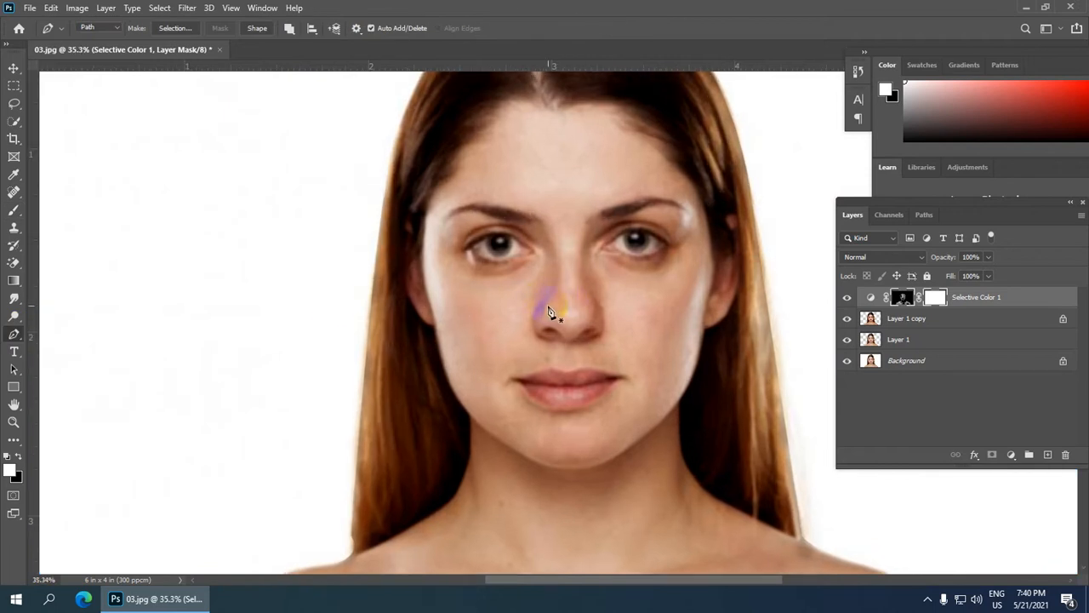
left_click(546, 303)
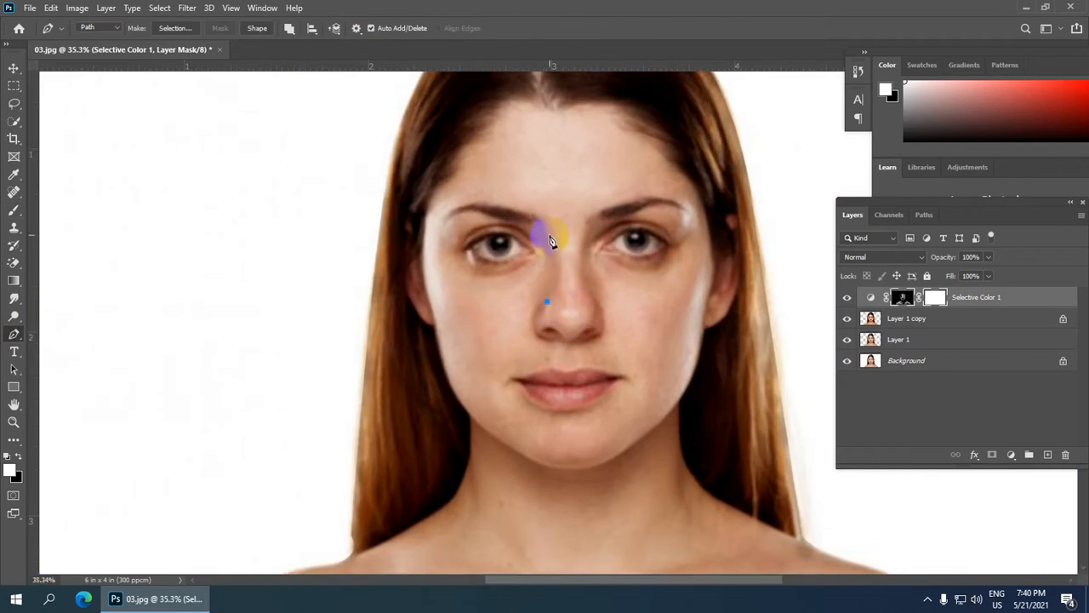
left_click_drag(547, 231, 524, 197)
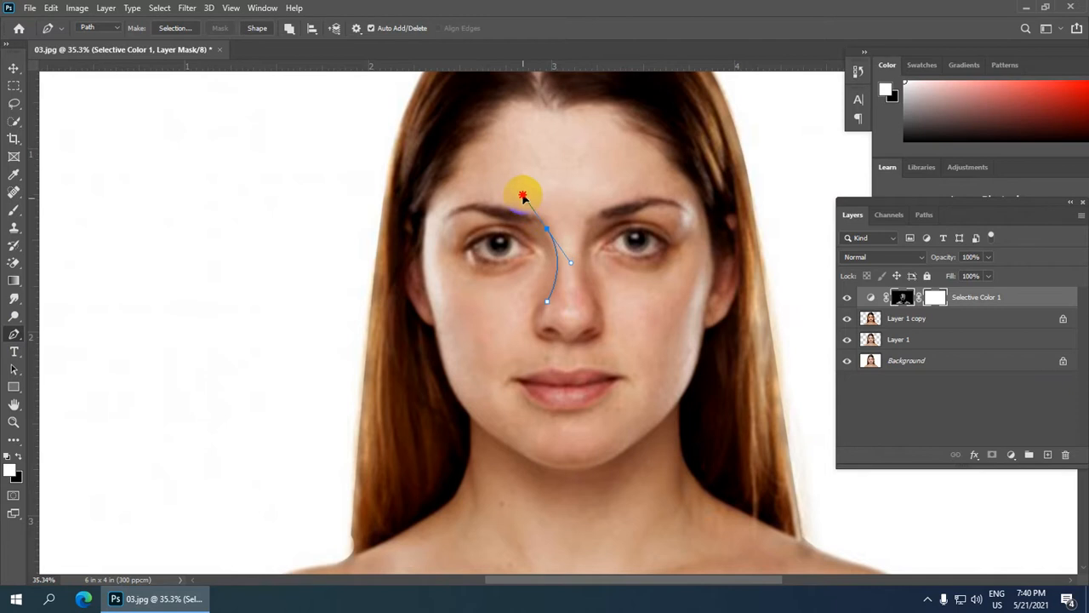
left_click(548, 231, "alt")
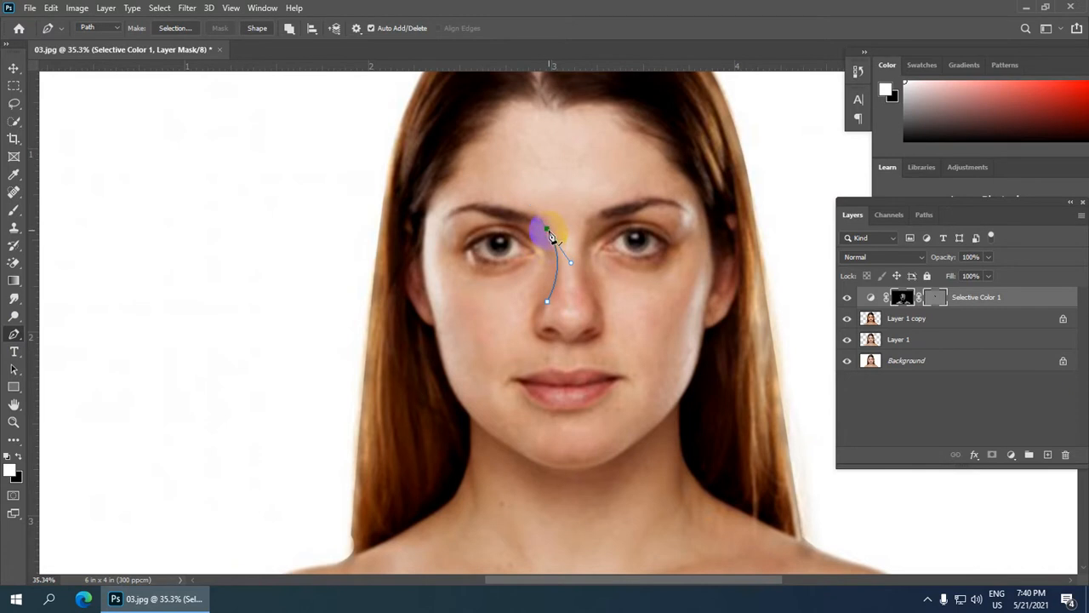
left_click(538, 233)
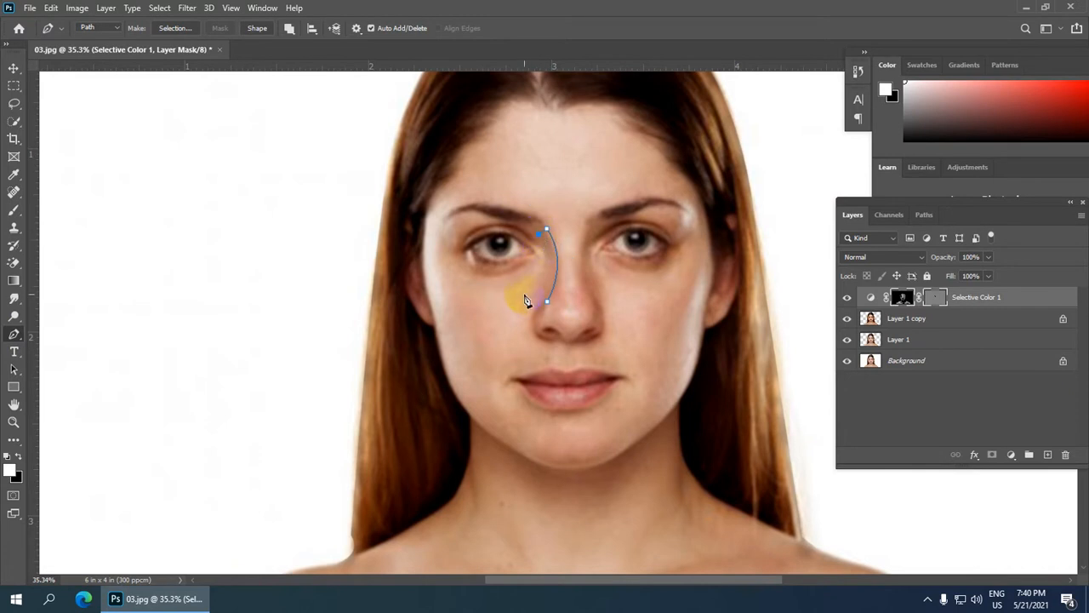
left_click_drag(526, 300, 491, 306)
left_click(527, 297)
left_click_drag(547, 301, 553, 295)
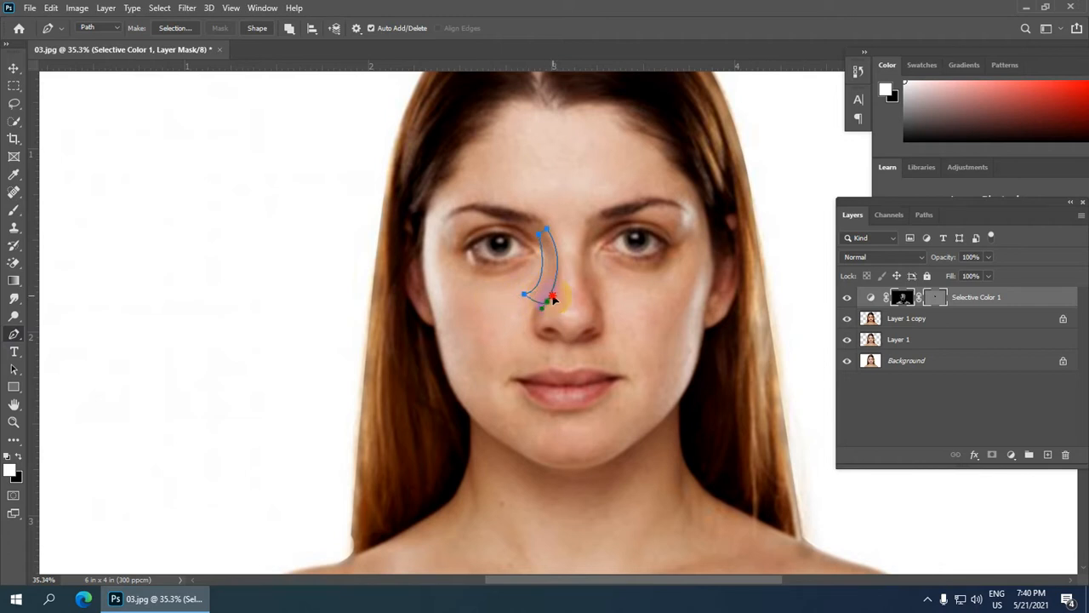
scroll(565, 305, "down", 1)
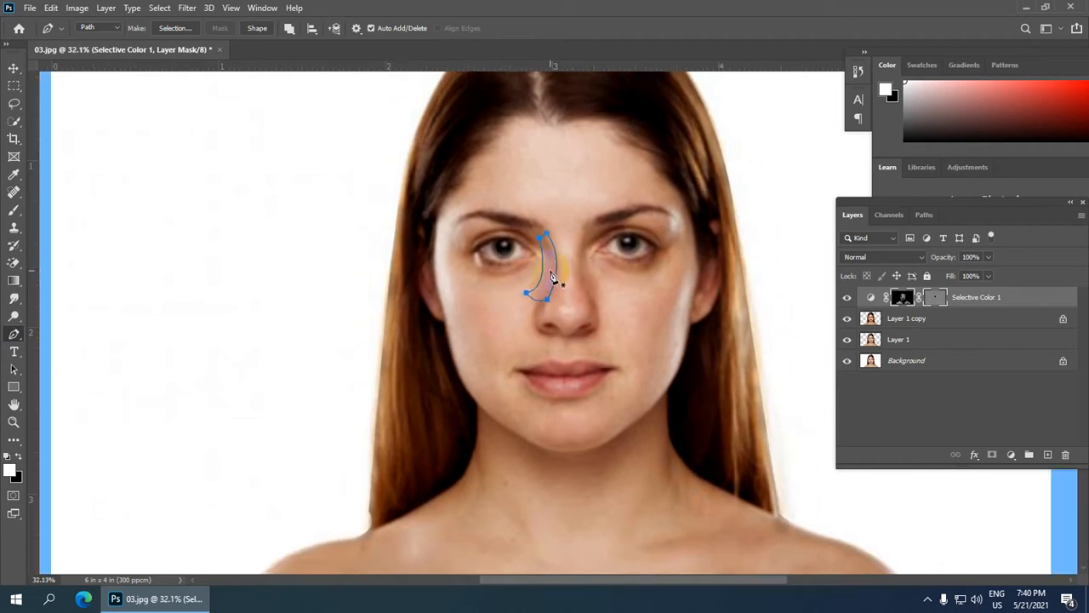
- Convert the nose path into a selection with a 2-pixel feather radius and make Layer 1 copy the active layer
right_click(549, 267)
left_click(598, 330)
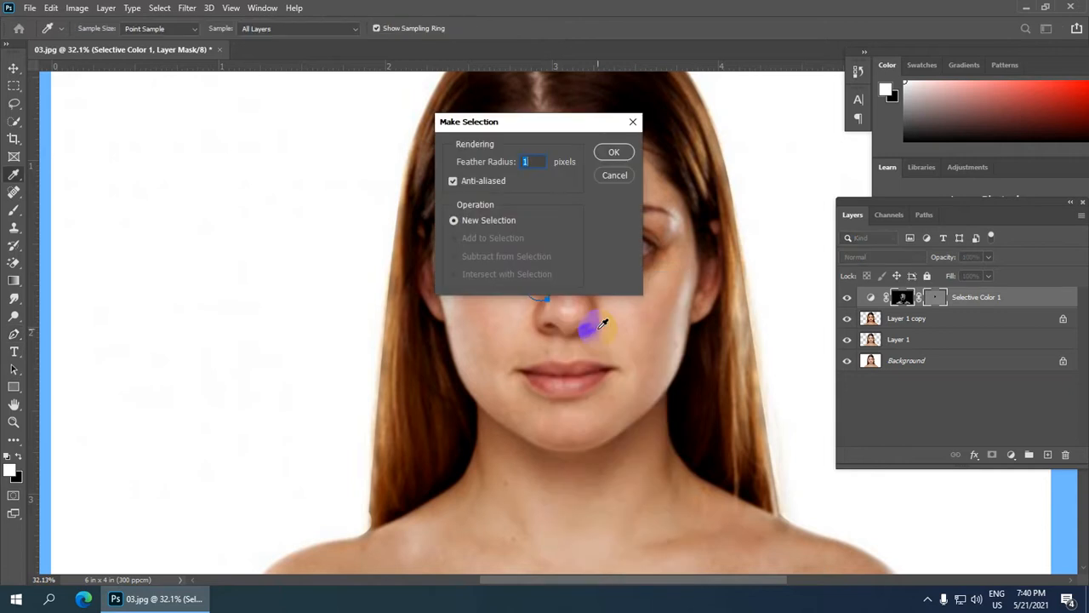
key("Return")
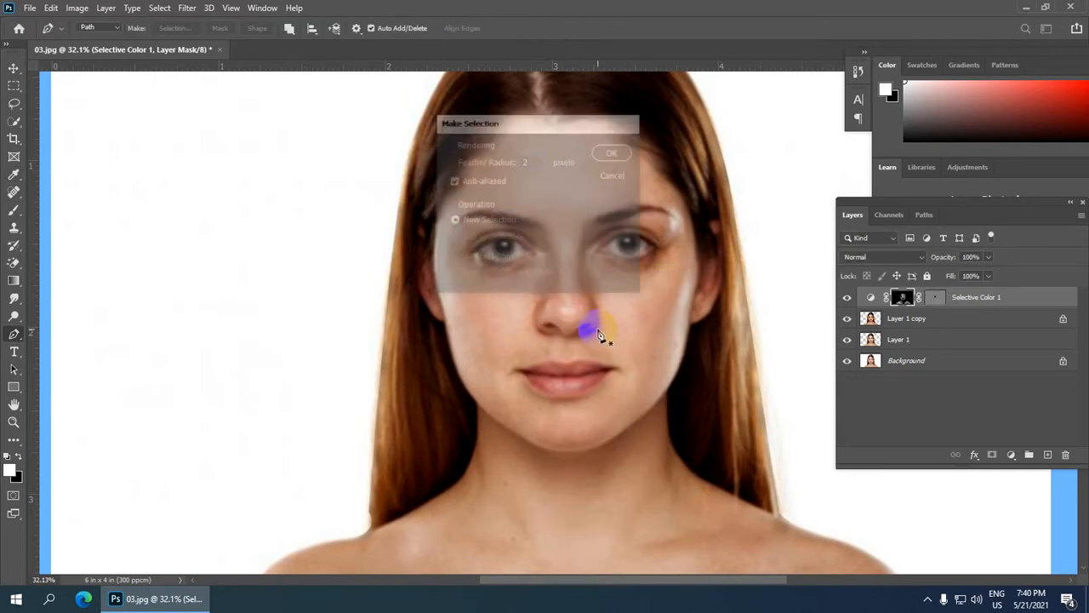
left_click(963, 328)
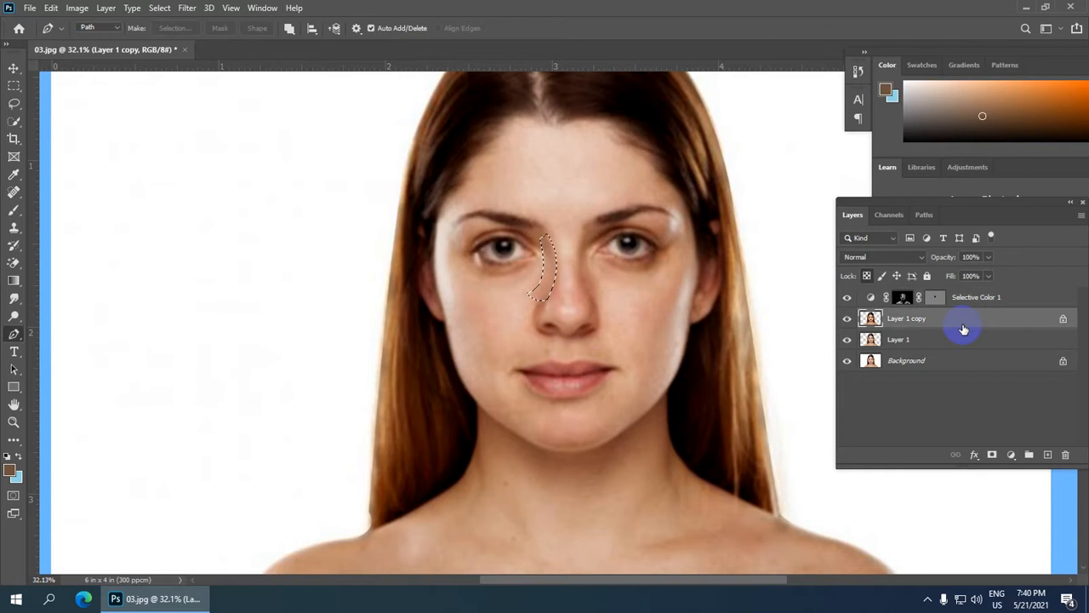
key("ctrl+j")
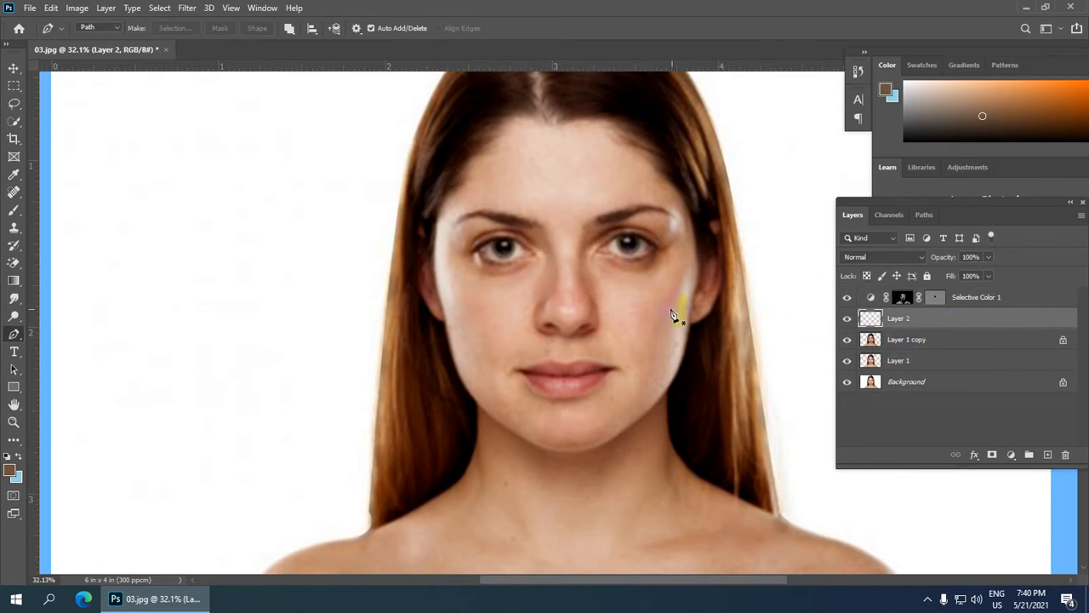
scroll(712, 315, "down", 1)
key("ctrl+z")
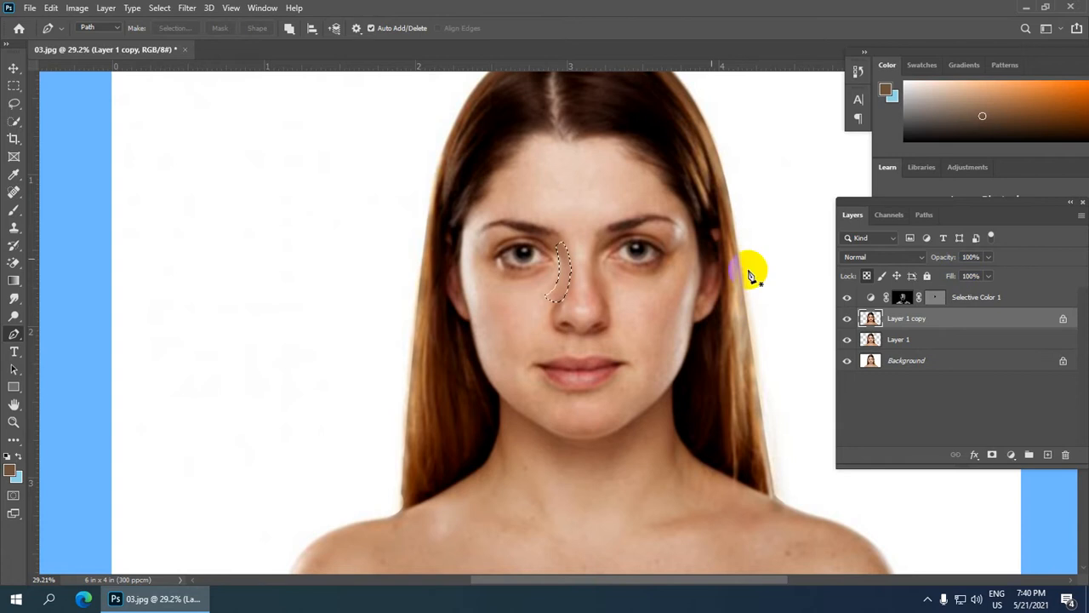
- Reapply the last Gaussian Blur to the selected strip on the image-left side of the nose, and clear the selection
scroll(599, 255, "up", 3)
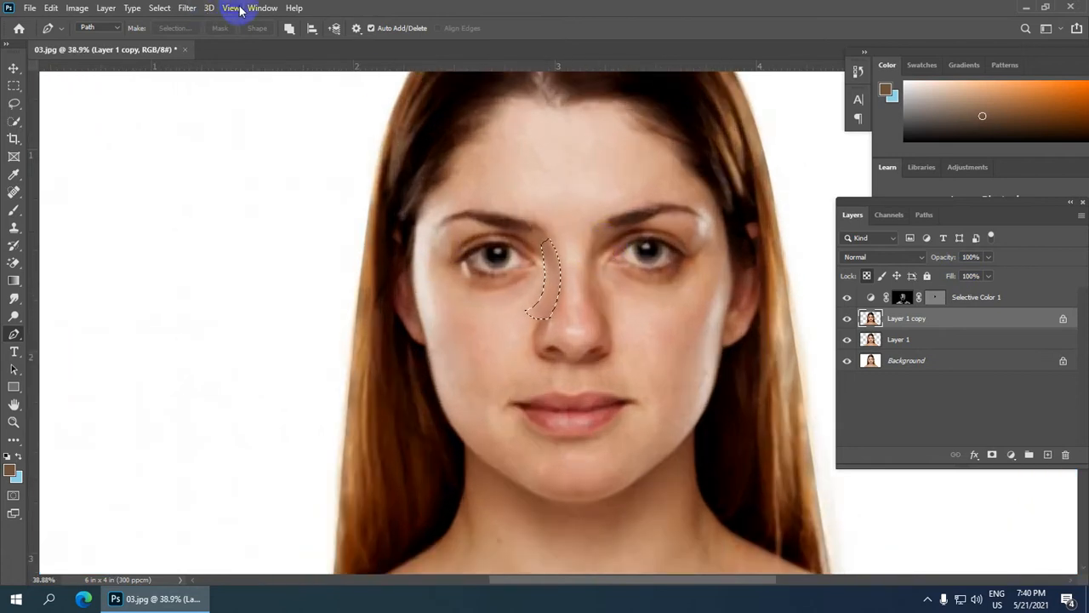
left_click(191, 8)
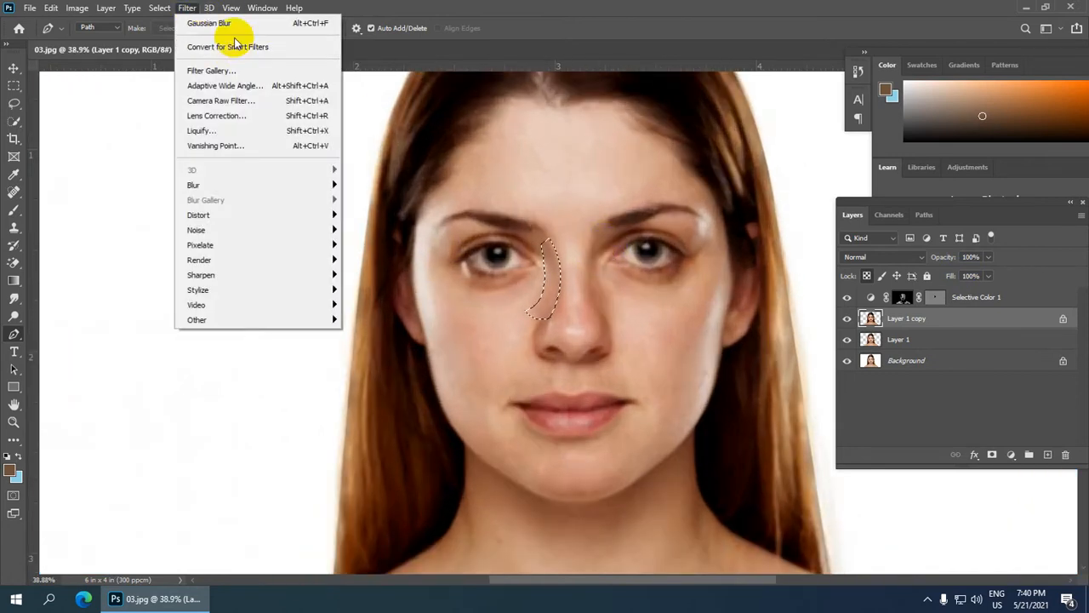
left_click(248, 27)
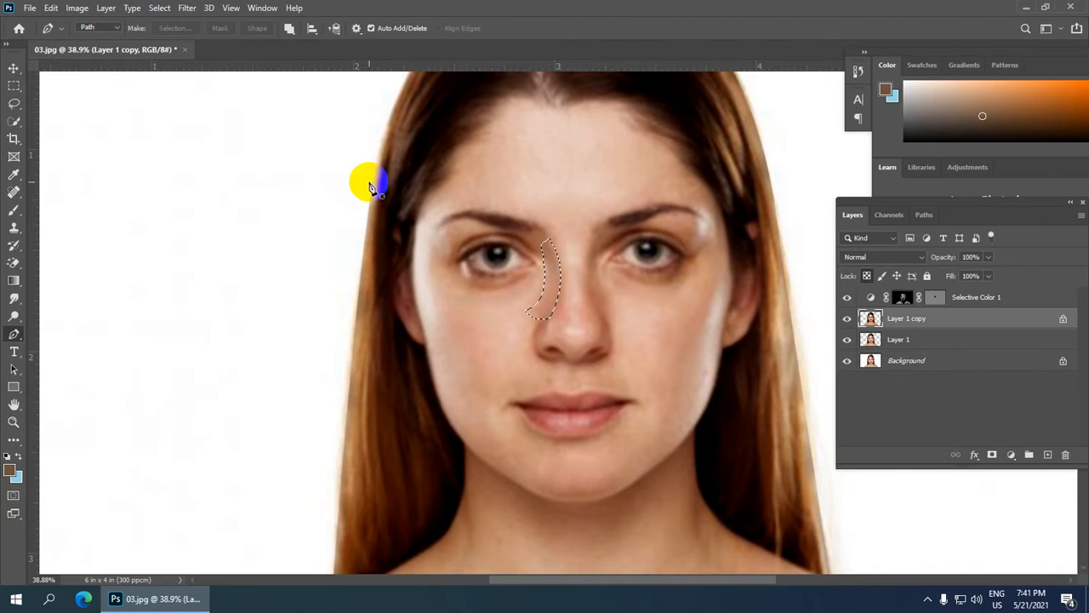
scroll(559, 294, "up", 4)
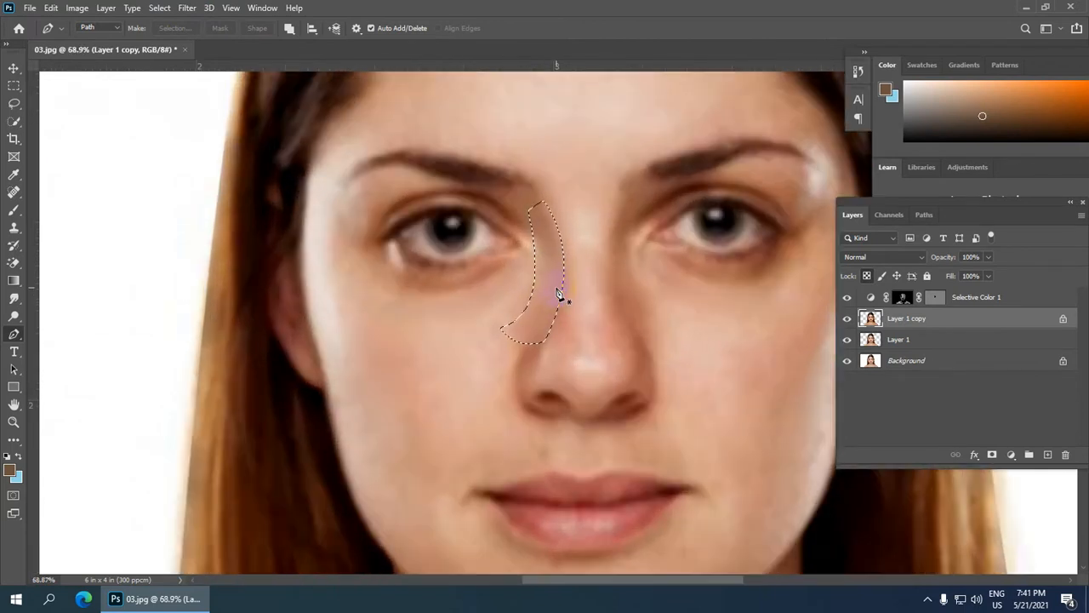
left_click(160, 8)
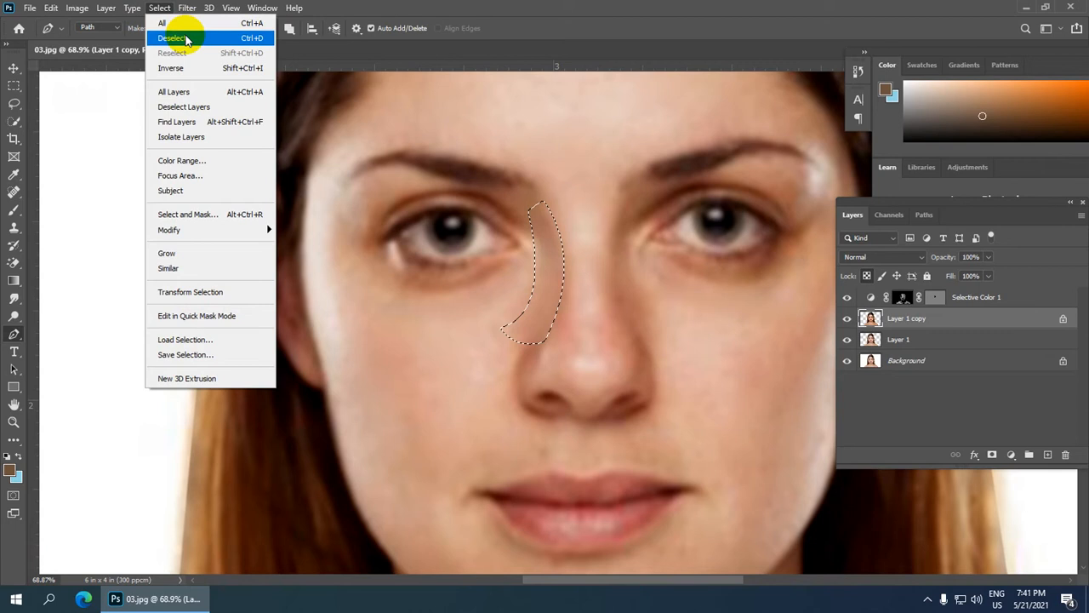
left_click(175, 38)
- Draw a narrow, closed, curved Pen path along the image-right side of the nose, from the inner eye corner down towards the nostril
scroll(612, 285, "down", 4)
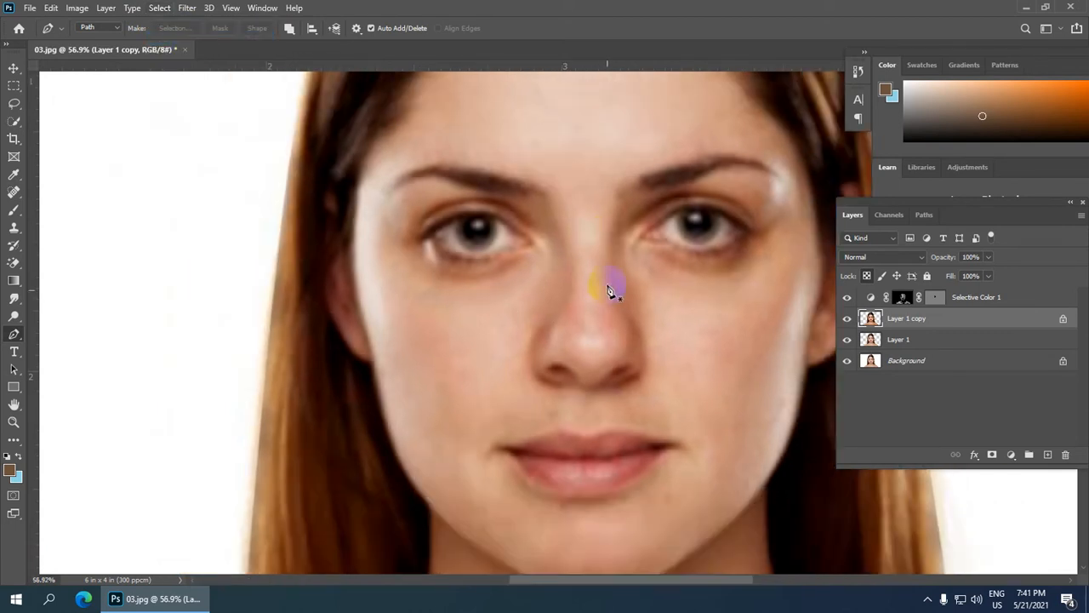
scroll(626, 272, "up", 2)
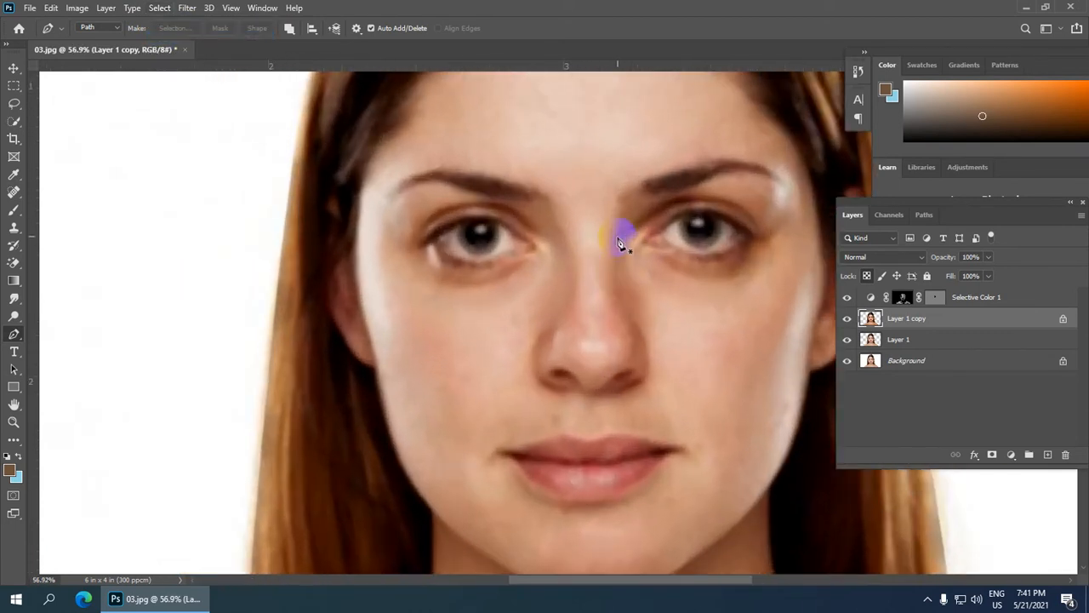
left_click(617, 223)
left_click_drag(628, 308, 653, 335)
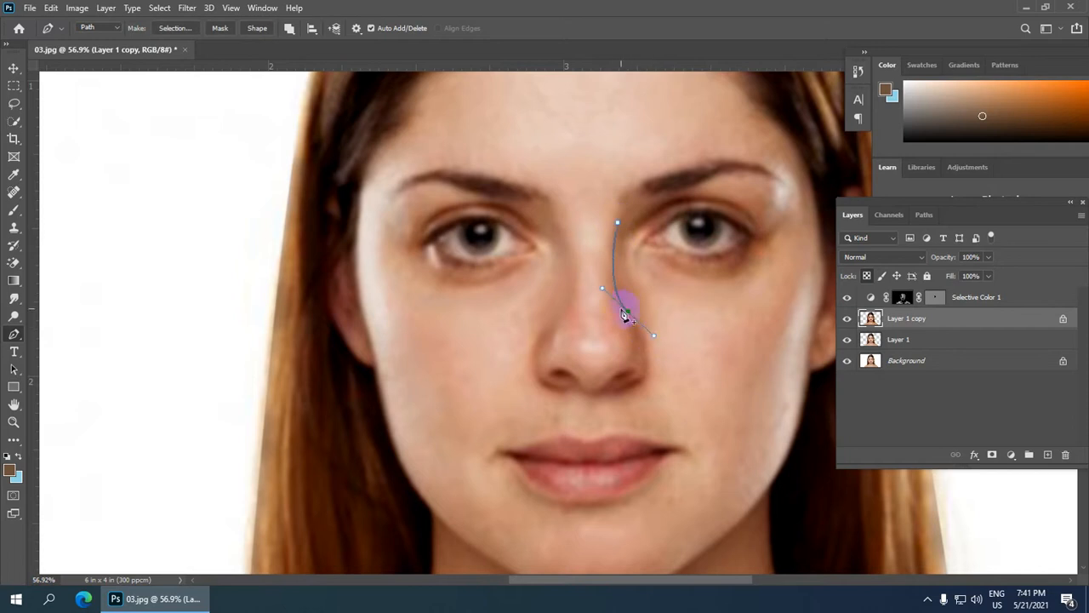
left_click(629, 313, "alt")
left_click_drag(643, 339, 644, 345)
left_click(652, 327)
left_click_drag(631, 228, 638, 158)
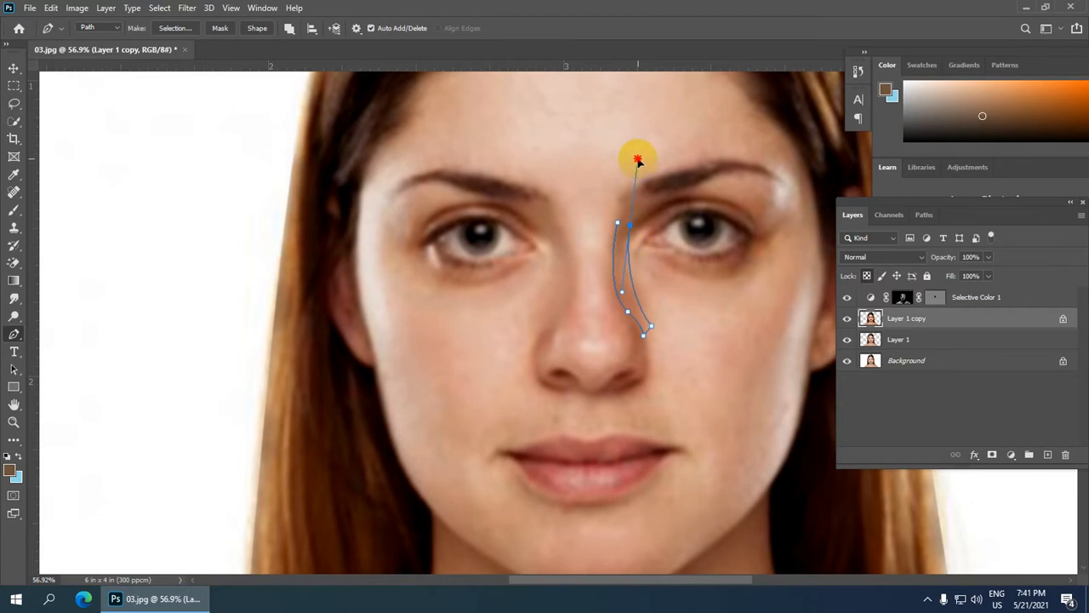
left_click(633, 213)
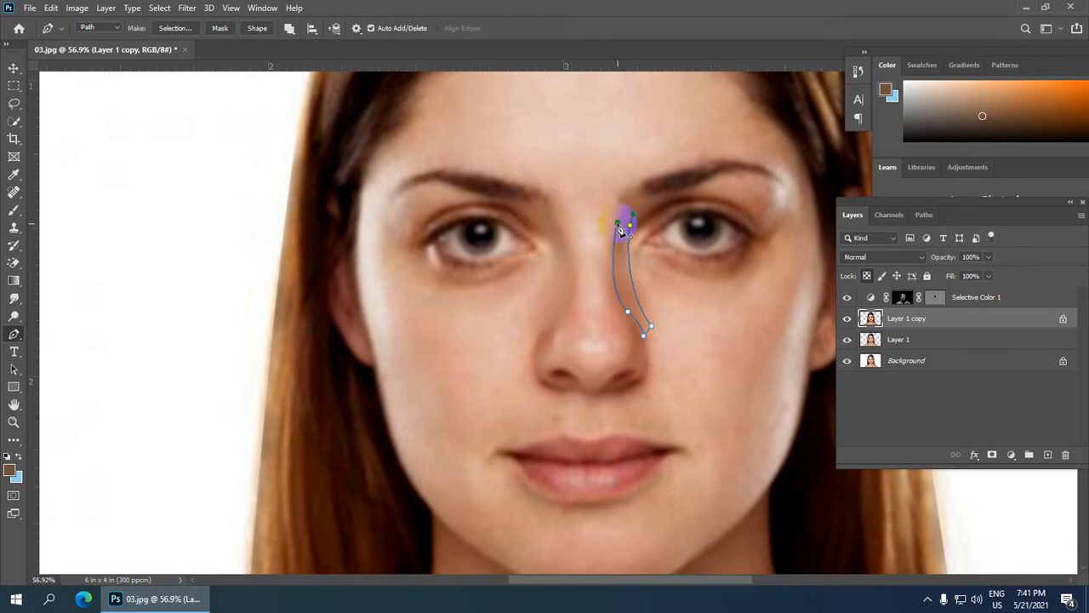
left_click_drag(617, 223, 611, 230)
scroll(607, 243, "down", 2)
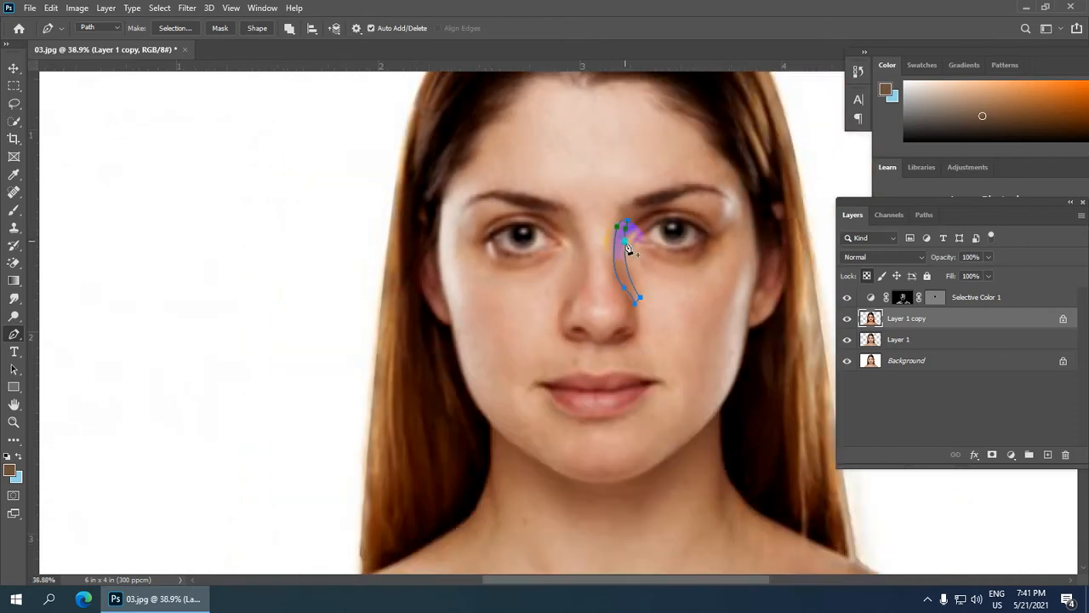
- Convert the path on the image-right side of the nose into a new feathered, anti-aliased selection
right_click(625, 242)
left_click(657, 323)
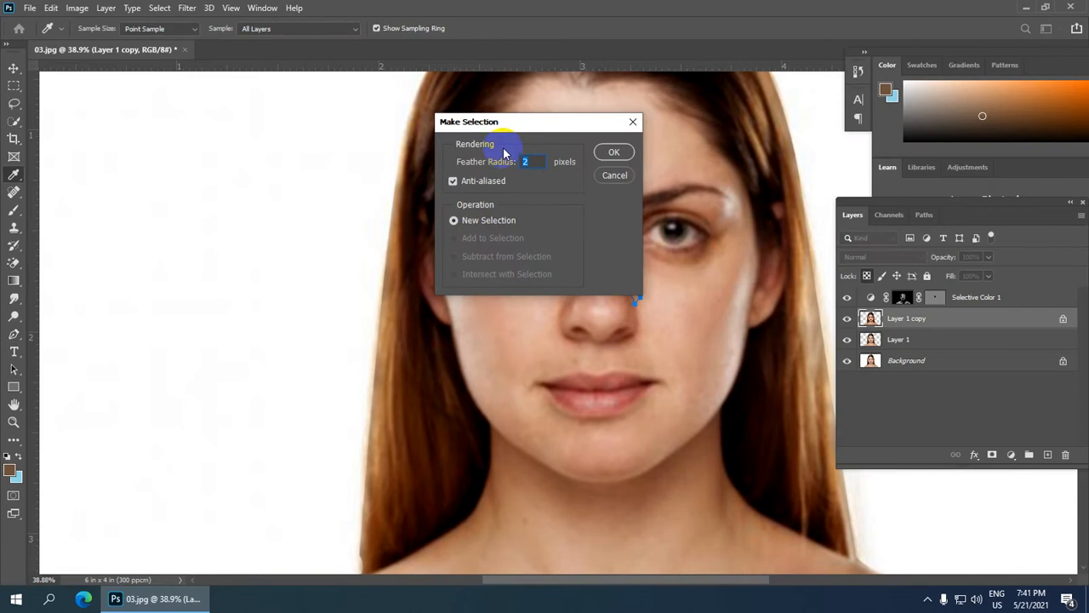
type("111")
key("Return")
scroll(510, 151, "down", 1)
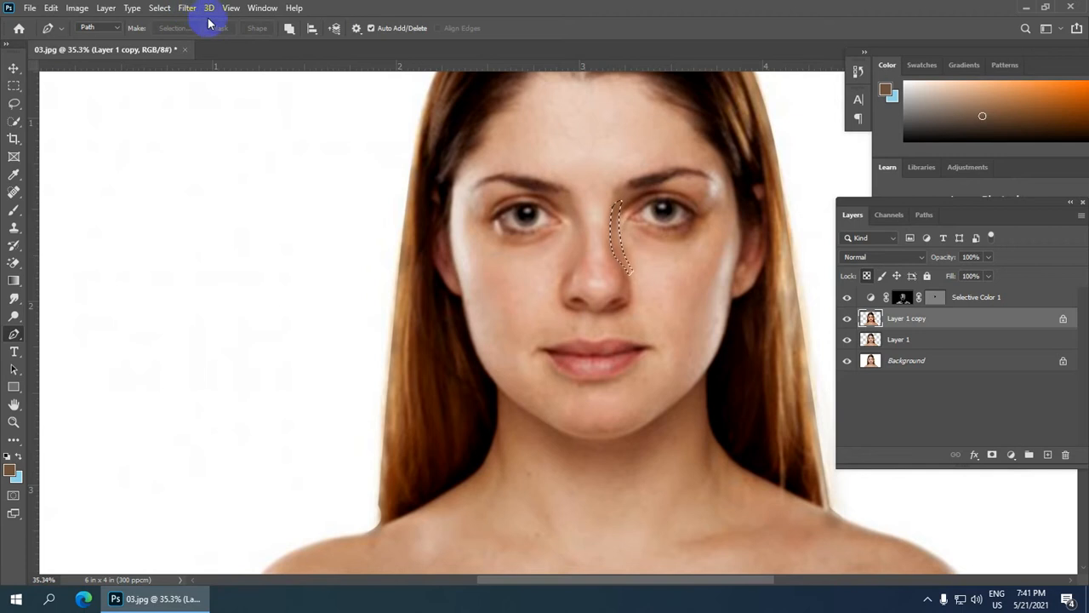
scroll(468, 167, "up", 3)
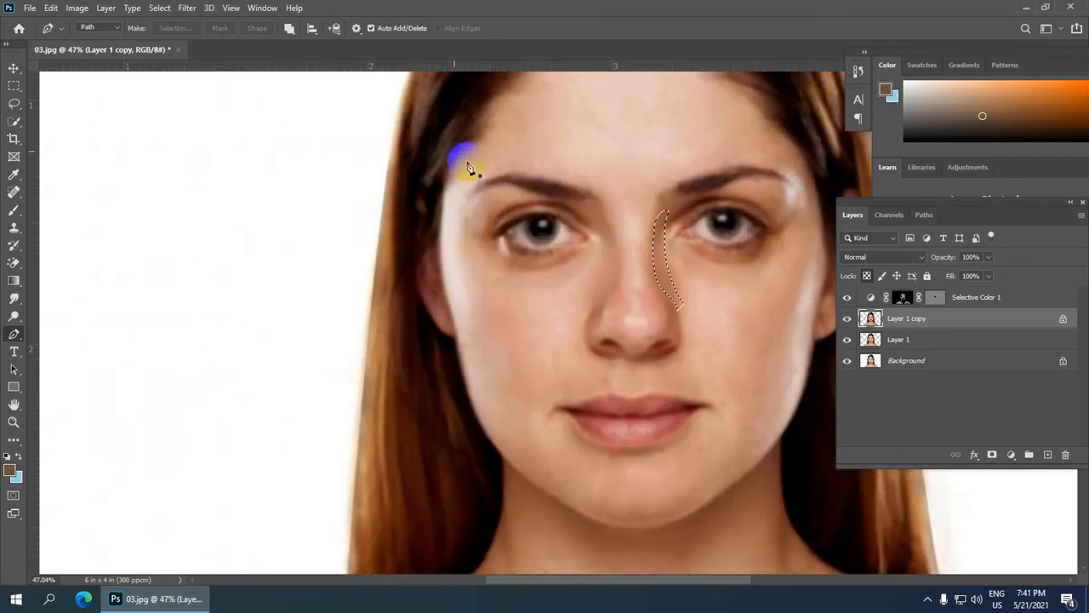
- Clear the selection beside the nose and check the retouch across the whole portrait
left_click(164, 8)
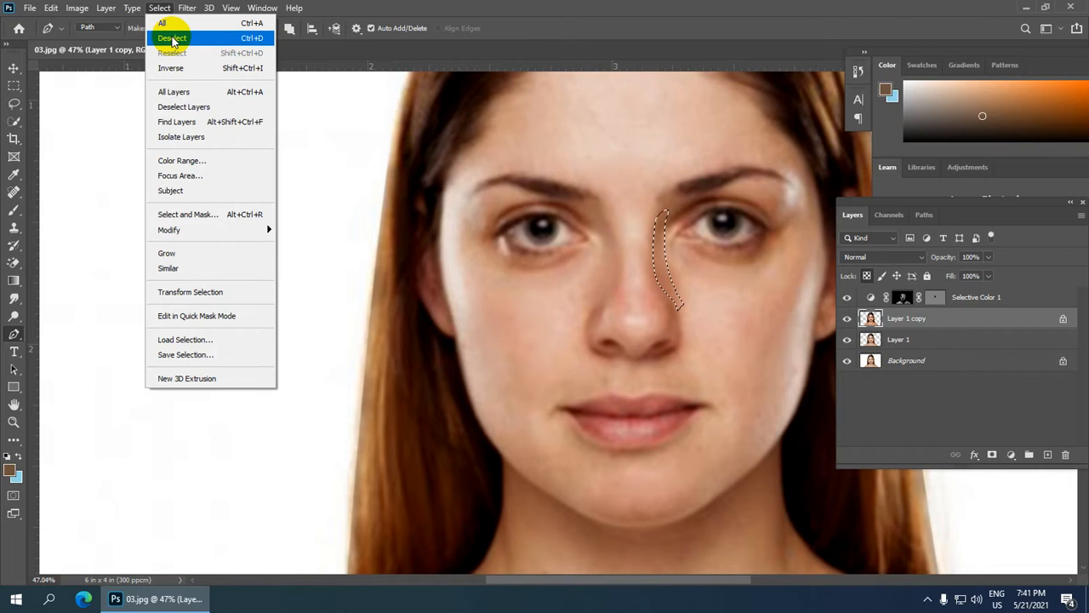
left_click(172, 38)
scroll(656, 280, "down", 3)
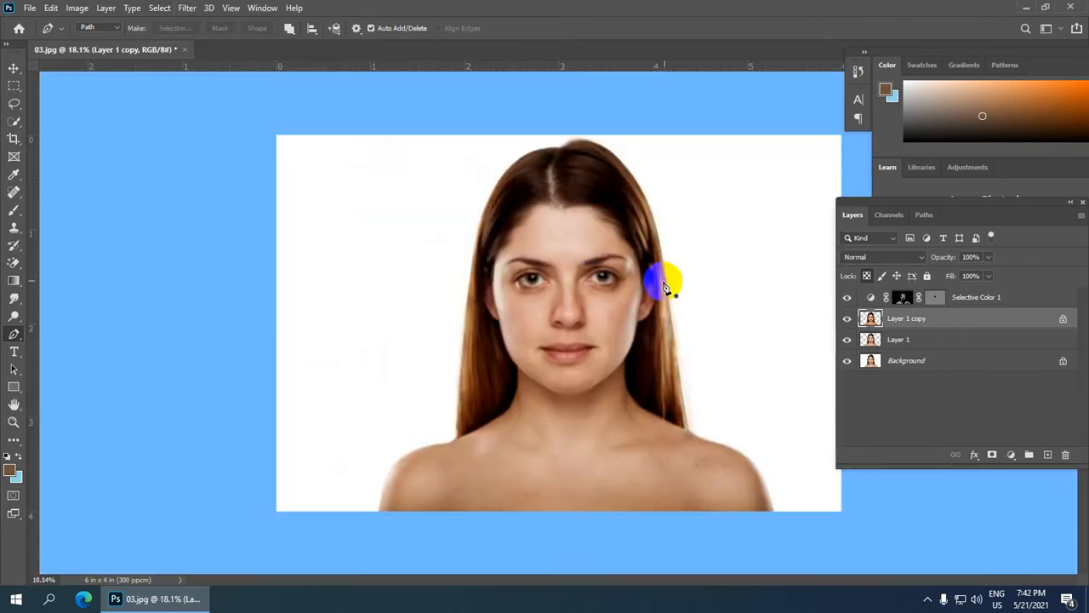
scroll(608, 243, "up", 2)
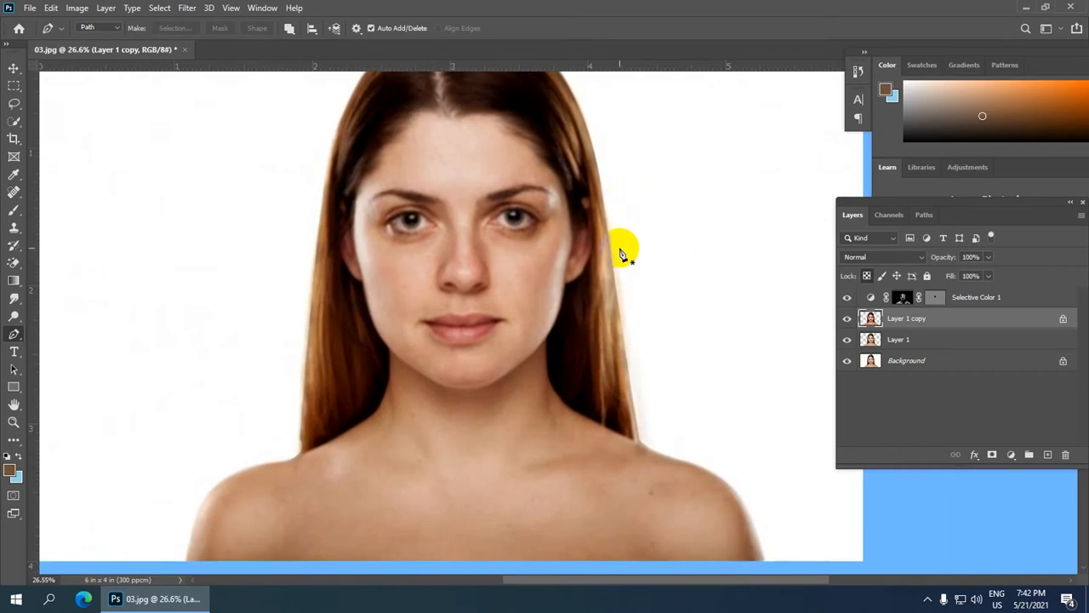
scroll(624, 245, "down", 1)
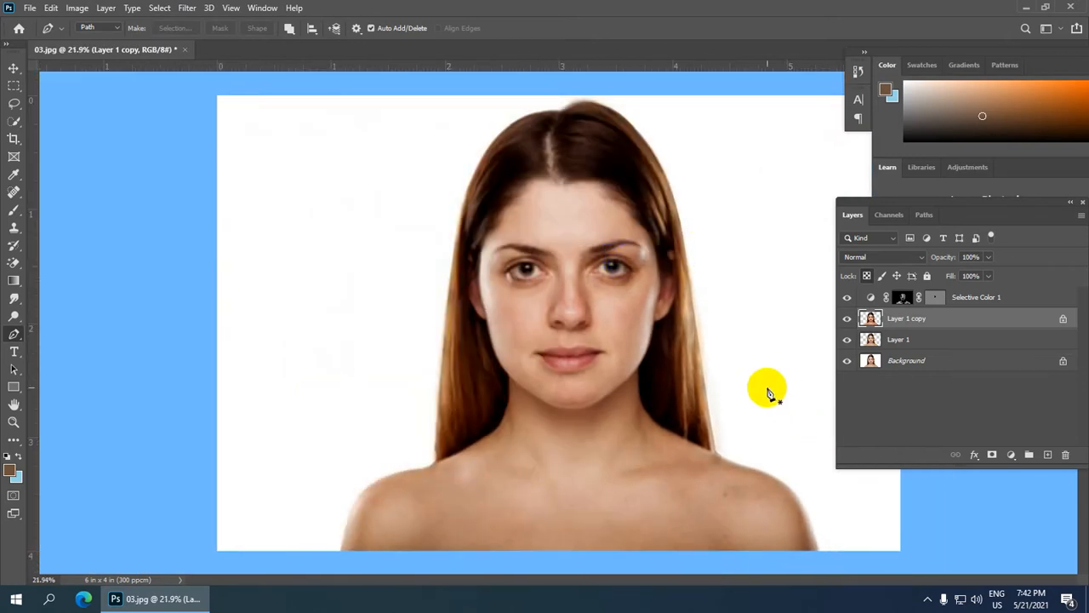
- Add a Brightness/Contrast adjustment layer above Layer 1 copy with brightness 35 and contrast -12
left_click(1011, 455)
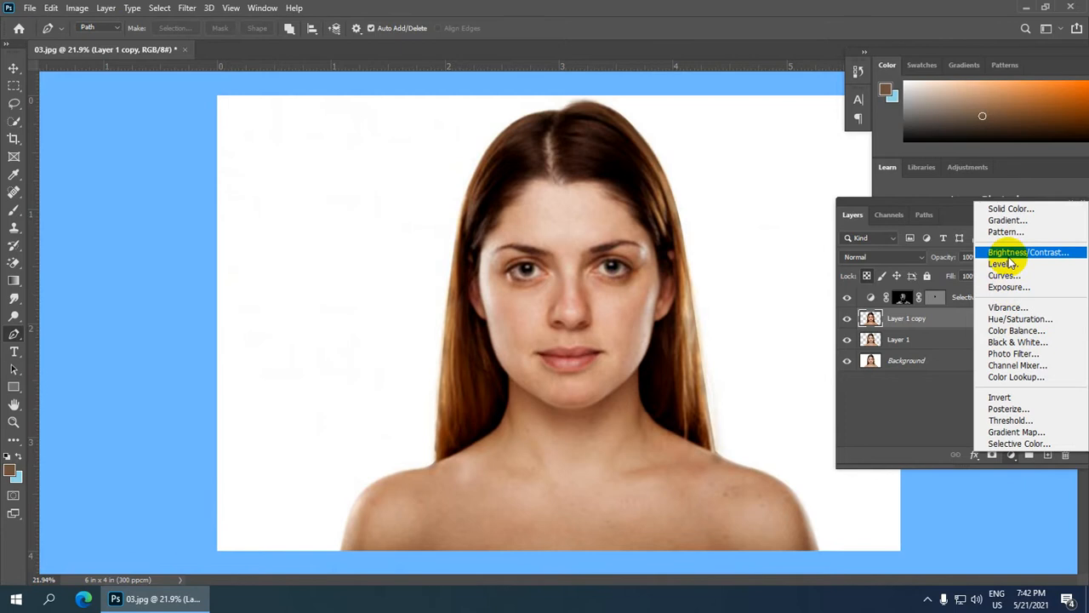
left_click(1008, 252)
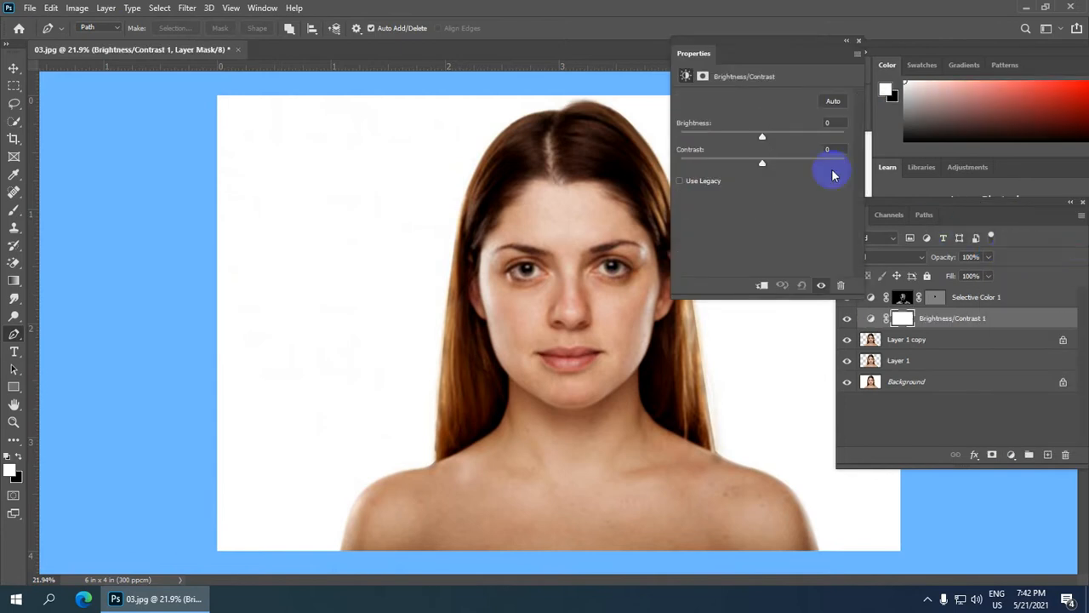
mouse_move(760, 141)
left_mouse_down()
mouse_move(743, 136)
mouse_move(787, 136)
mouse_move(751, 138)
mouse_move(774, 138)
left_mouse_up()
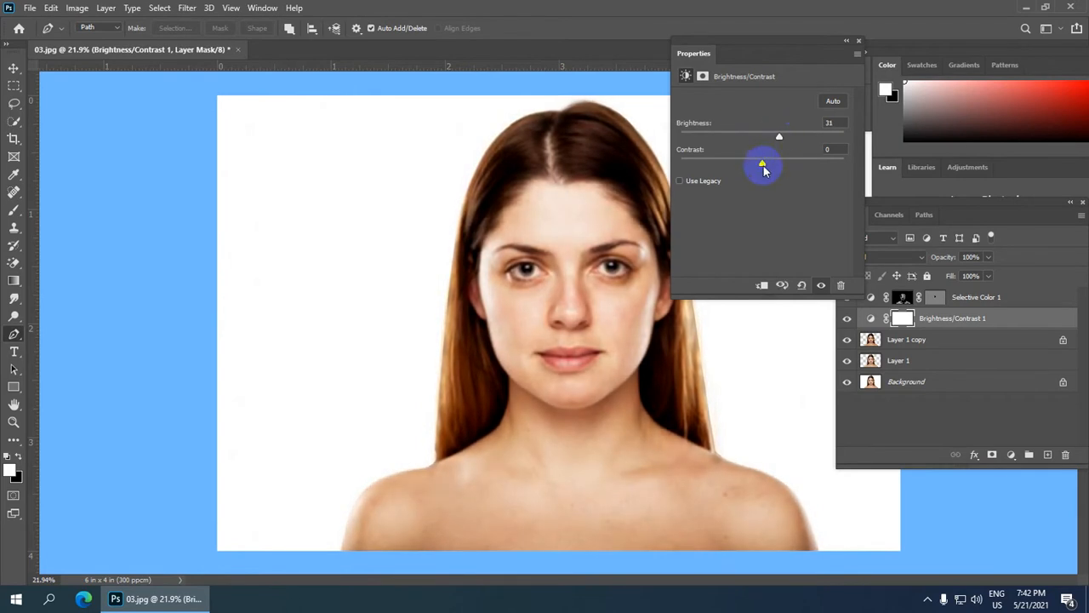
left_click_drag(764, 166, 743, 166)
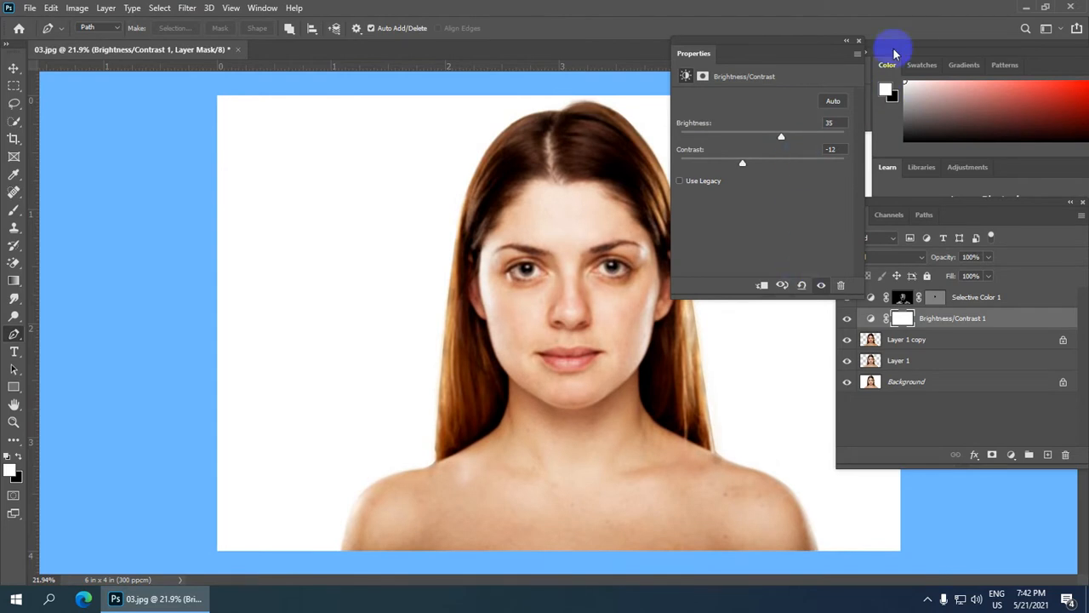
left_click(855, 35)
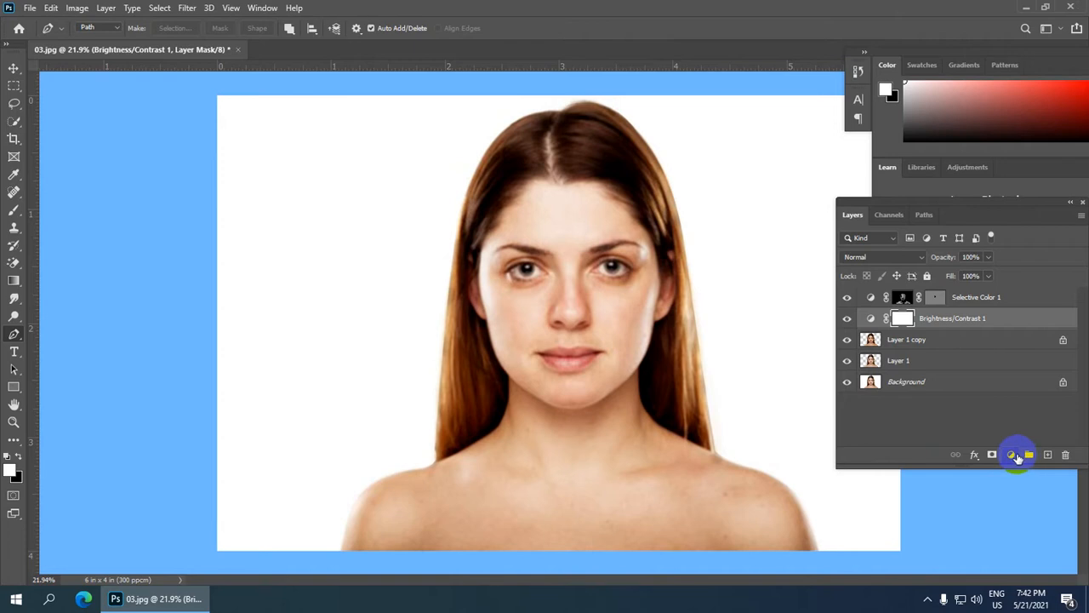
- Add a Color Balance adjustment layer with midtones at Cyan-Red -1 and Magenta-Green -4, and fine-tune Yellow-Blue
left_click(1017, 455)
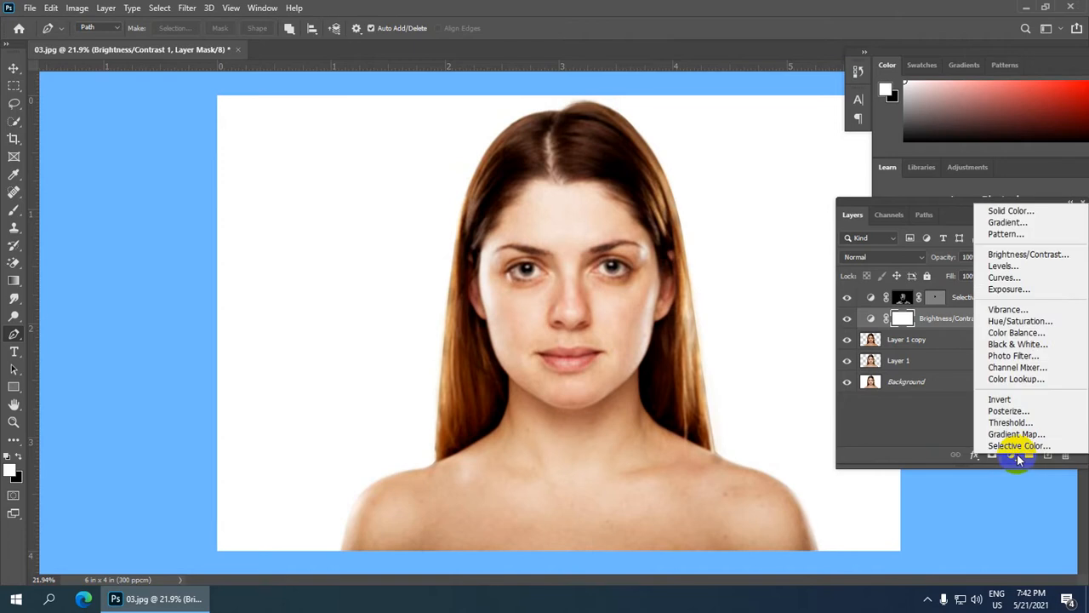
left_click(1017, 338)
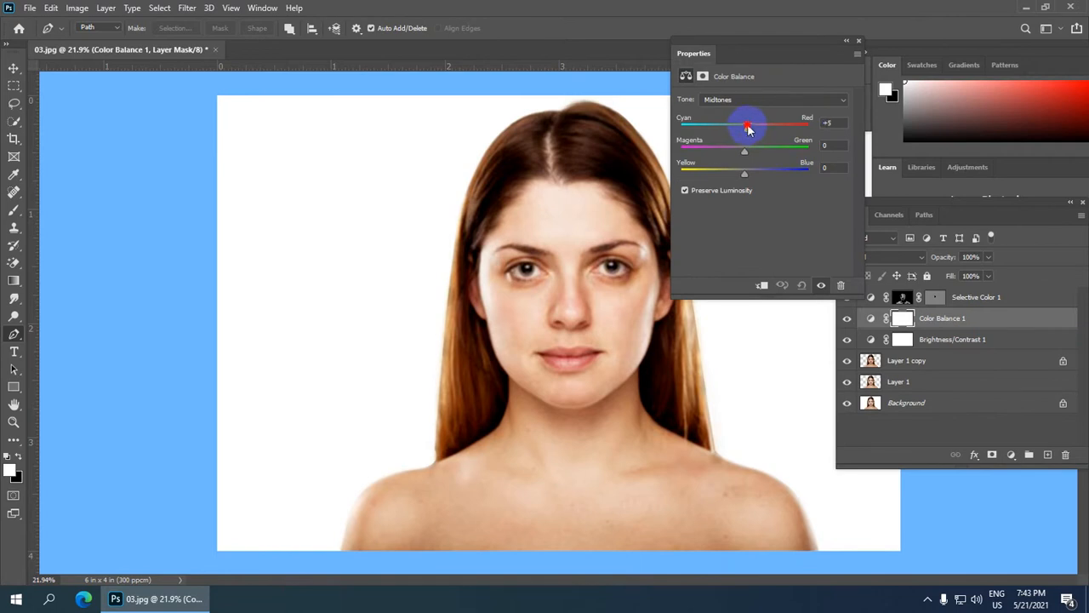
left_click_drag(745, 126, 737, 129)
left_click(744, 152)
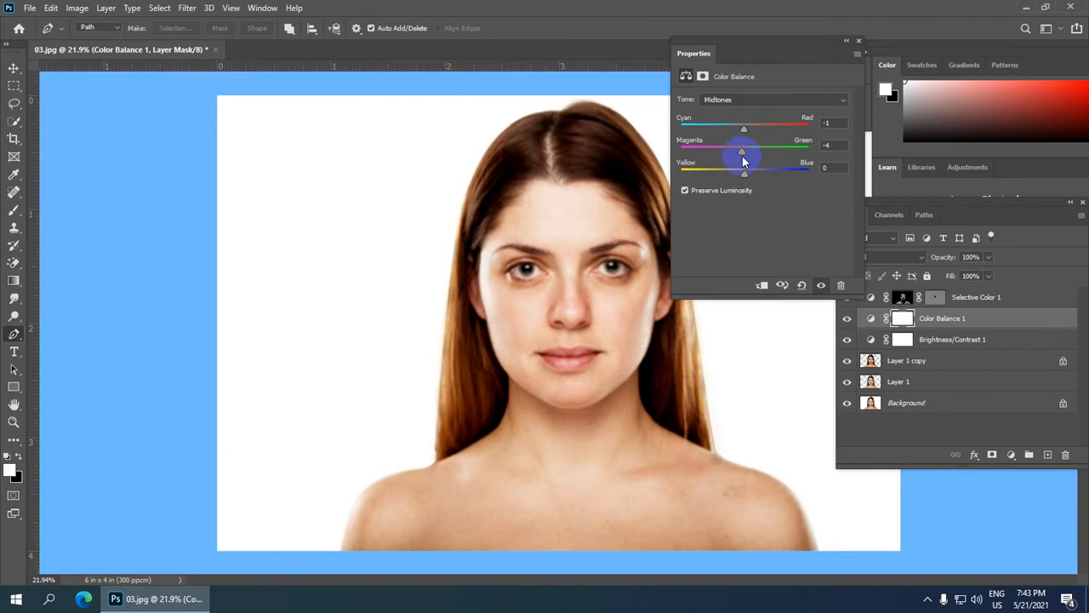
left_click(744, 175)
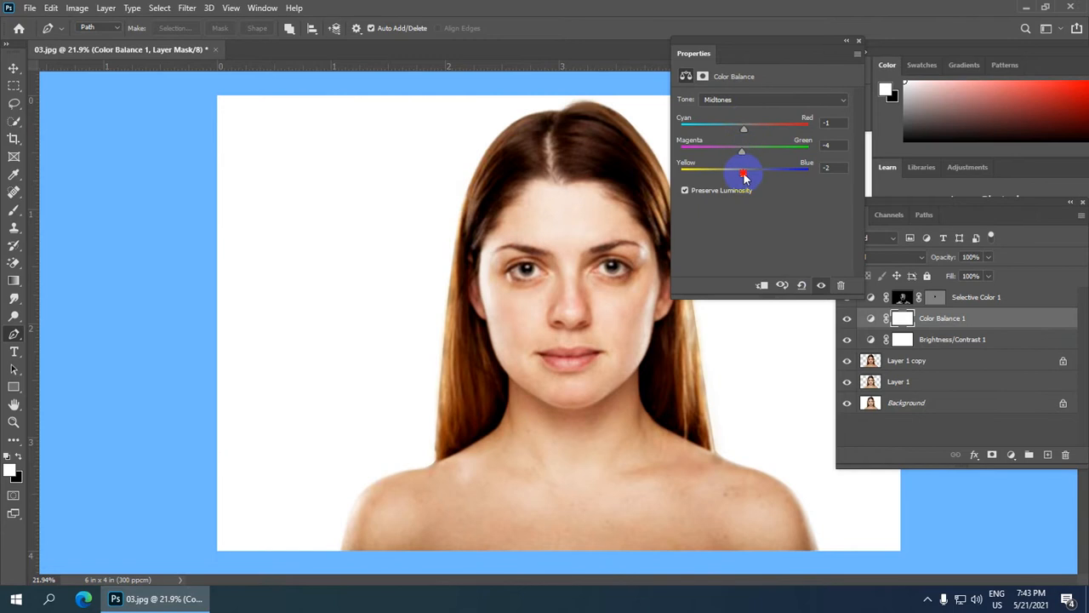
left_click_drag(744, 177, 745, 175)
left_click(861, 40)
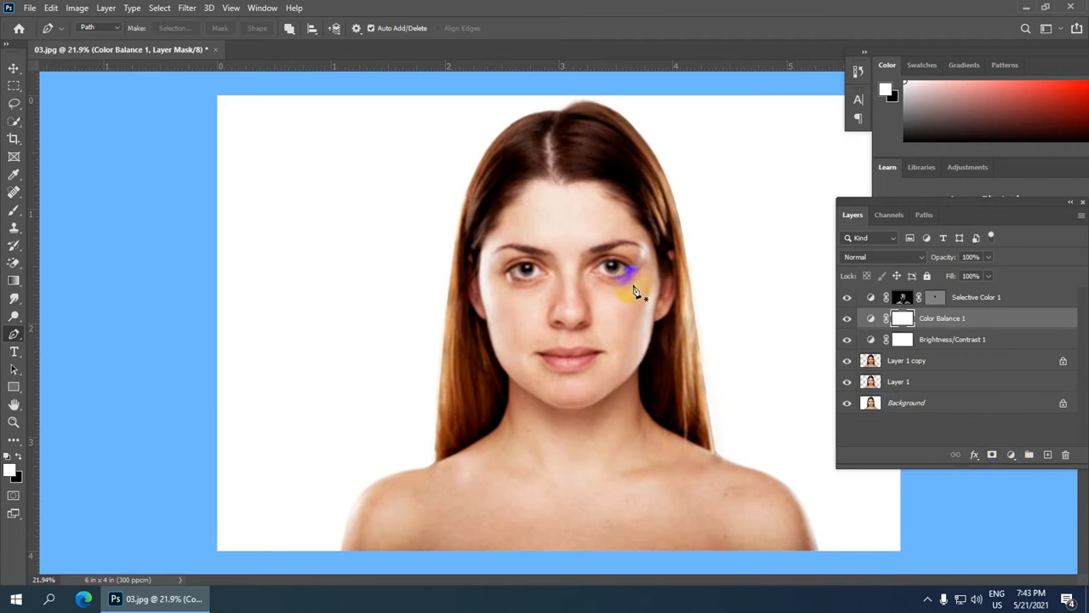
- Fine-tune the Levels midtone input of Layer 1 copy and compare the portrait with that layer hidden and shown
left_click(905, 360)
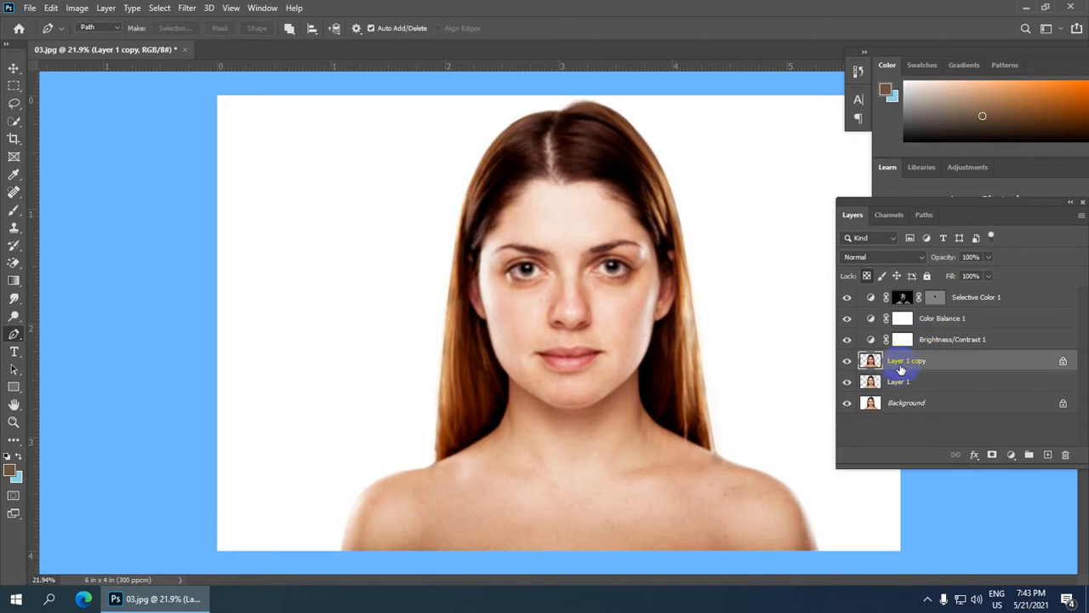
key("ctrl+l")
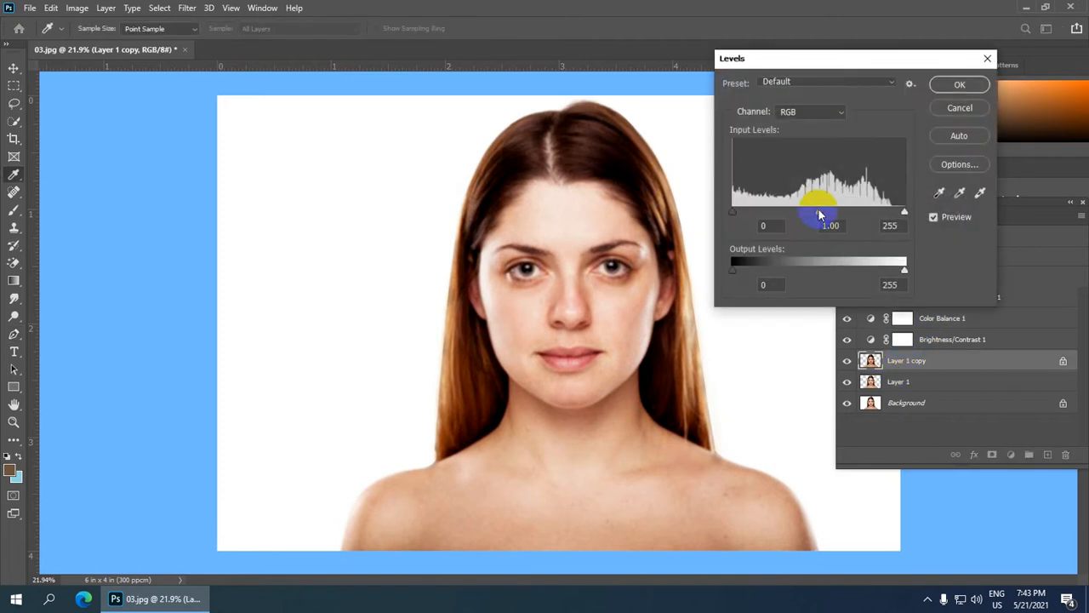
left_click_drag(818, 215, 828, 206)
mouse_move(819, 207)
left_mouse_down()
mouse_move(811, 212)
mouse_move(822, 208)
left_mouse_up()
key("Return")
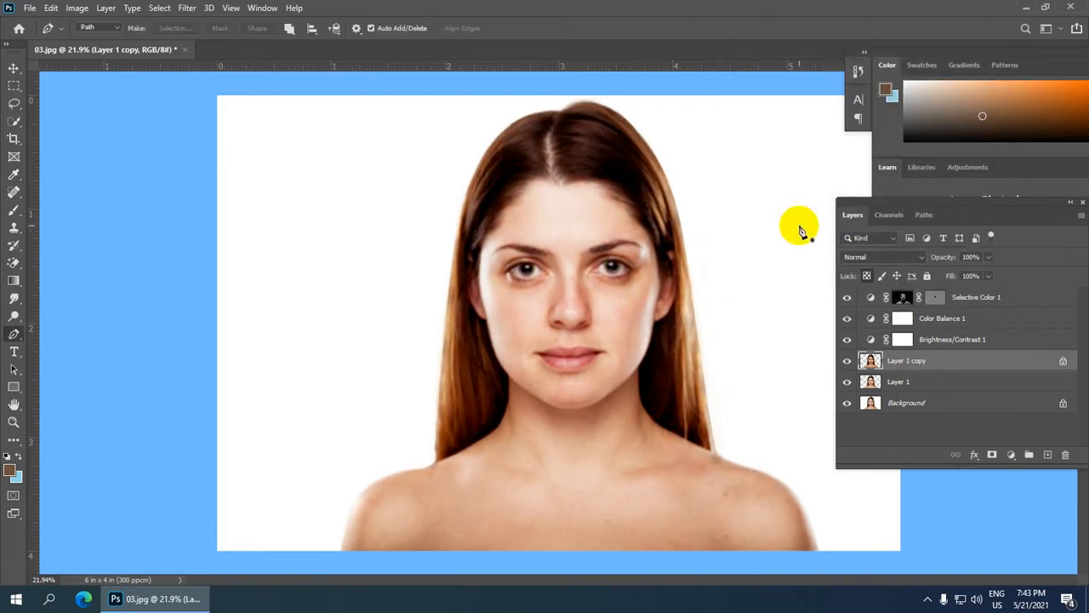
left_click(847, 360)
left_click(847, 361)
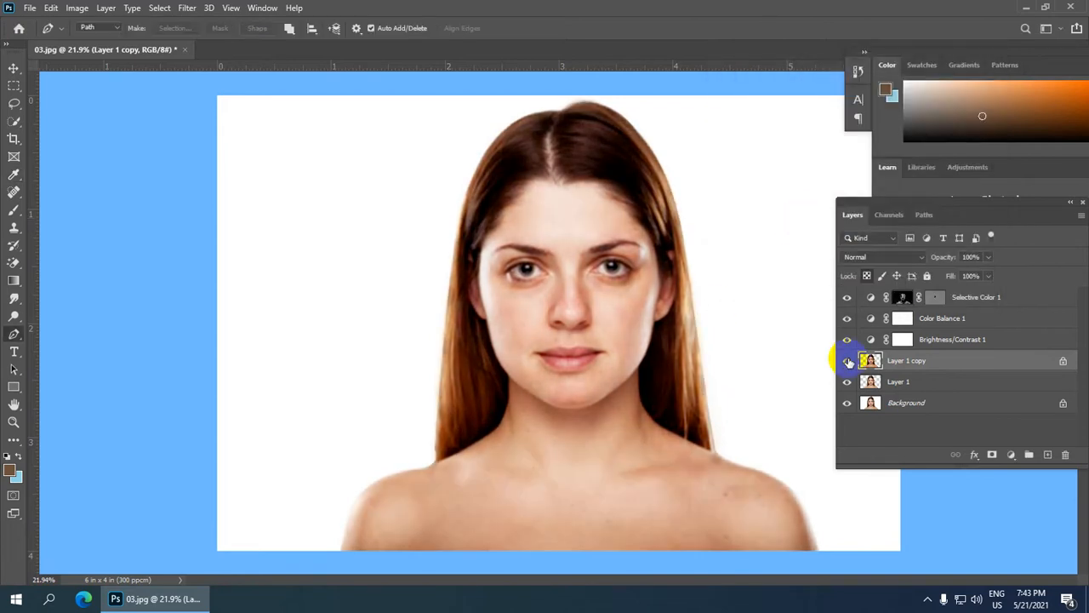
scroll(593, 305, "up", 1)
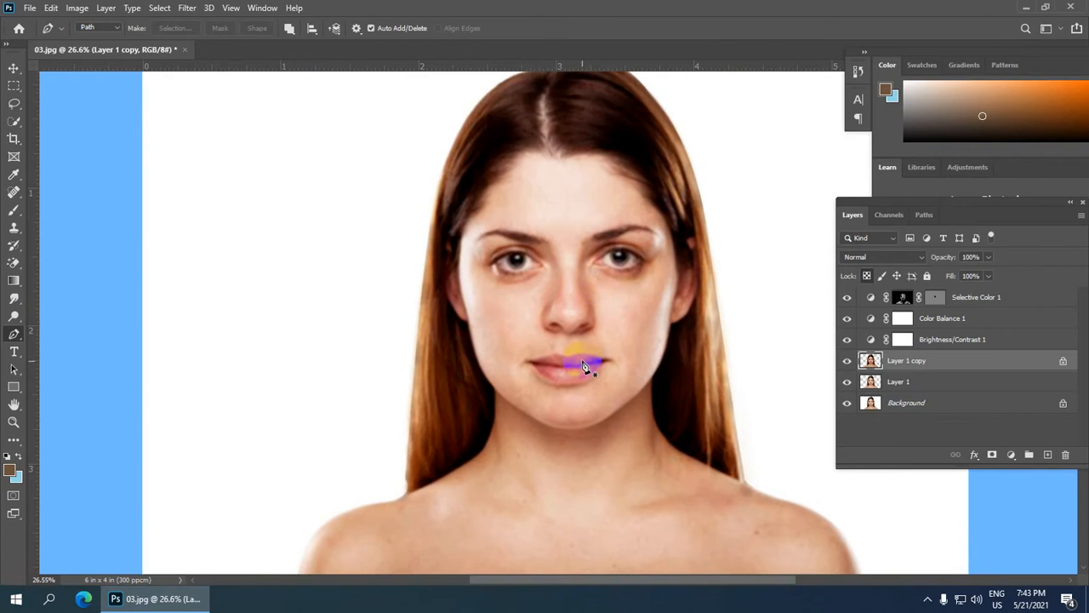
- Trace the outline of the lips on Layer 1 copy with a closed Pen tool path
scroll(573, 364, "up", 2)
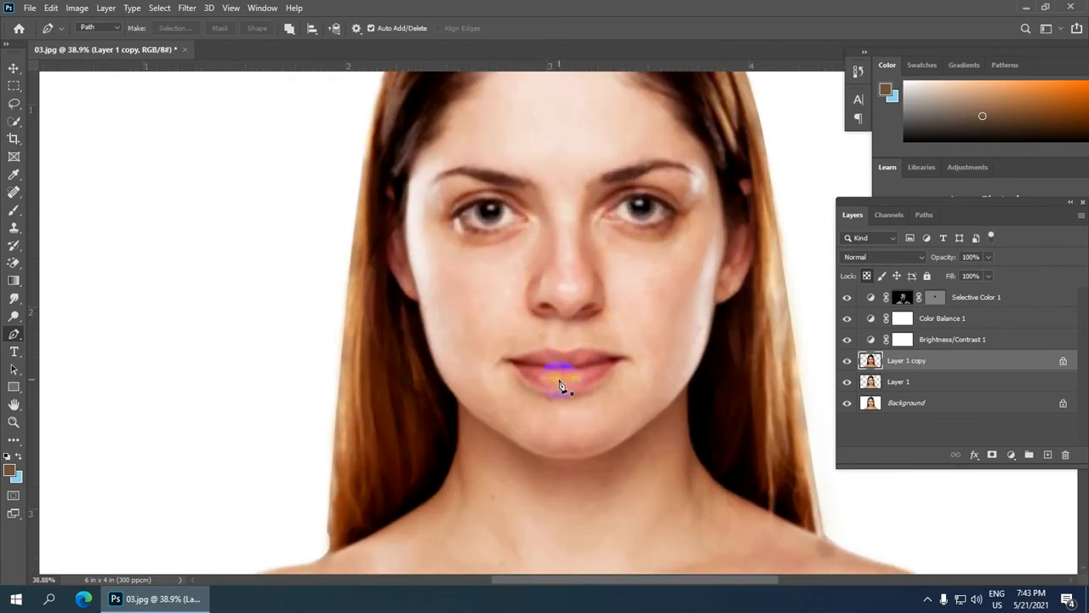
scroll(558, 377, "up", 2)
left_click(503, 360)
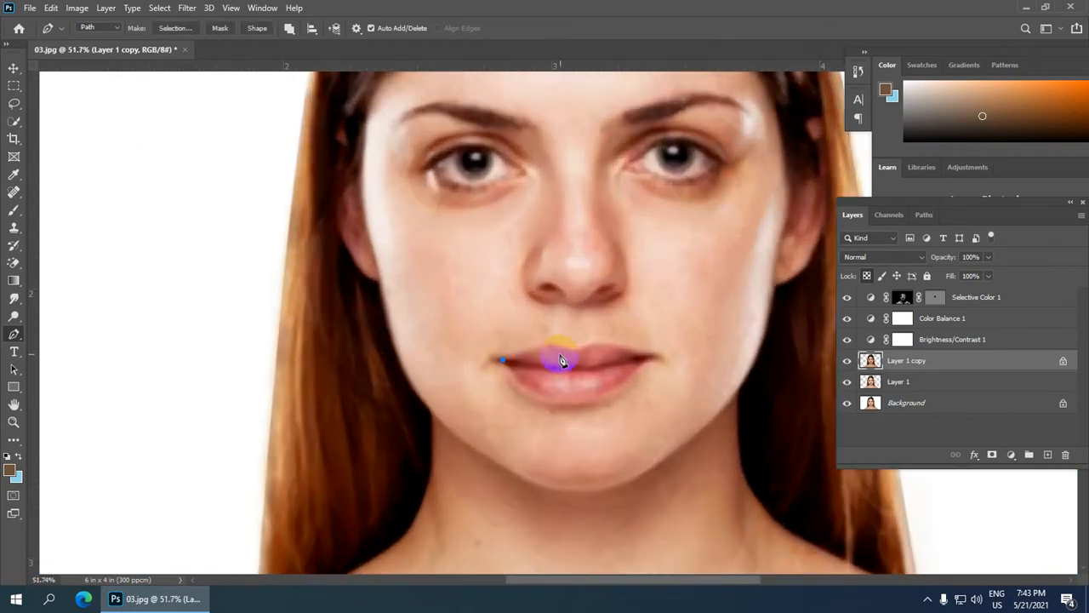
left_click_drag(565, 349, 577, 364)
left_click(564, 349, "alt")
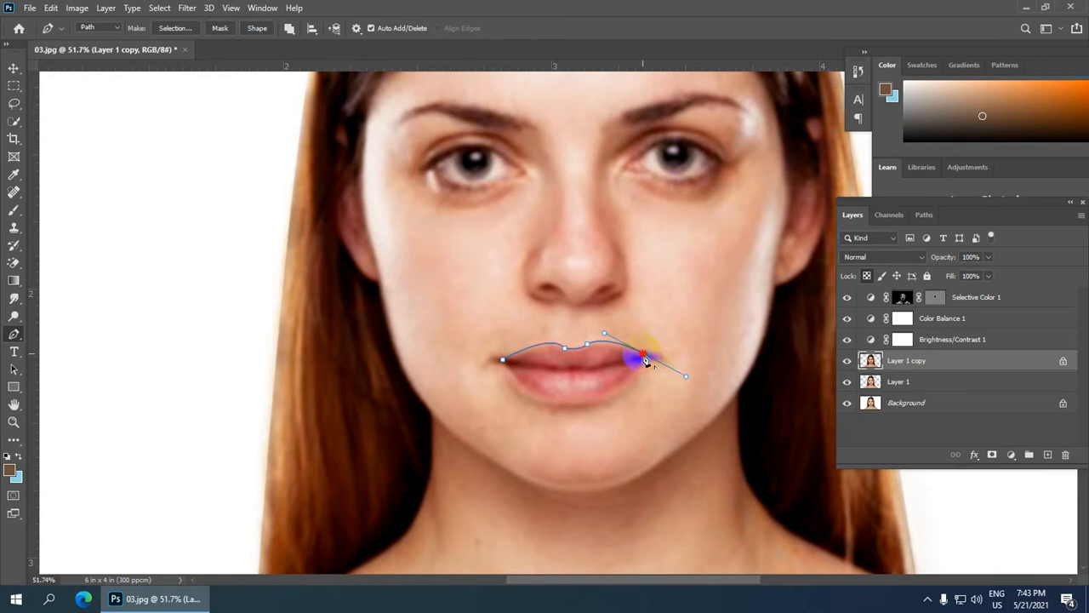
left_click(645, 357, "alt")
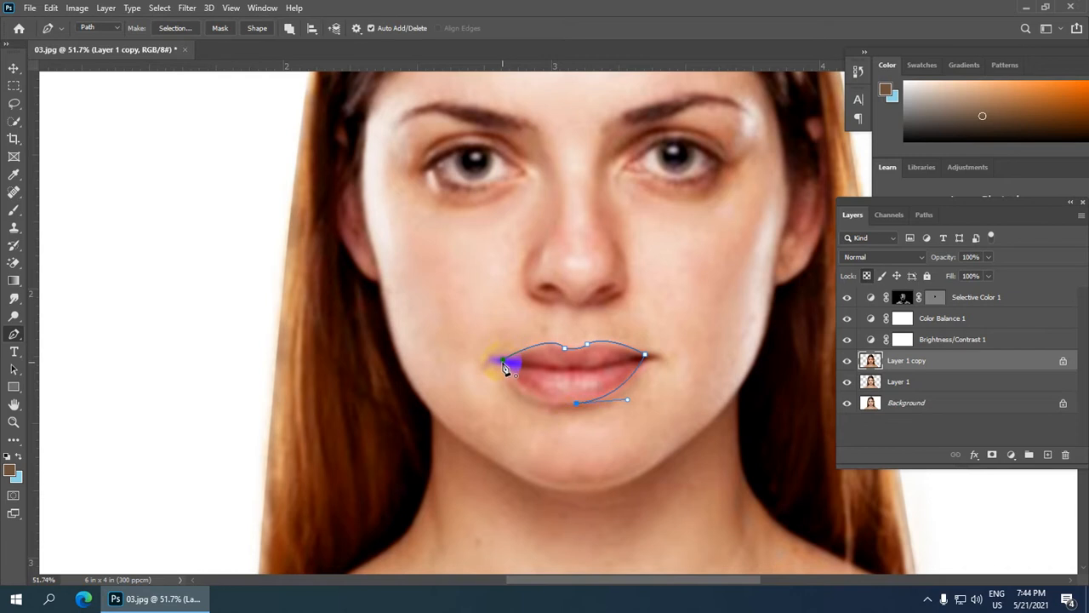
left_click_drag(503, 363, 471, 317)
- Convert the lip path into a selection with a 2-pixel feather and copy the lips onto their own layer
scroll(584, 379, "down", 2)
right_click(575, 367)
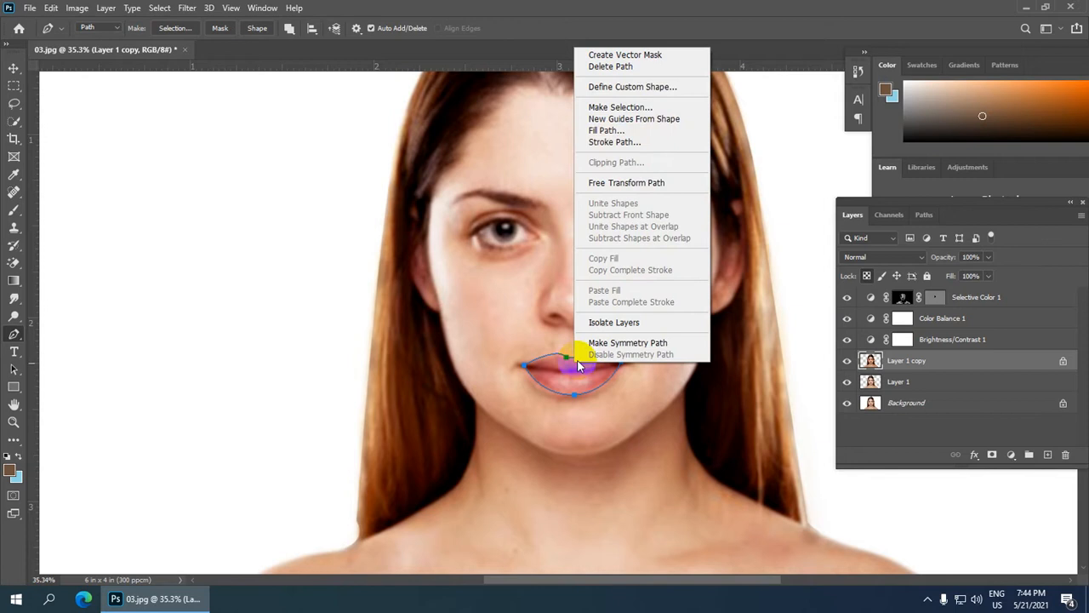
left_click(663, 107)
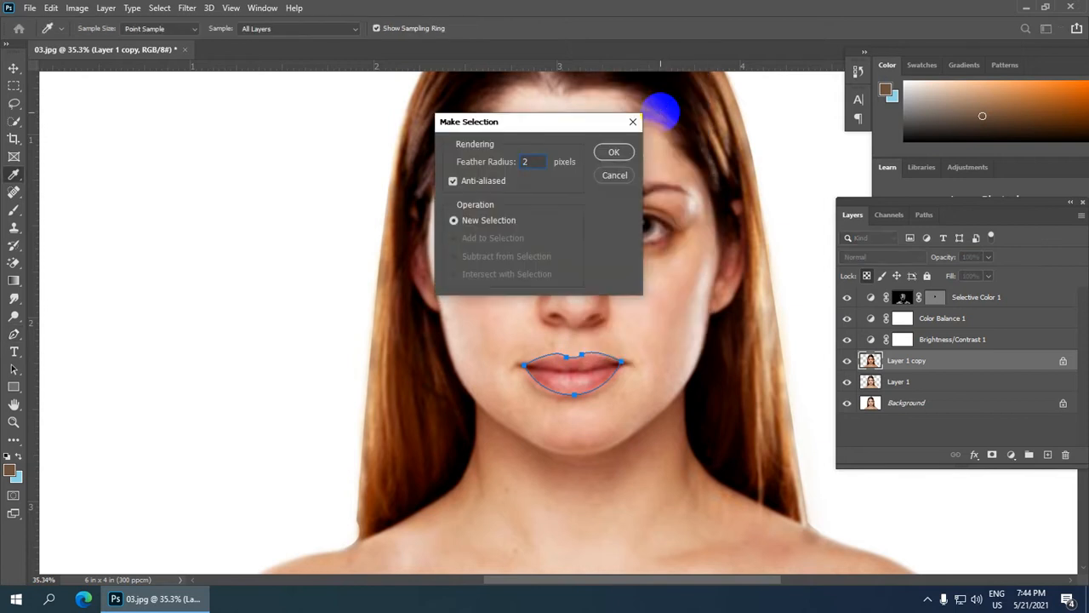
key("Return")
scroll(669, 287, "down", 1)
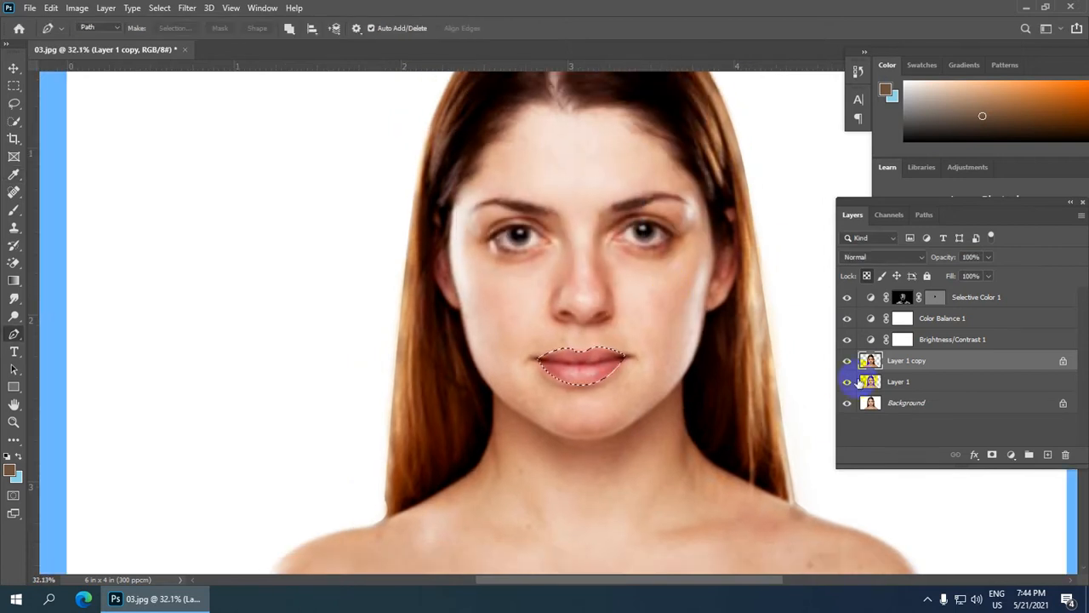
key("ctrl+j")
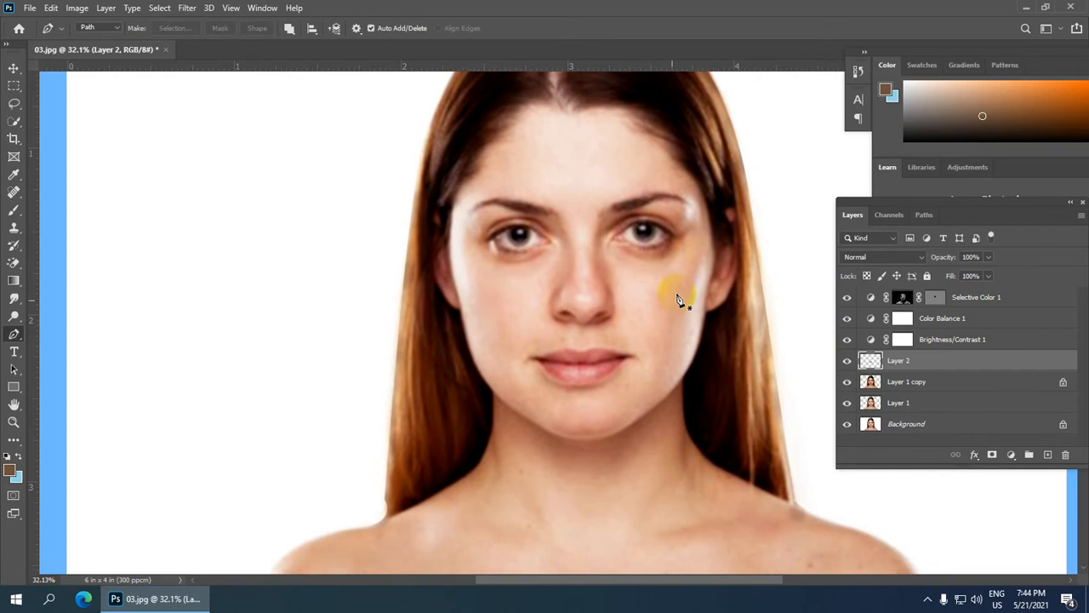
- Shift the midtone color balance of the copied lips toward red and magenta
scroll(630, 347, "down", 1)
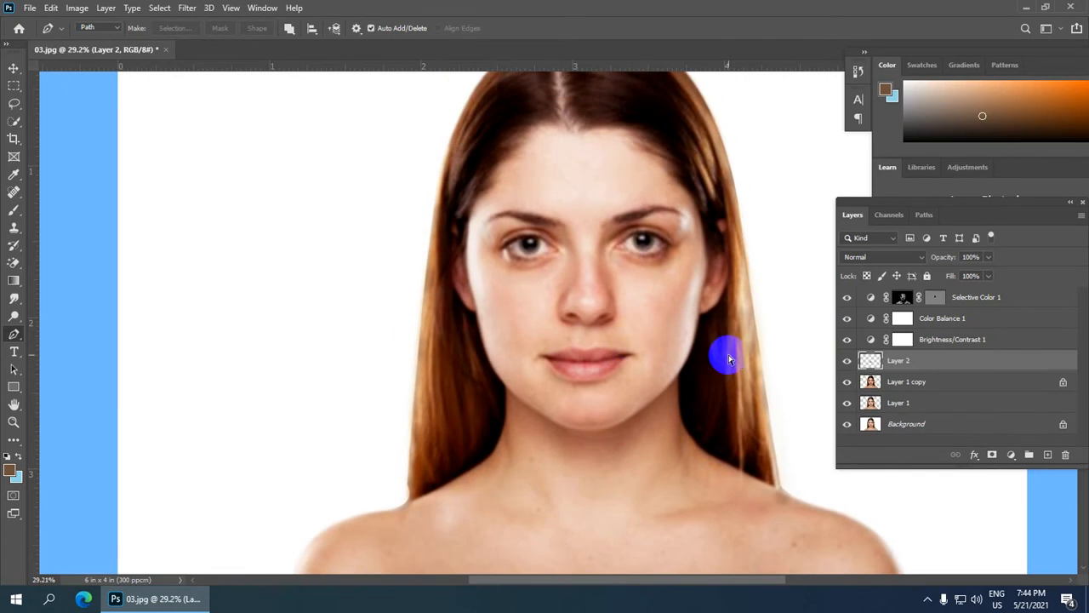
key("ctrl+b")
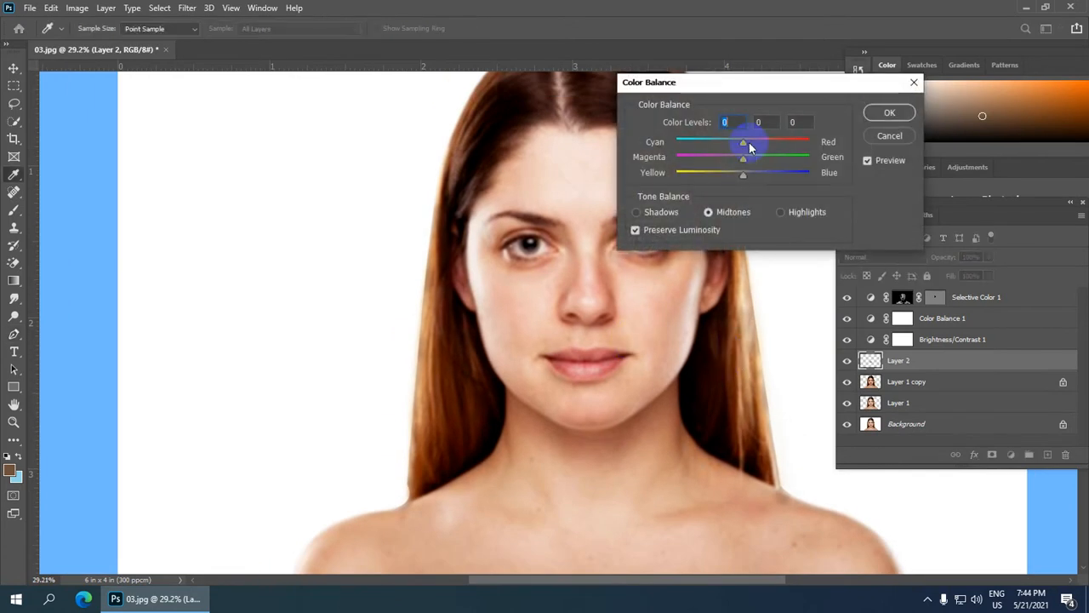
mouse_move(748, 142)
left_mouse_down()
mouse_move(759, 145)
mouse_move(738, 160)
left_mouse_up()
key("Return")
key("p")
scroll(604, 292, "down", 2)
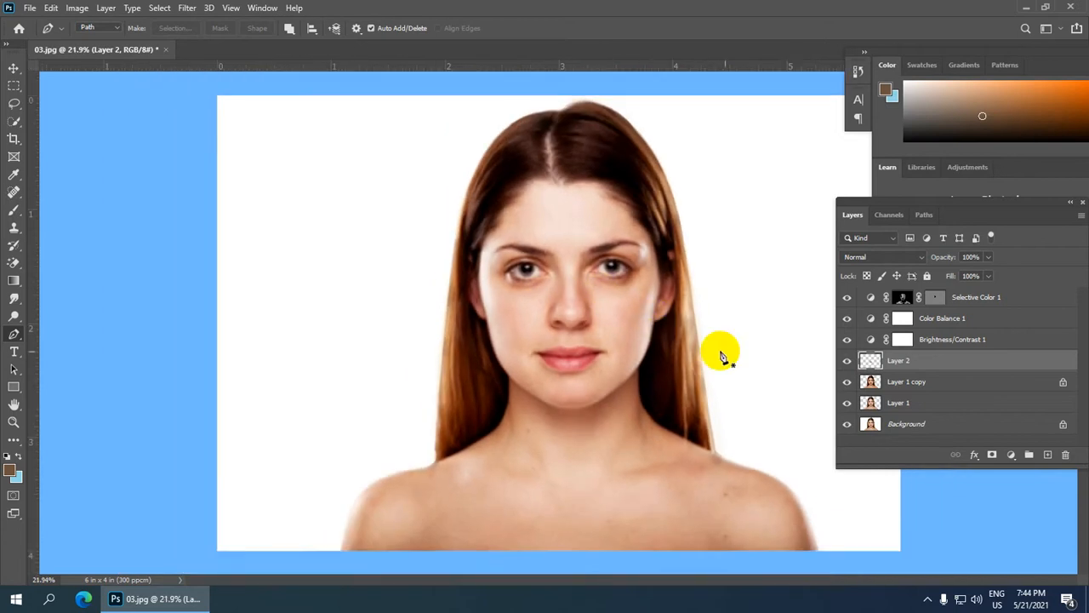
scroll(584, 319, "down", 1)
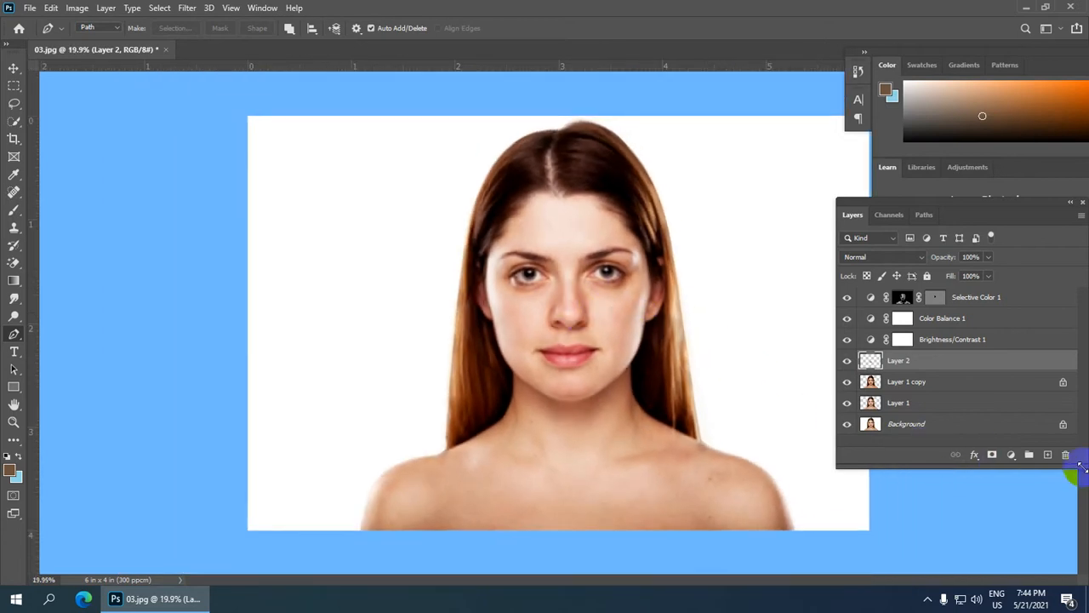
- Add an empty layer above the lips layer and set the Brush tool's foreground color to black
left_click(1048, 455)
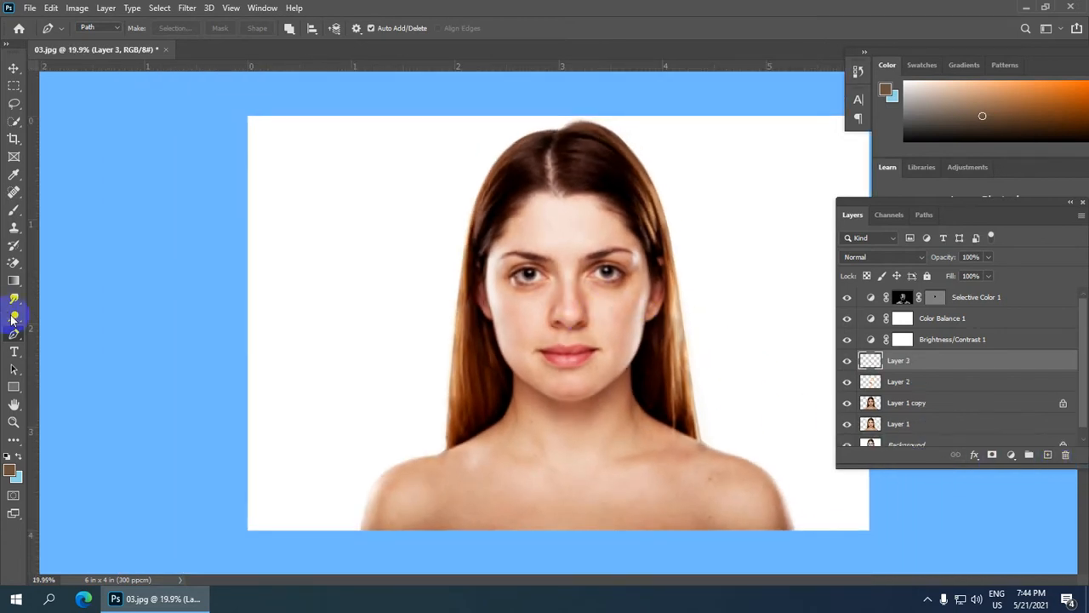
left_click(13, 211)
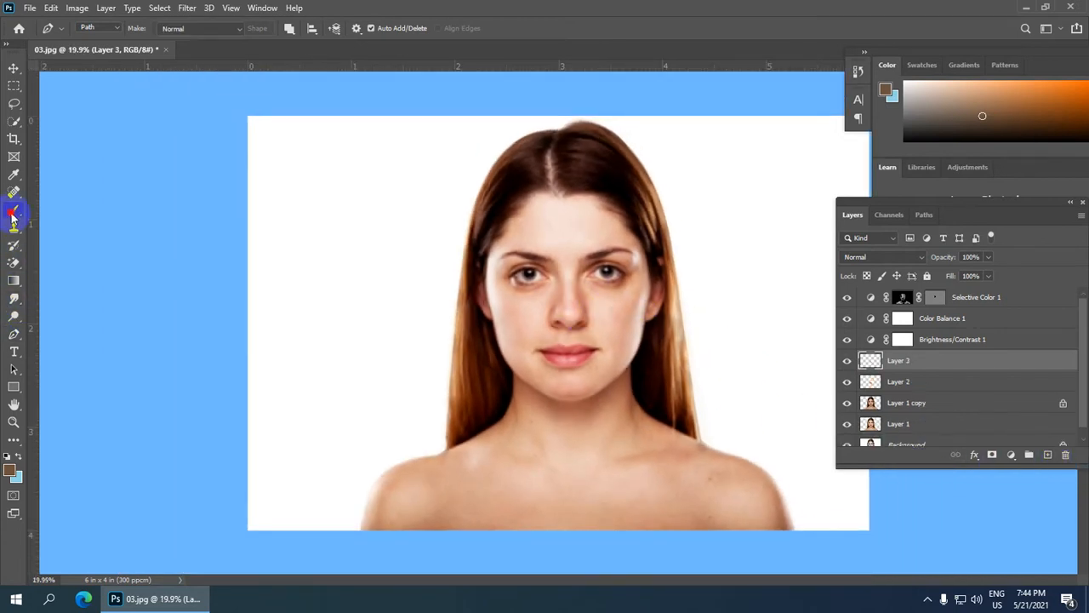
left_click(13, 473)
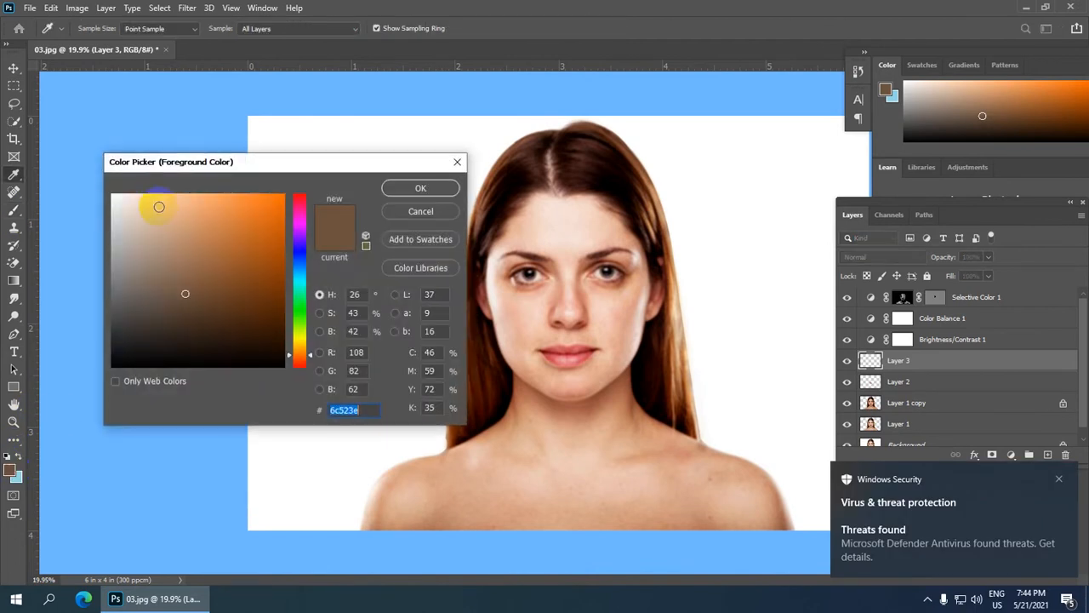
left_click_drag(139, 298, 123, 323)
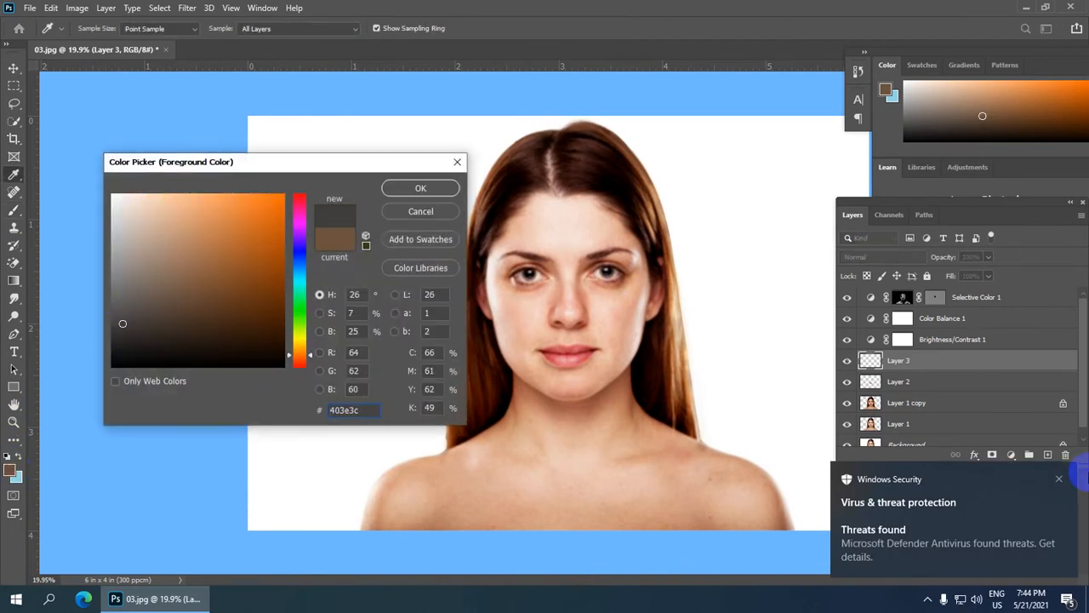
left_click(1059, 478)
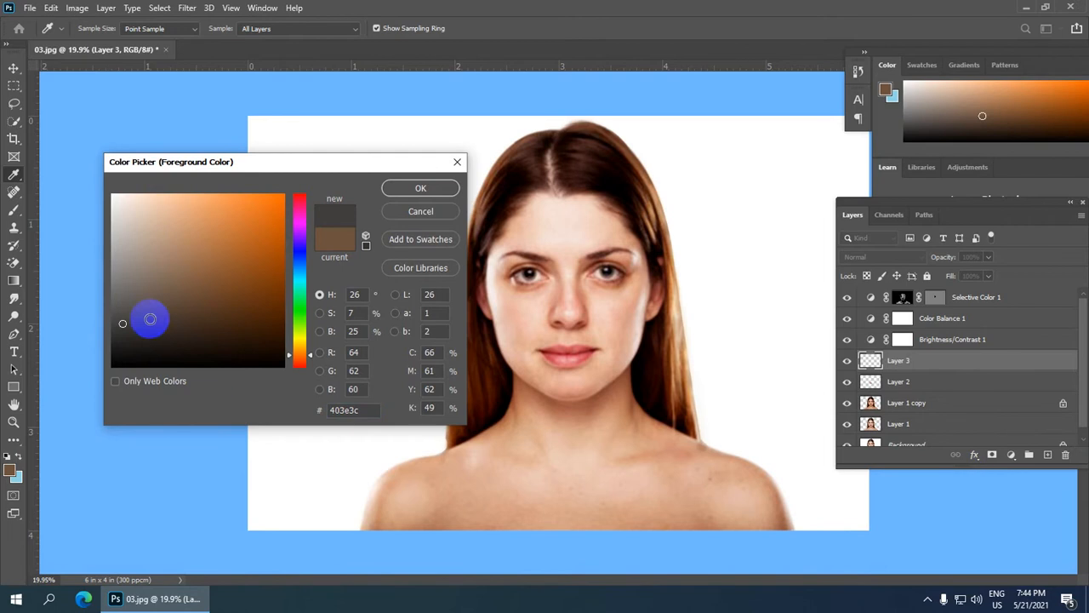
left_click_drag(122, 329, 109, 367)
left_click(409, 186)
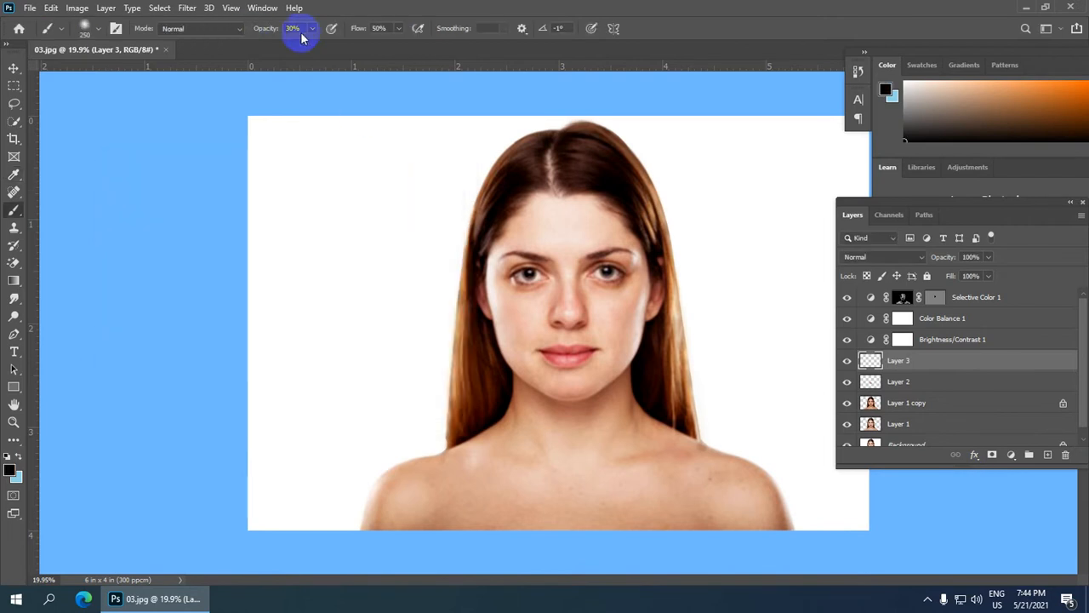
- Paint black shadow along the upper lid of the eye on the portrait's left side with a 30-pixel brush at 30% opacity
scroll(525, 263, "up", 7)
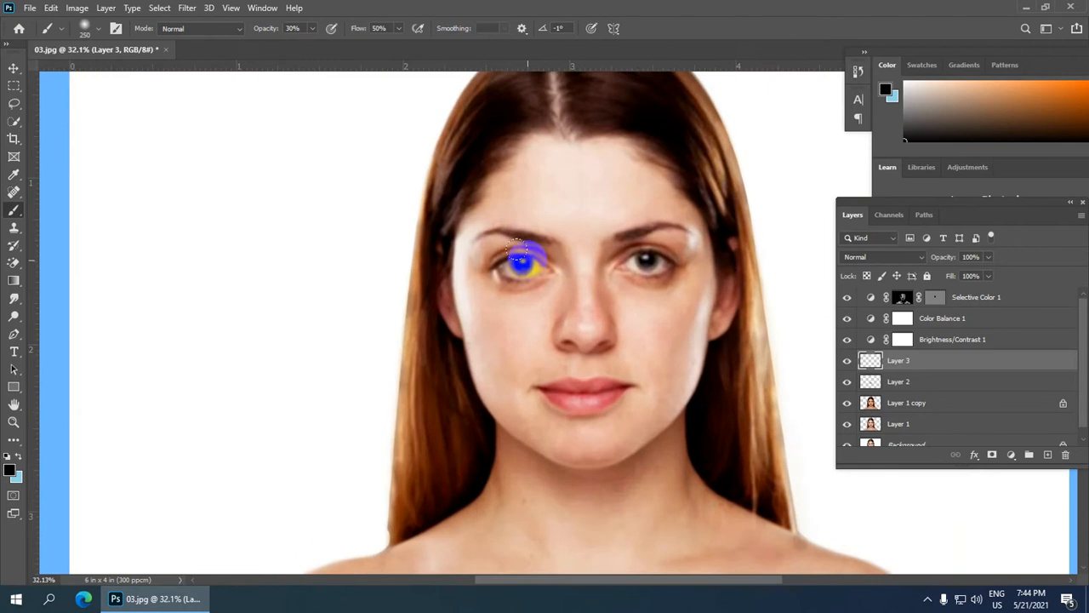
scroll(482, 235, "up", 2)
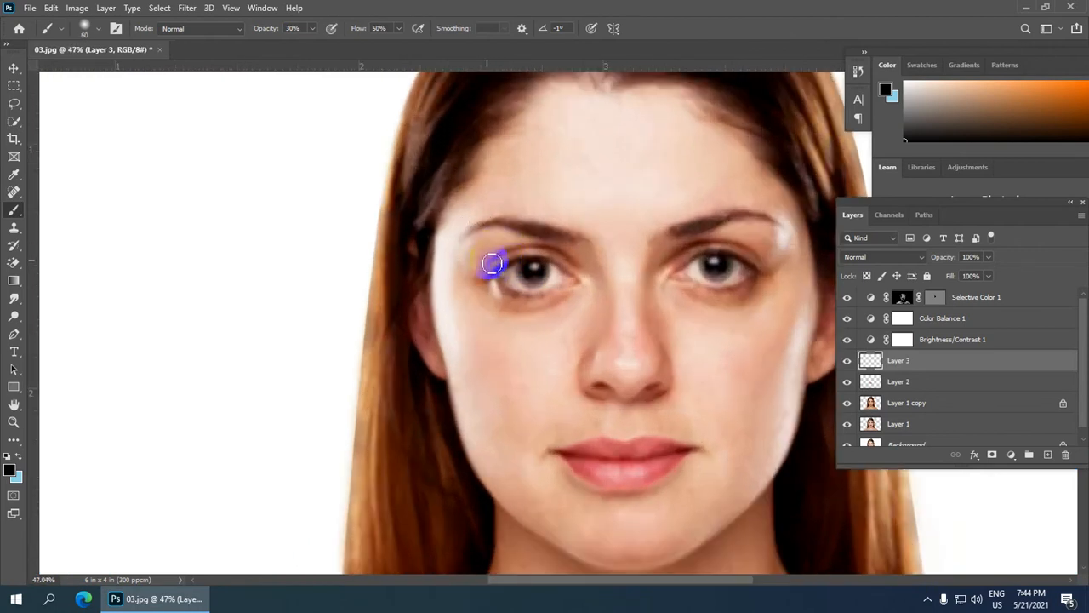
scroll(499, 266, "up", 2)
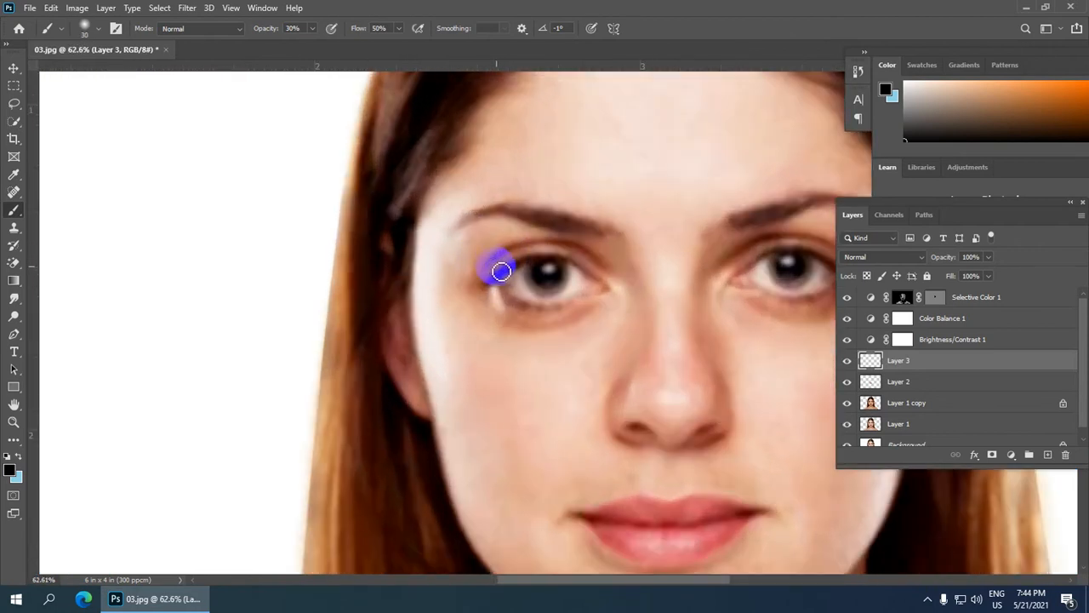
scroll(500, 271, "up", 1)
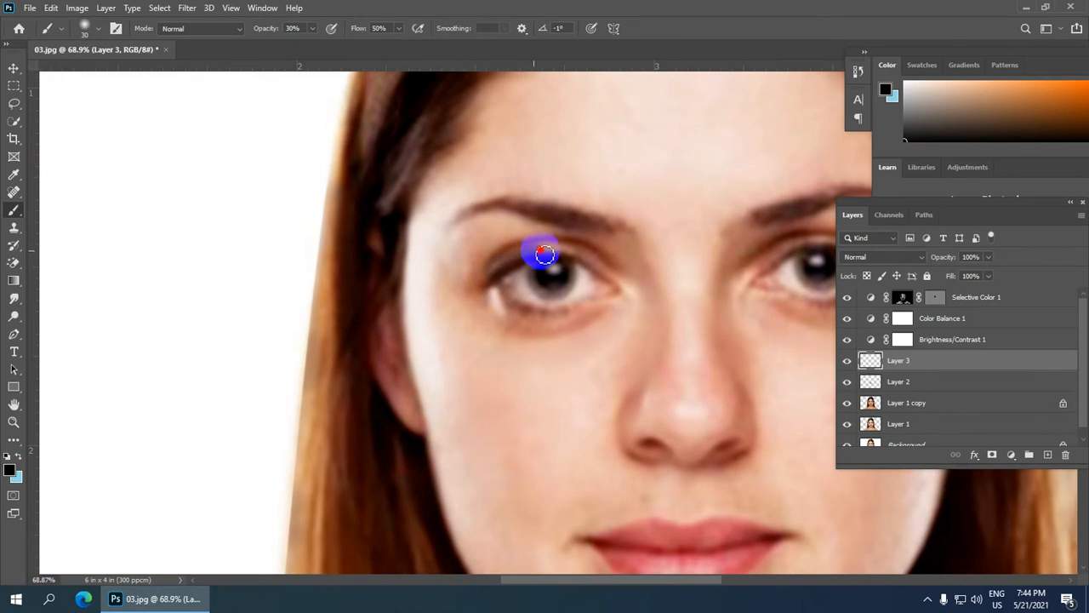
mouse_move(545, 254)
left_mouse_down()
mouse_move(574, 247)
mouse_move(613, 278)
mouse_move(520, 252)
mouse_move(493, 273)
mouse_move(506, 258)
mouse_move(564, 245)
mouse_move(624, 275)
left_mouse_up()
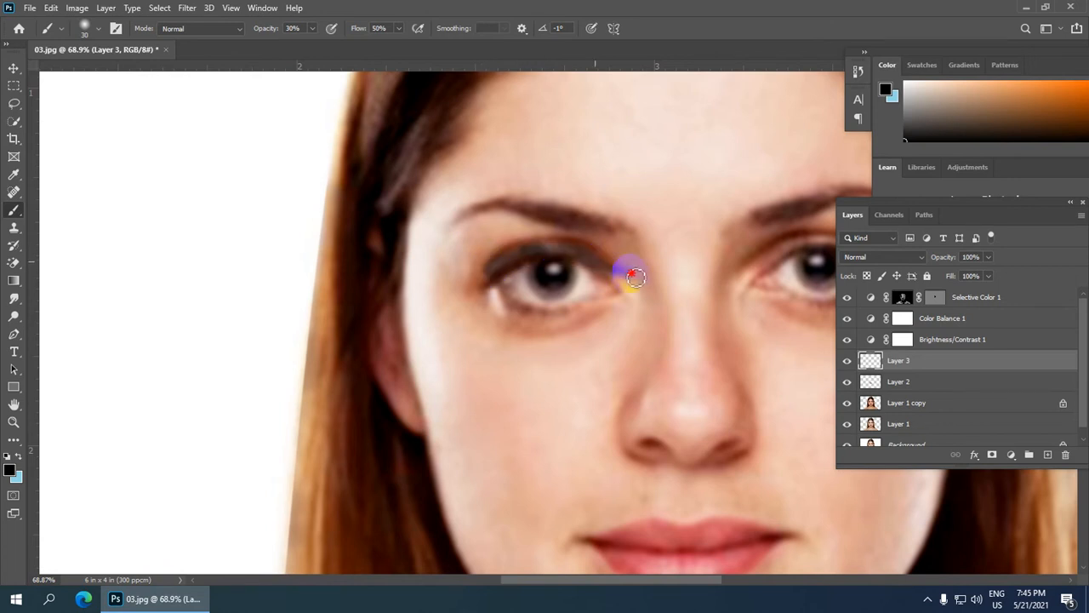
scroll(671, 185, "down", 2)
scroll(583, 173, "down", 1)
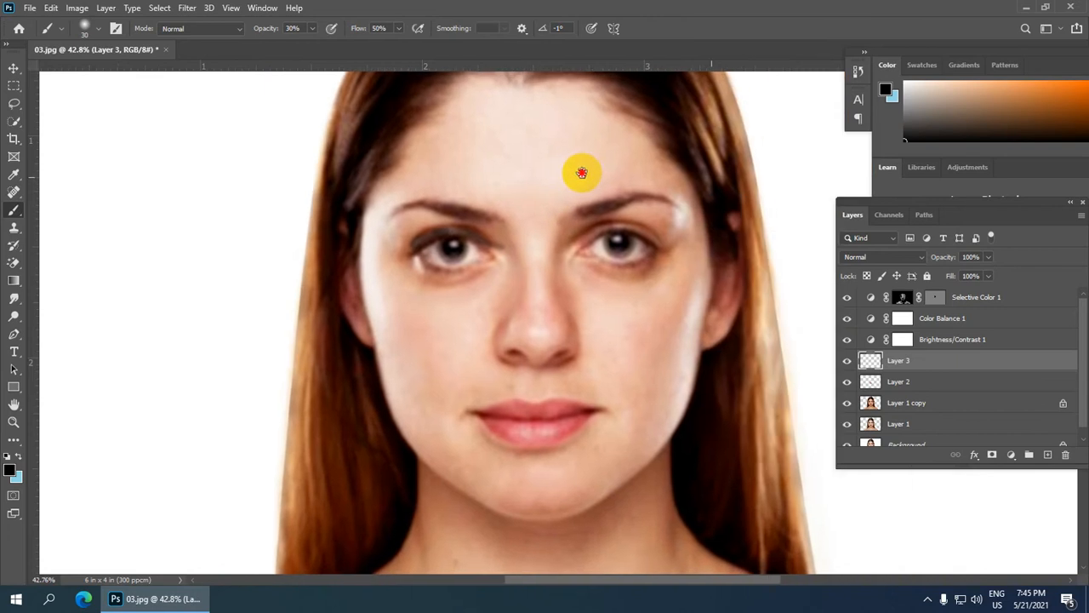
- Paint matching black shadow on the upper lid of the other eye and compare both eyes across the portrait
scroll(570, 247, "up", 2)
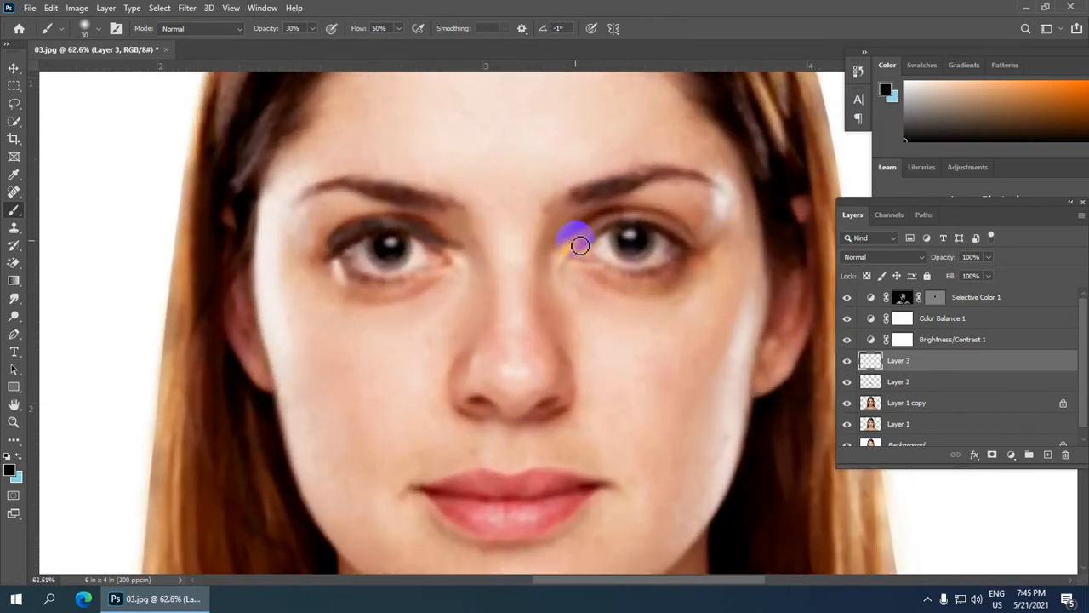
mouse_move(585, 240)
left_mouse_down()
mouse_move(662, 221)
mouse_move(698, 250)
mouse_move(604, 224)
mouse_move(558, 233)
mouse_move(586, 233)
left_mouse_up()
scroll(557, 235, "down", 4)
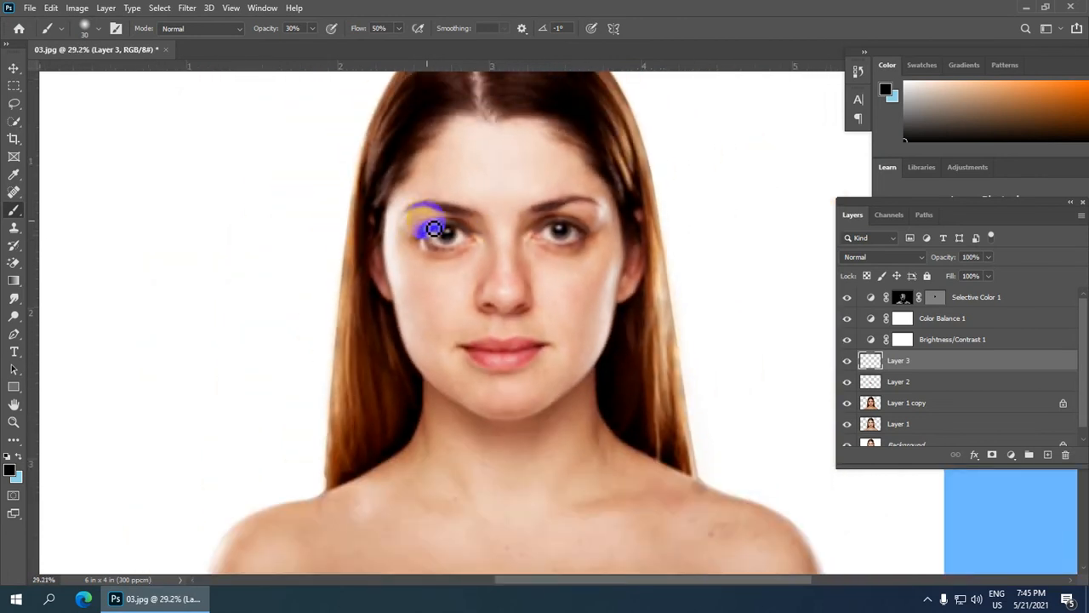
scroll(433, 228, "down", 2)
scroll(467, 112, "up", 1)
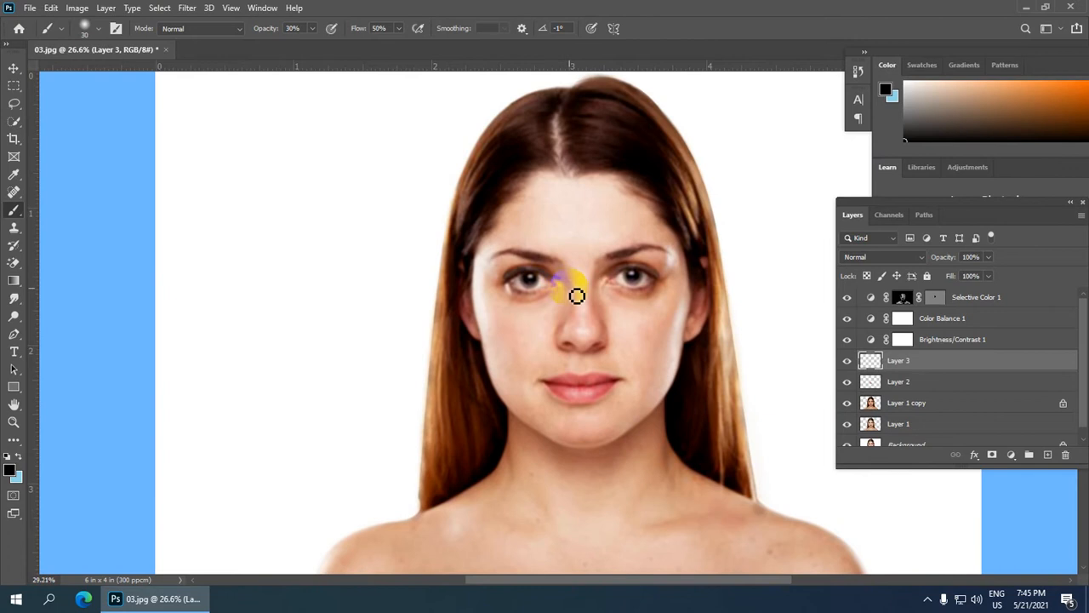
scroll(566, 287, "up", 2)
scroll(553, 278, "down", 2)
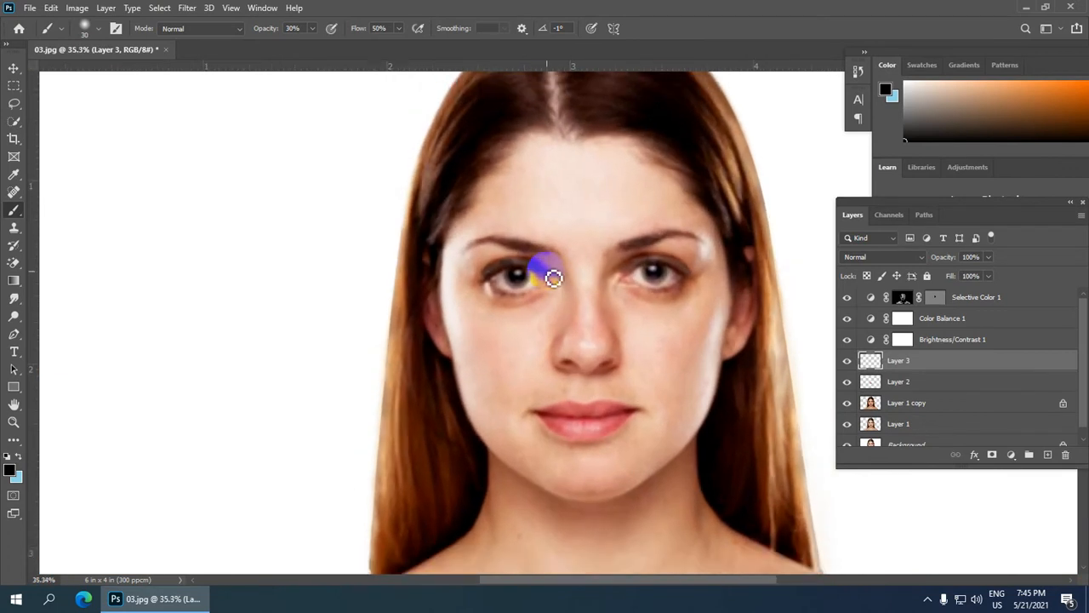
- Soften the painted eye shadow on Layer 3 with a Gaussian Blur of 15 pixels radius
left_click(188, 9)
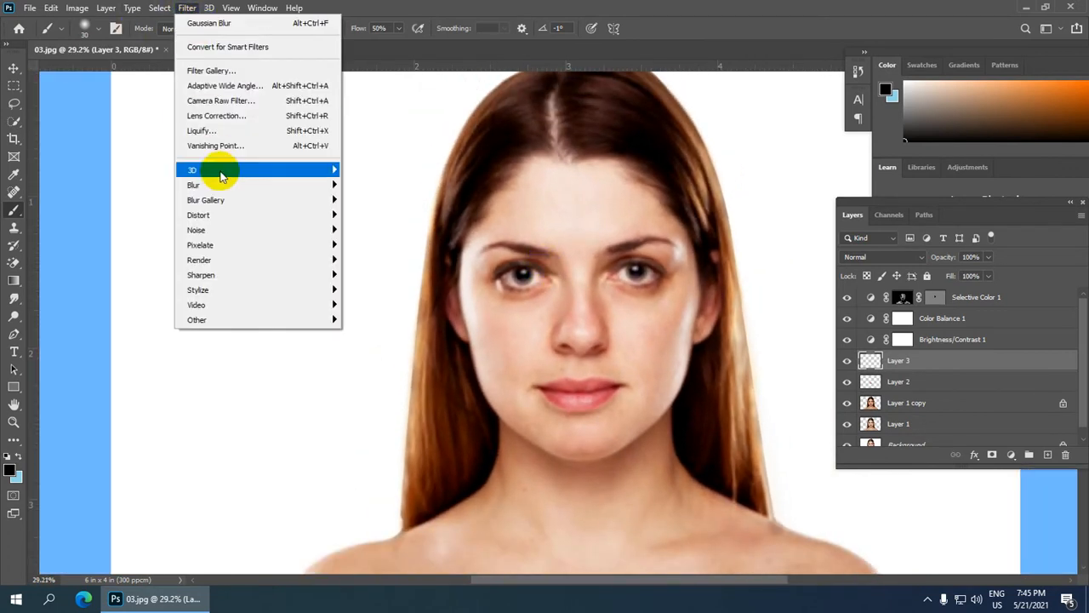
mouse_move(247, 189)
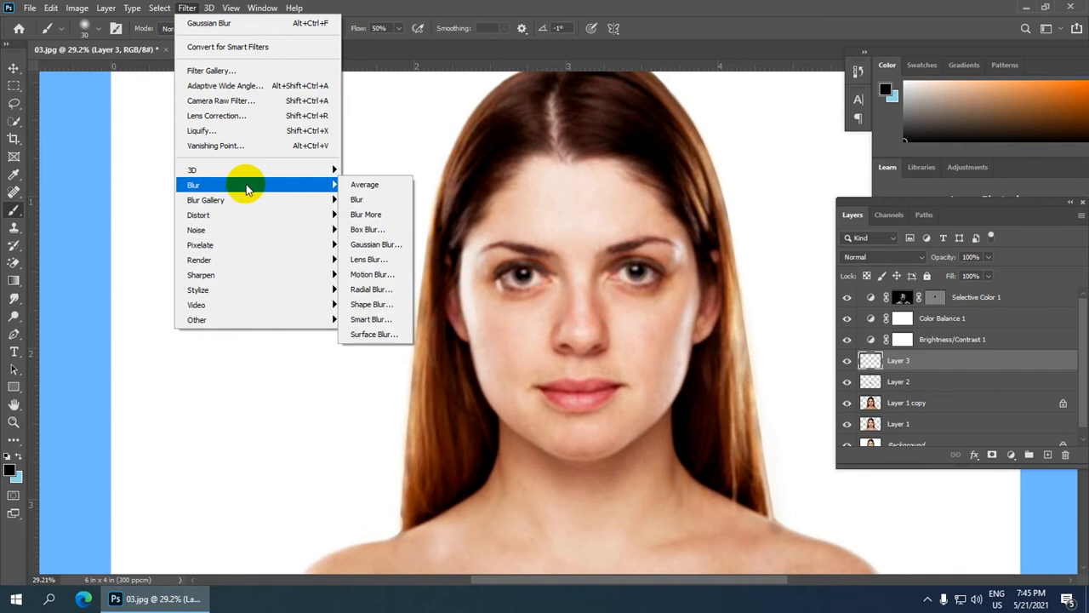
left_click(374, 245)
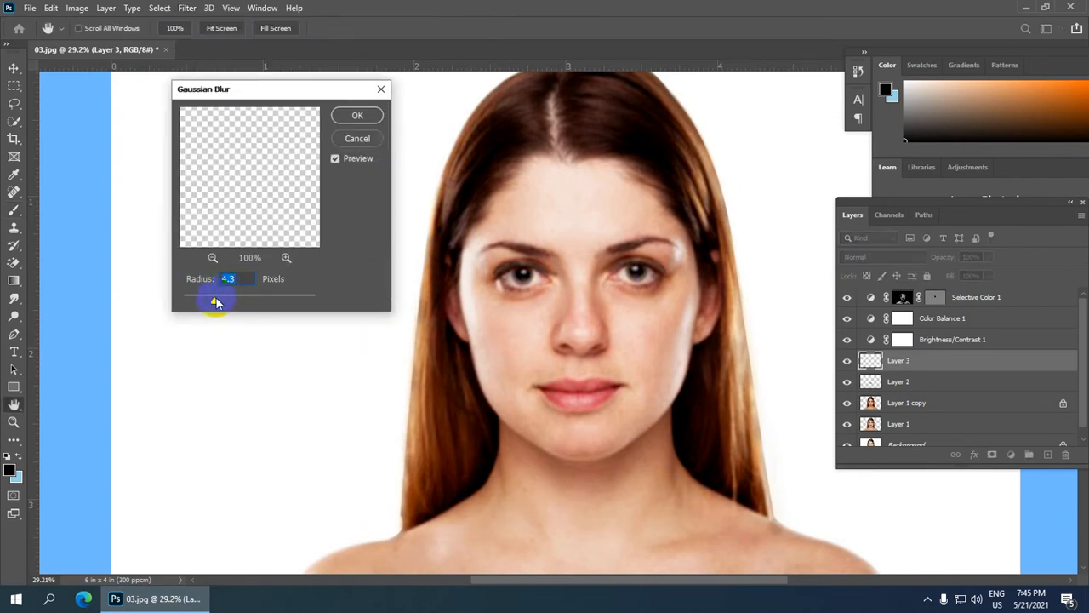
left_click_drag(215, 299, 235, 302)
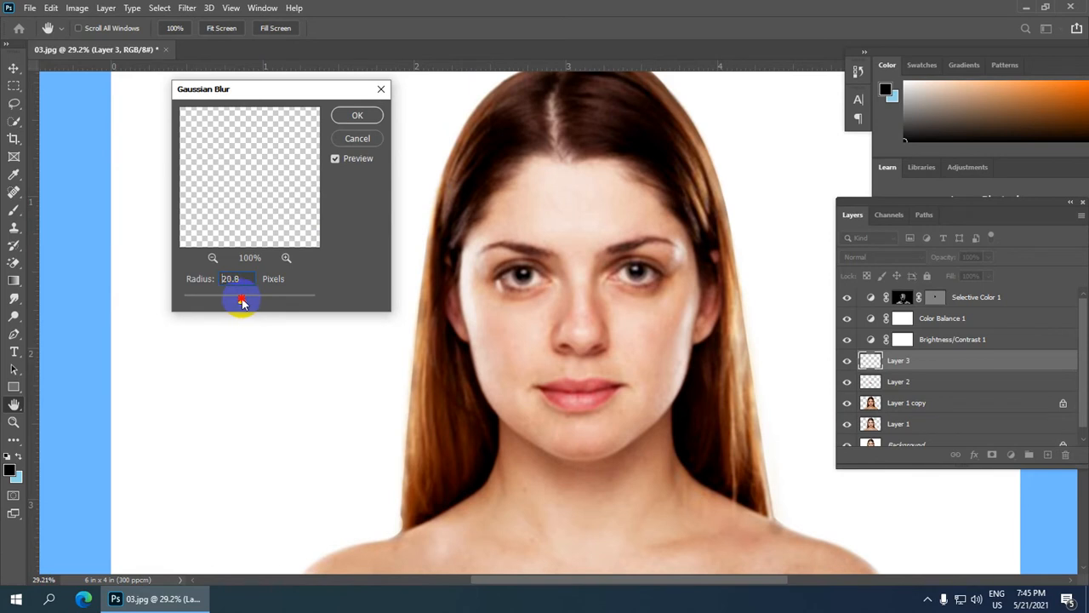
double_click(228, 279)
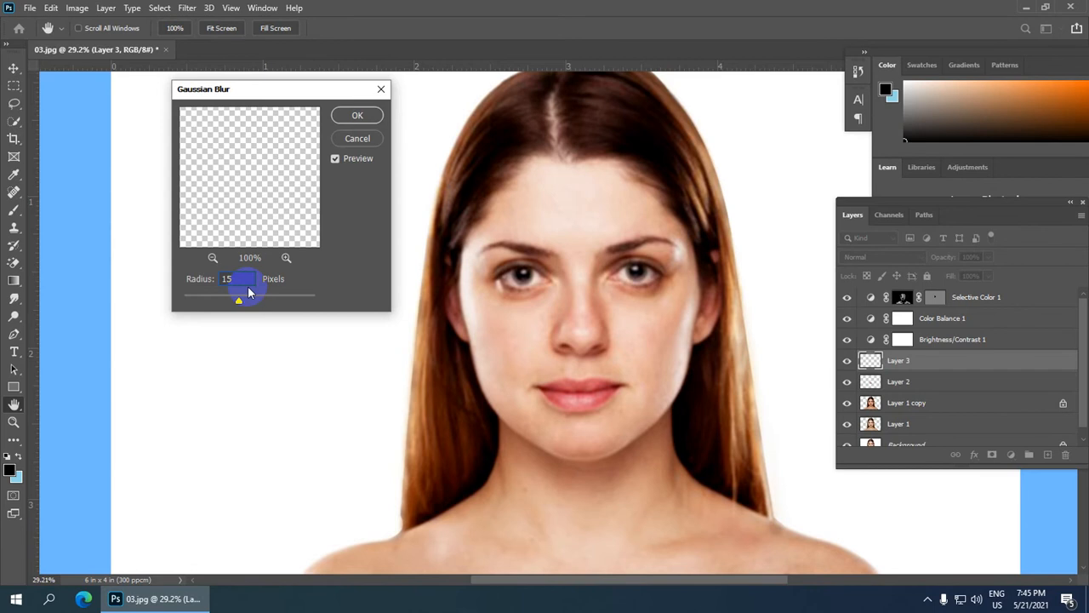
left_click(361, 116)
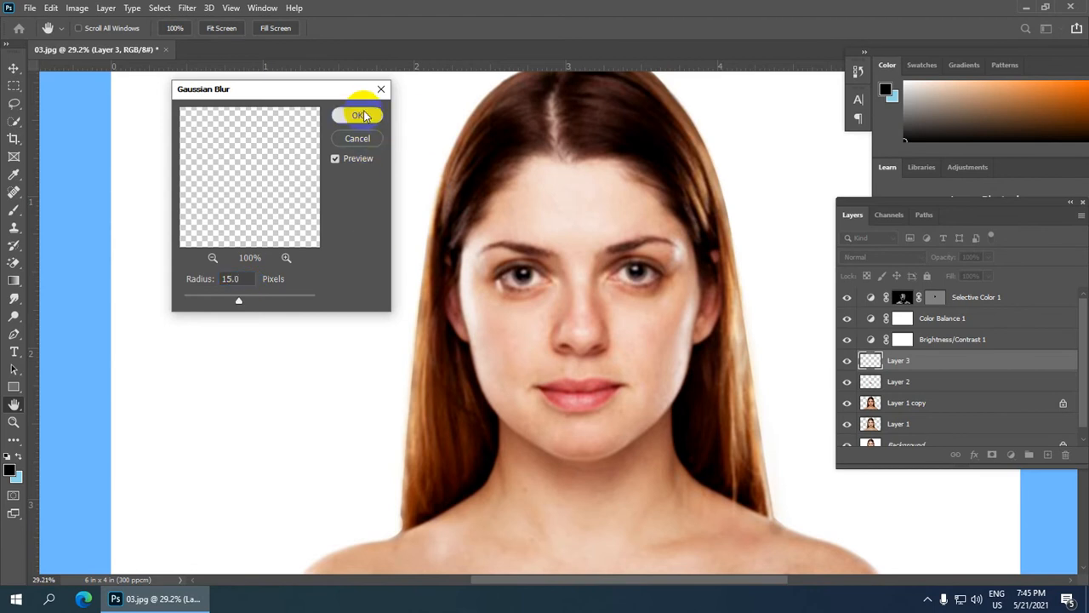
scroll(534, 229, "down", 3)
scroll(615, 342, "down", 2)
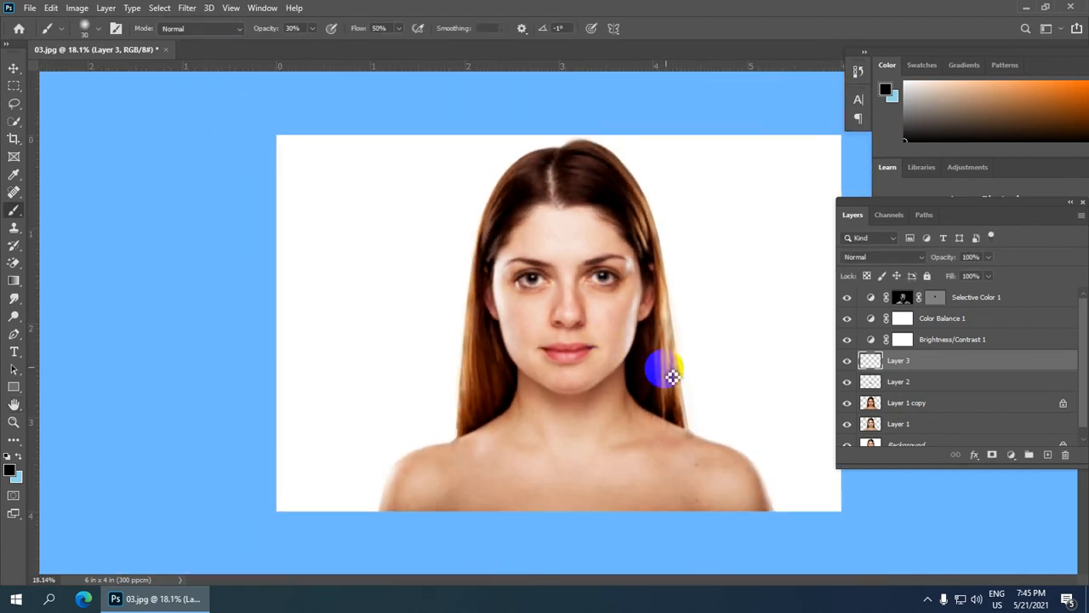
- Darken both eyebrows on Layer 1 copy using the Burn Tool with a 45-pixel brush, Midtones range and 50% exposure
scroll(567, 226, "up", 5)
left_click_drag(618, 205, 520, 244)
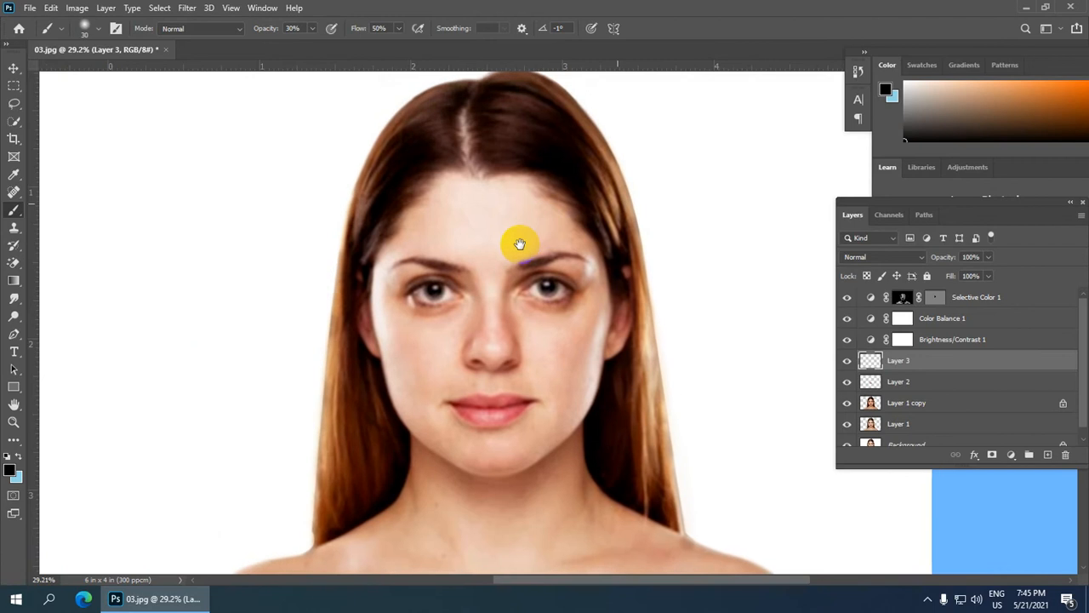
scroll(519, 244, "up", 1)
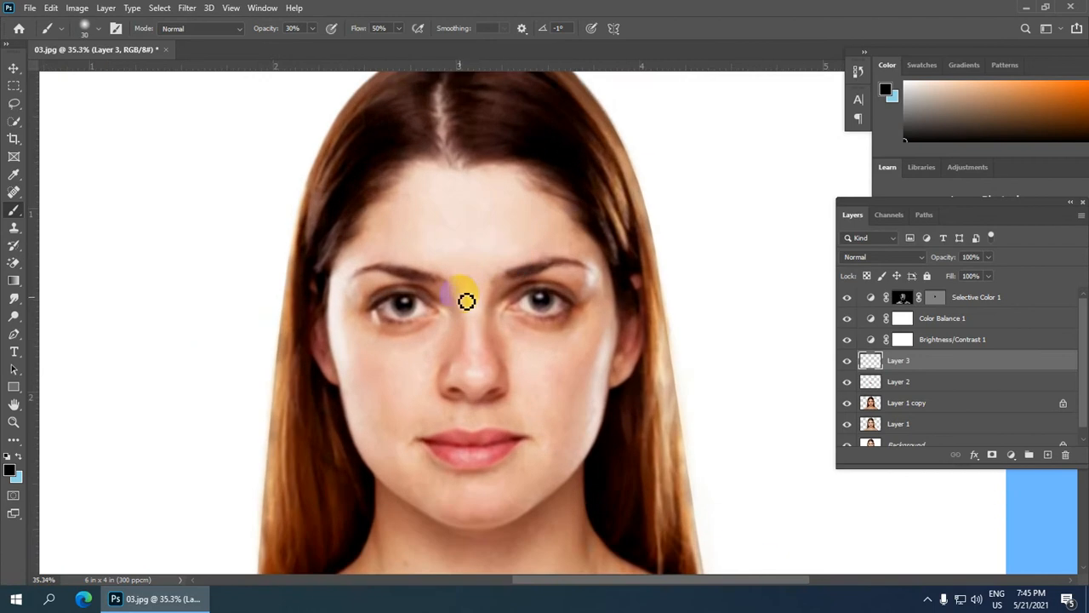
right_click(16, 315)
left_click(85, 332)
scroll(419, 278, "up", 1)
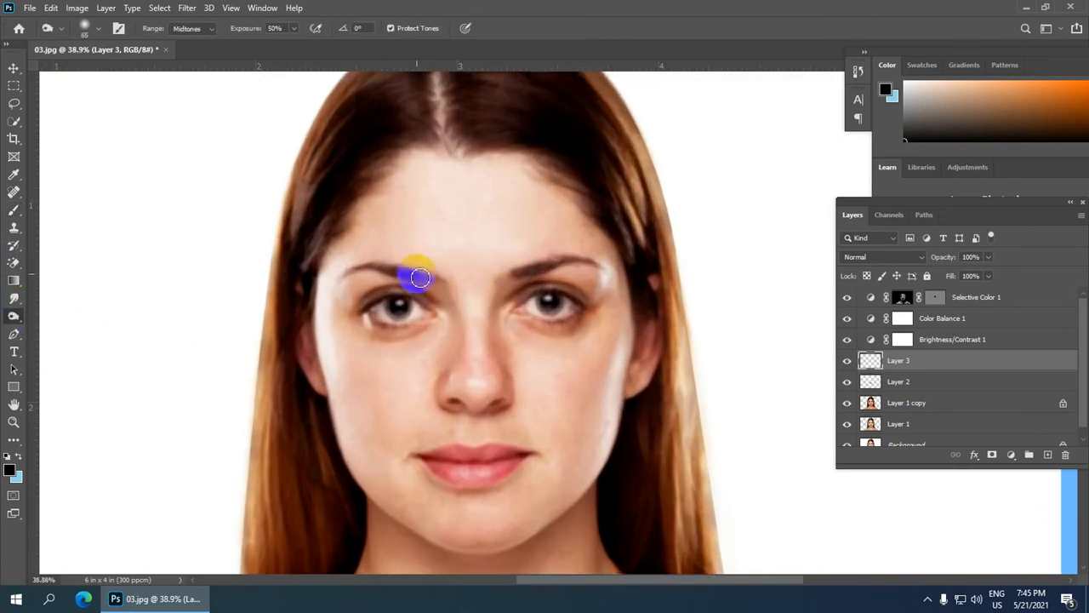
scroll(419, 278, "up", 1)
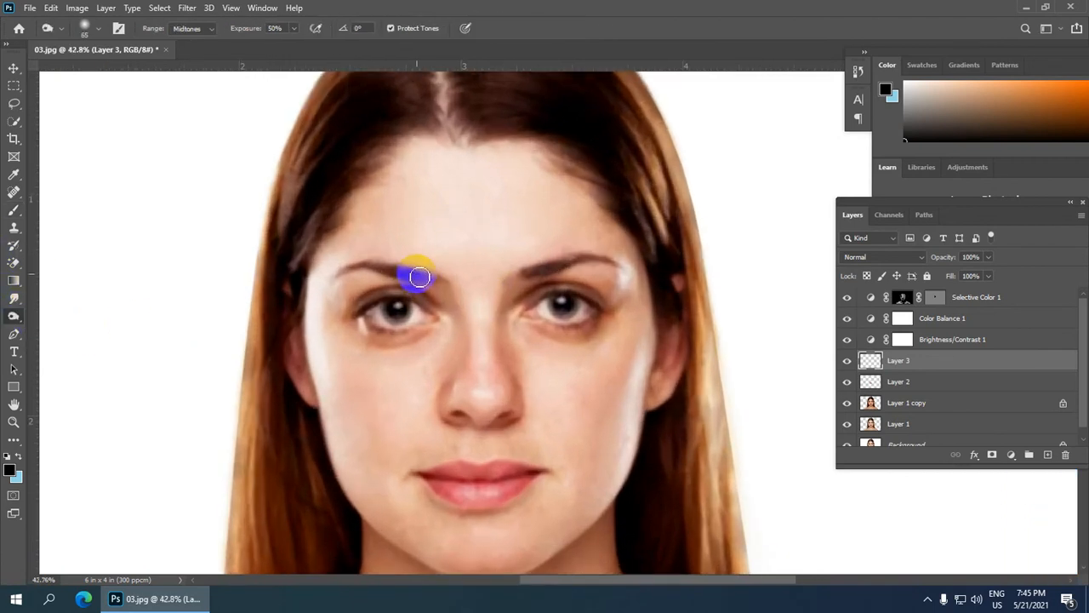
scroll(420, 282, "up", 1)
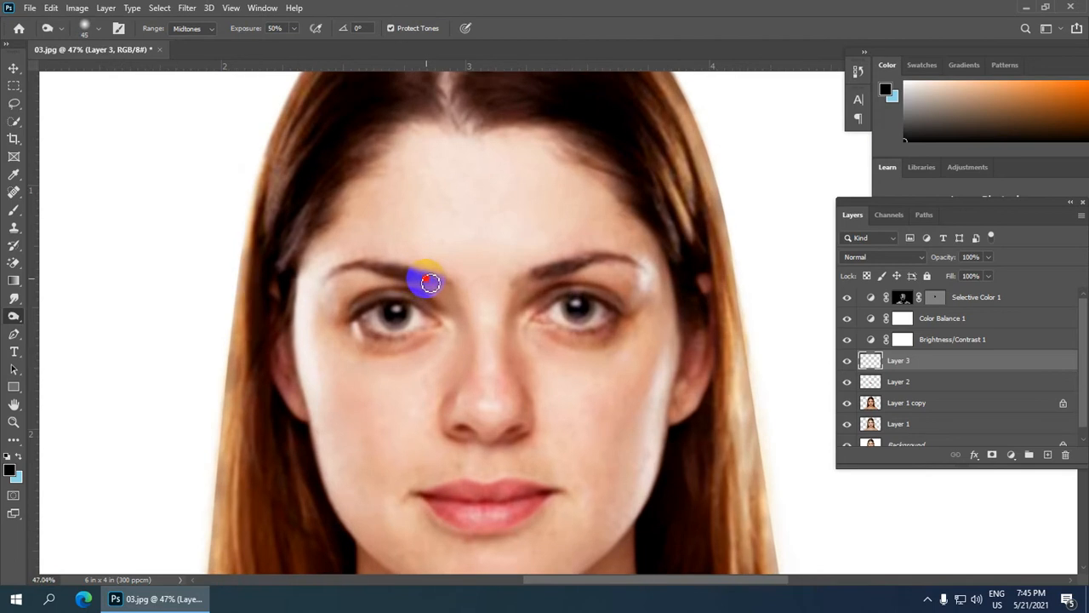
mouse_move(430, 283)
left_mouse_down()
mouse_move(345, 270)
mouse_move(438, 282)
mouse_move(461, 318)
mouse_move(430, 282)
mouse_move(335, 272)
left_mouse_up()
left_click(918, 409)
mouse_move(622, 271)
left_mouse_down()
mouse_move(545, 274)
mouse_move(620, 258)
mouse_move(642, 270)
mouse_move(543, 278)
mouse_move(621, 261)
mouse_move(638, 265)
mouse_move(438, 281)
mouse_move(343, 262)
left_mouse_up()
scroll(601, 309, "down", 7)
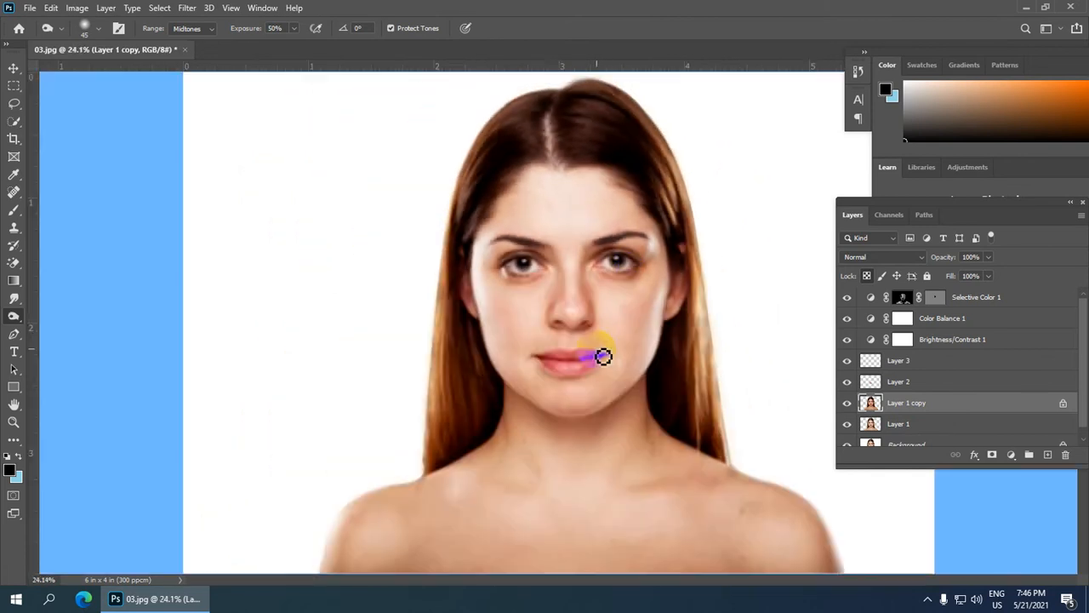
- Darken the irises of both eyes on Layer 1 copy with a smaller Burn Tool brush of 25 to 30 pixels
scroll(615, 250, "up", 11)
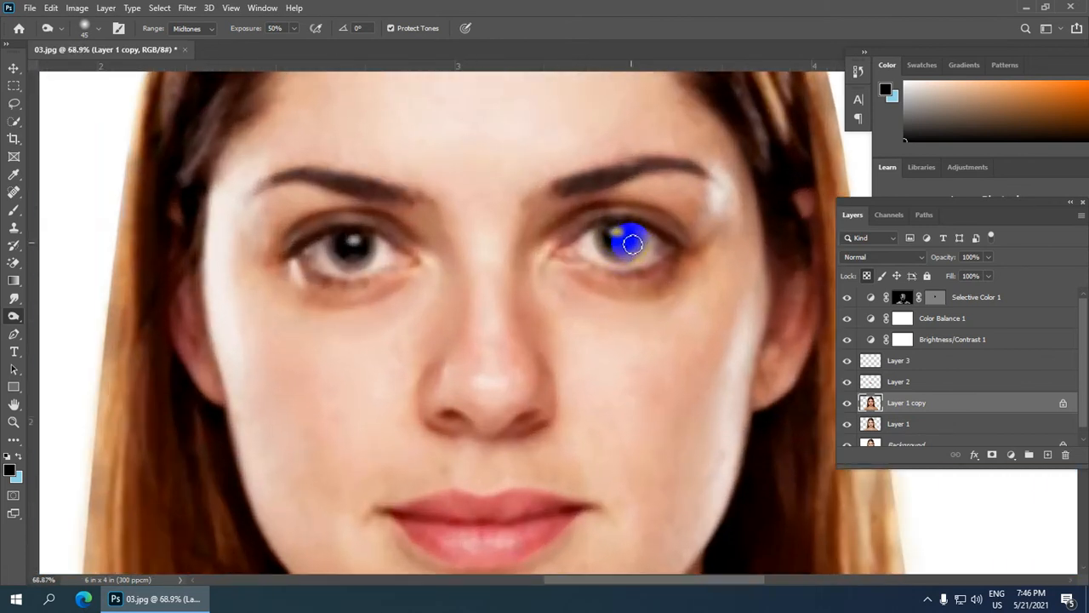
scroll(630, 244, "up", 1)
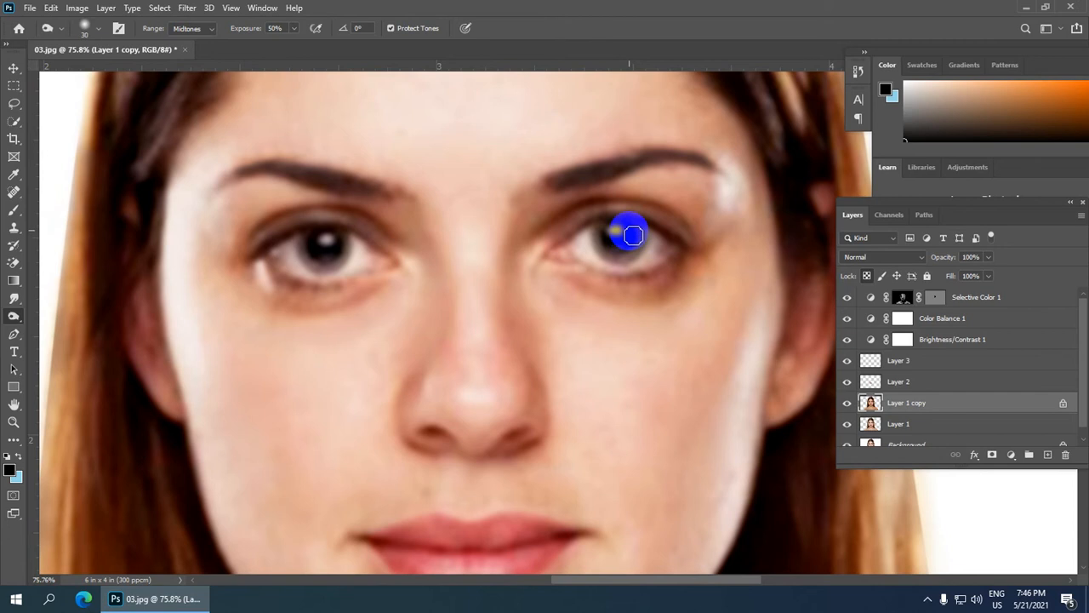
mouse_move(635, 231)
left_mouse_down()
mouse_move(610, 241)
mouse_move(628, 249)
left_mouse_up()
mouse_move(314, 239)
left_mouse_down()
mouse_move(336, 255)
mouse_move(316, 239)
mouse_move(350, 246)
left_mouse_up()
scroll(604, 247, "down", 12)
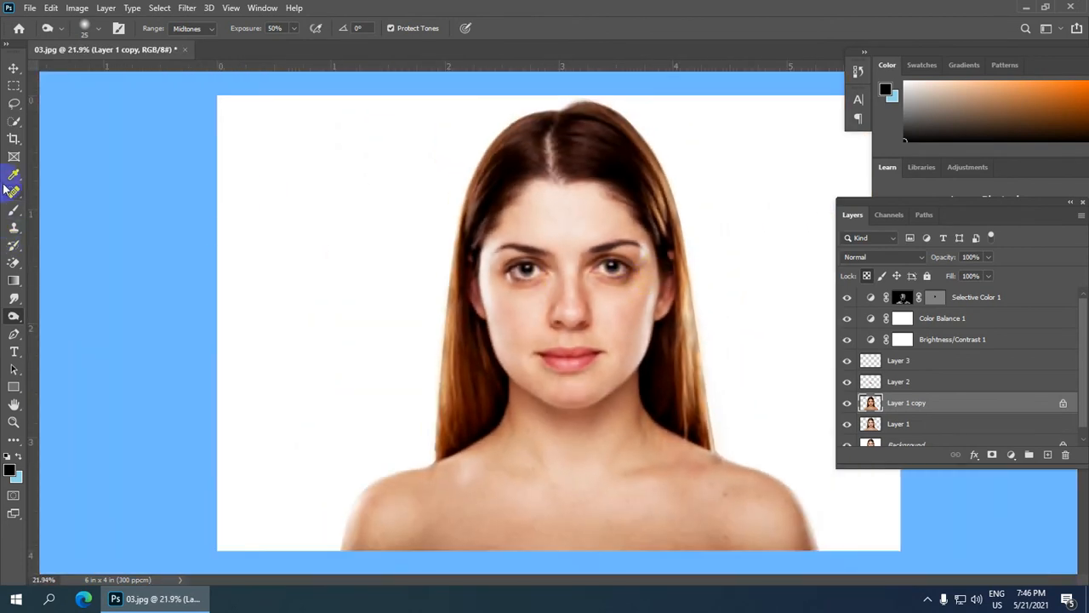
- Brighten the whites of both eyes on Layer 1 copy using the Dodge Tool with a small brush, Midtones range and 50% exposure
right_click(12, 317)
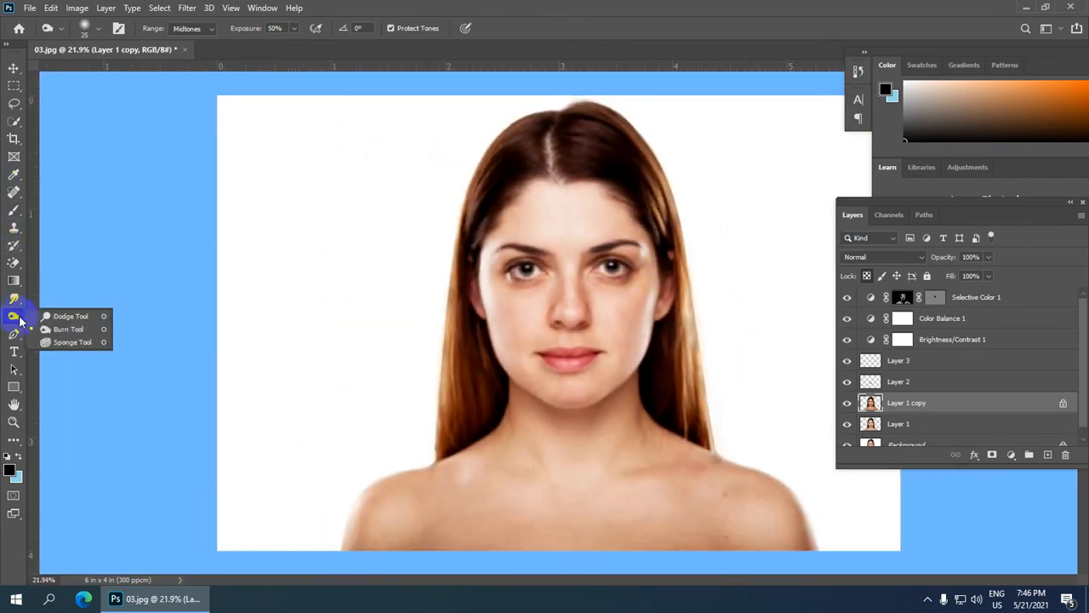
left_click(89, 317)
scroll(544, 255, "up", 5)
scroll(477, 247, "up", 5)
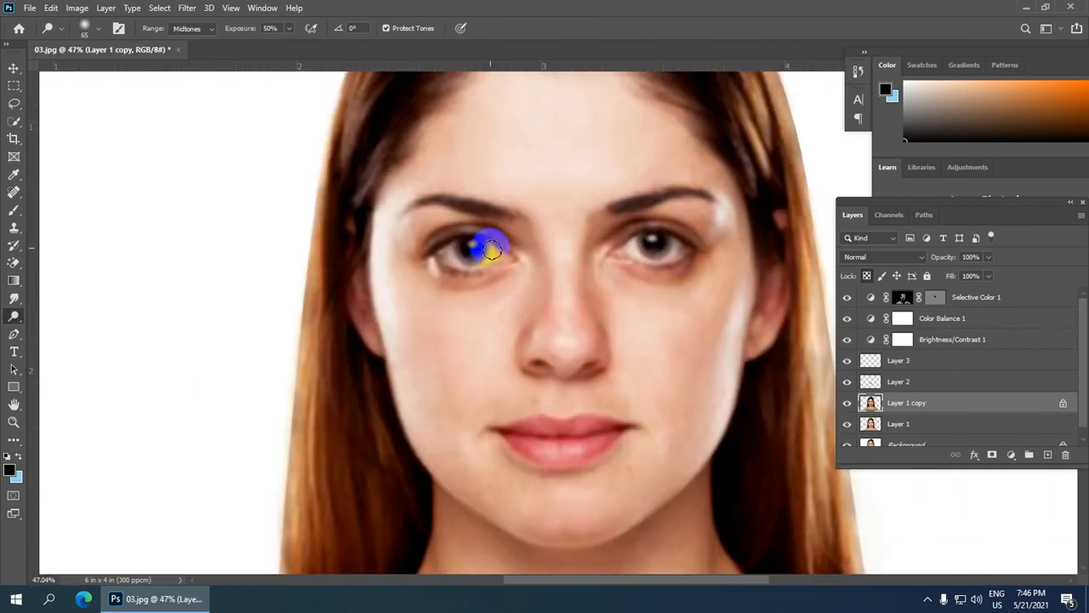
key("bracketleft")
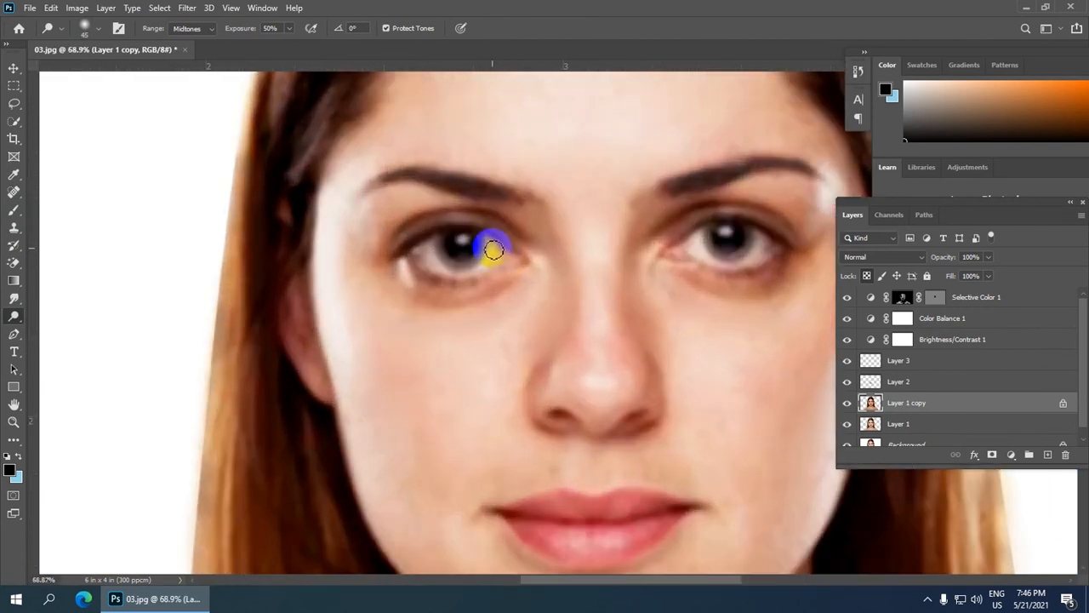
mouse_move(497, 249)
left_mouse_down()
mouse_move(473, 276)
mouse_move(422, 262)
mouse_move(434, 248)
mouse_move(426, 254)
mouse_move(452, 275)
mouse_move(501, 248)
left_mouse_up()
mouse_move(670, 159)
left_mouse_down()
mouse_move(523, 197)
mouse_move(483, 193)
left_mouse_up()
mouse_move(503, 251)
left_mouse_down()
mouse_move(511, 277)
mouse_move(502, 281)
mouse_move(532, 297)
mouse_move(568, 293)
mouse_move(572, 280)
mouse_move(542, 289)
mouse_move(572, 282)
mouse_move(553, 287)
left_mouse_up()
scroll(561, 200, "down", 15)
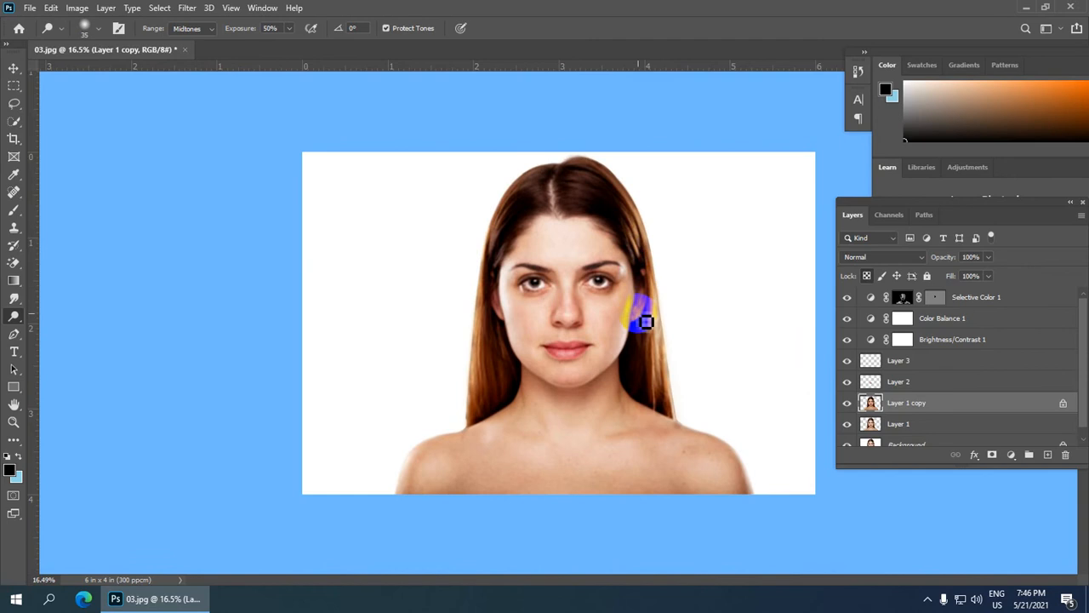
scroll(646, 302, "down", 2)
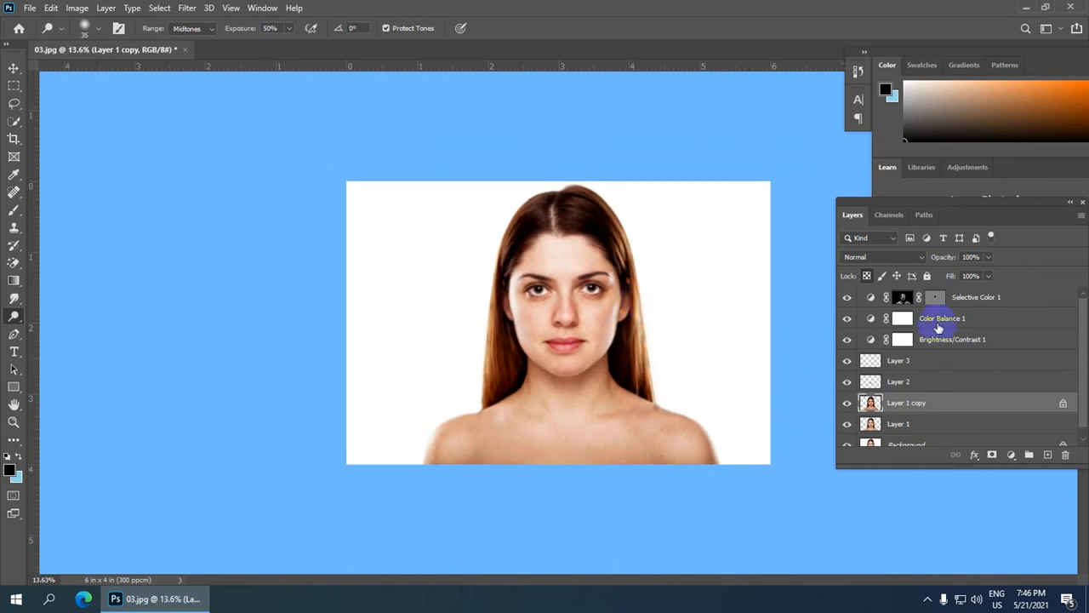
- Merge Layer 3, Layer 2 and Layer 1 copy into a single retouched portrait layer
left_click(890, 364, "ctrl")
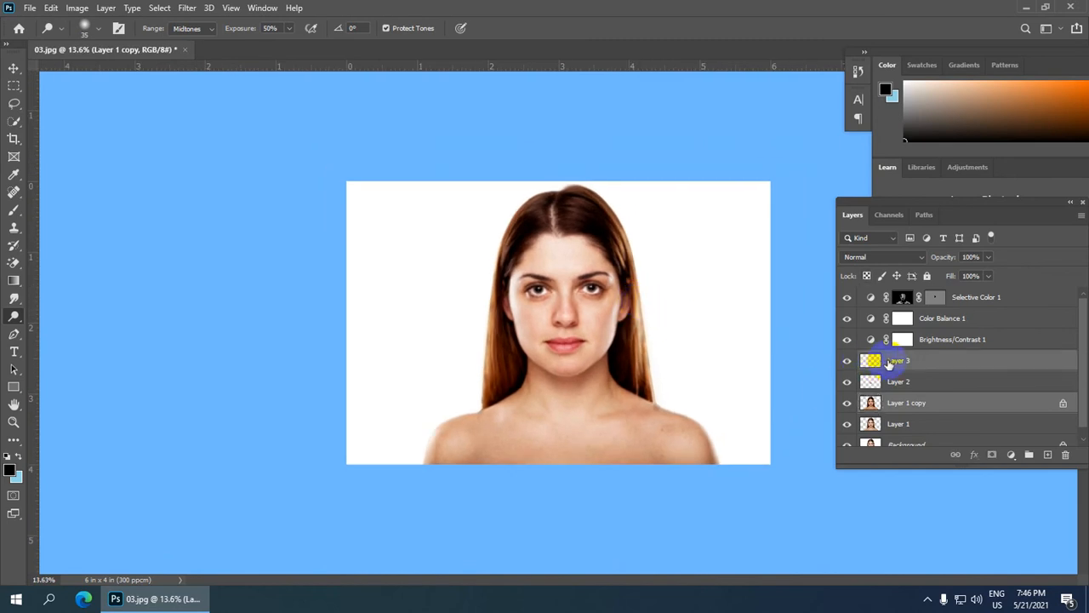
left_click(891, 383, "ctrl")
key("ctrl+e")
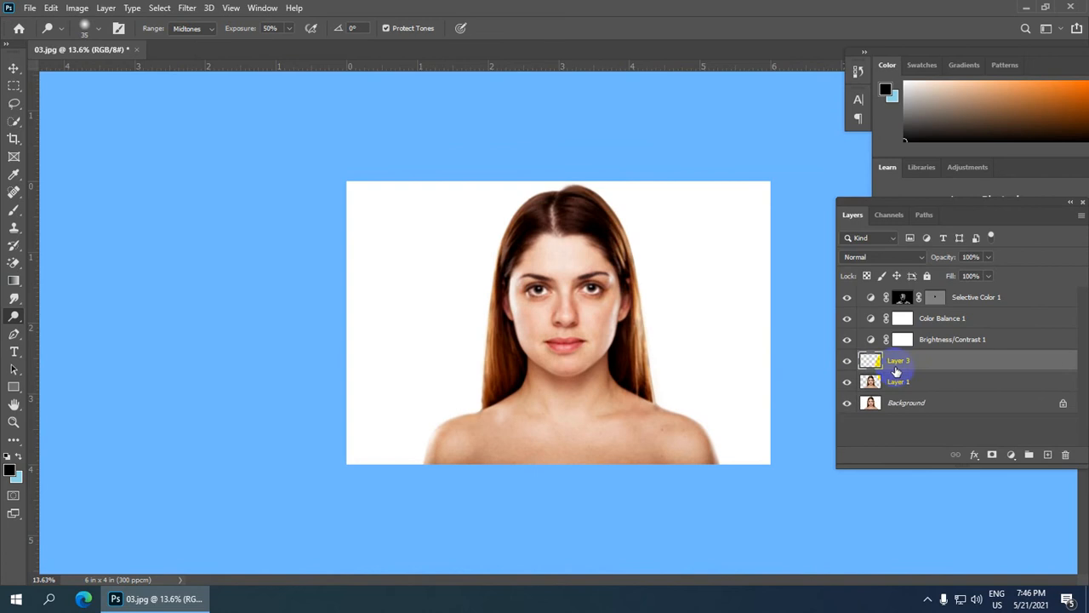
- Compare the portrait before and after retouching by toggling the merged Layer 3's visibility, and examine the face
left_click(848, 361)
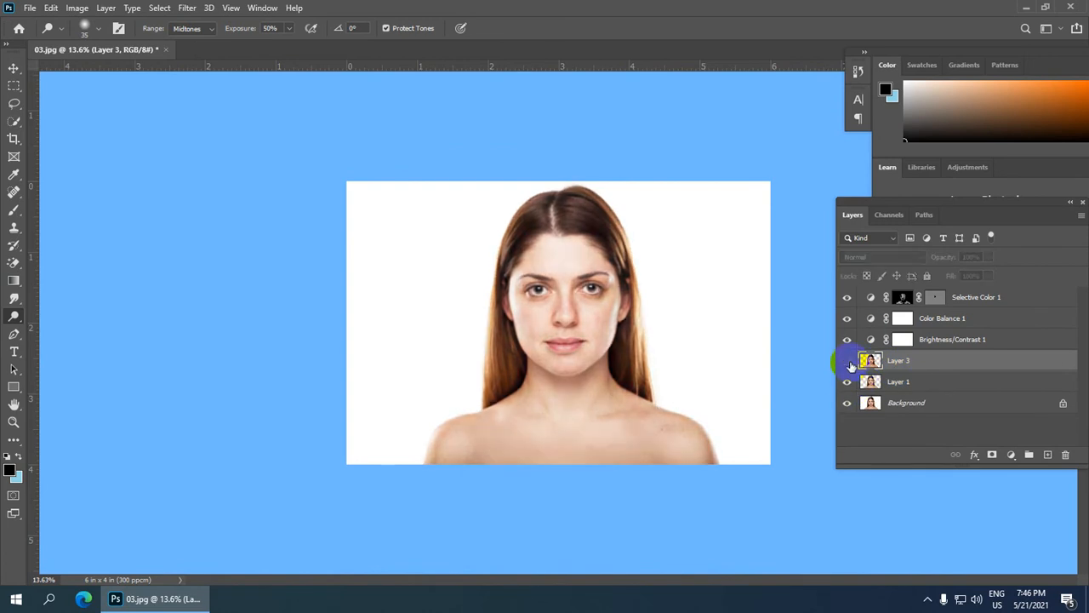
left_click(848, 361)
left_click(848, 362)
left_click(848, 362)
left_click(847, 361)
left_click(847, 362)
left_click(847, 362)
left_click(847, 361)
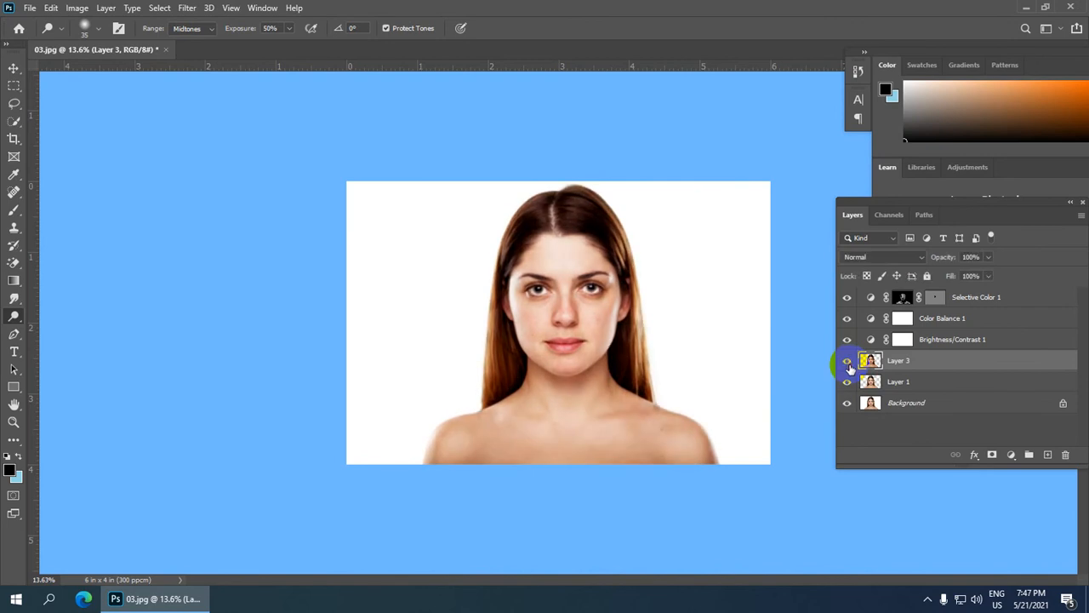
left_click(848, 364)
left_click(848, 364)
left_click(848, 364)
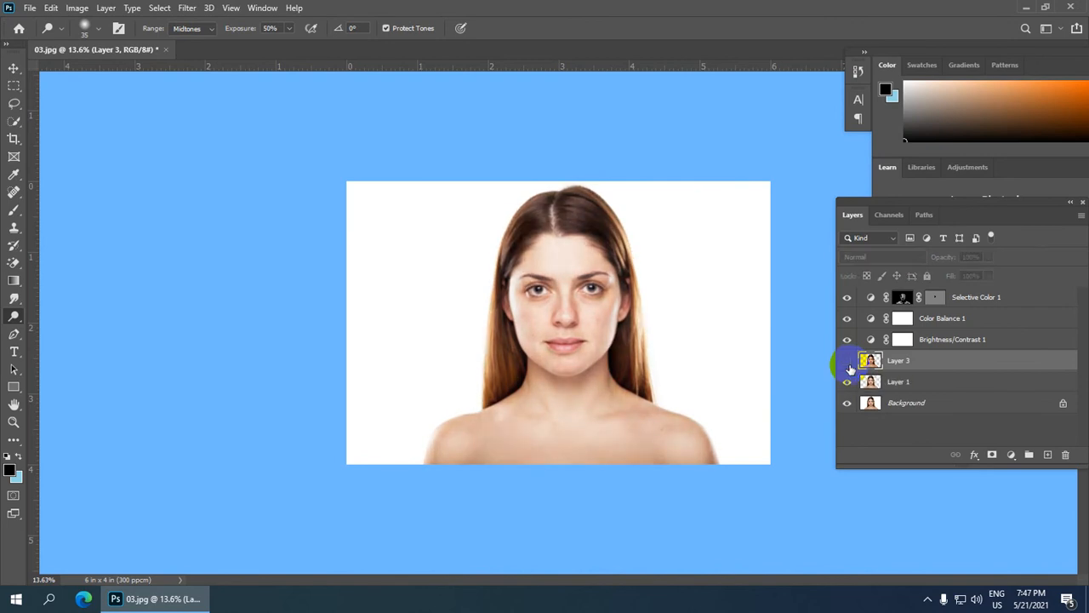
left_click(848, 364)
scroll(556, 323, "up", 6)
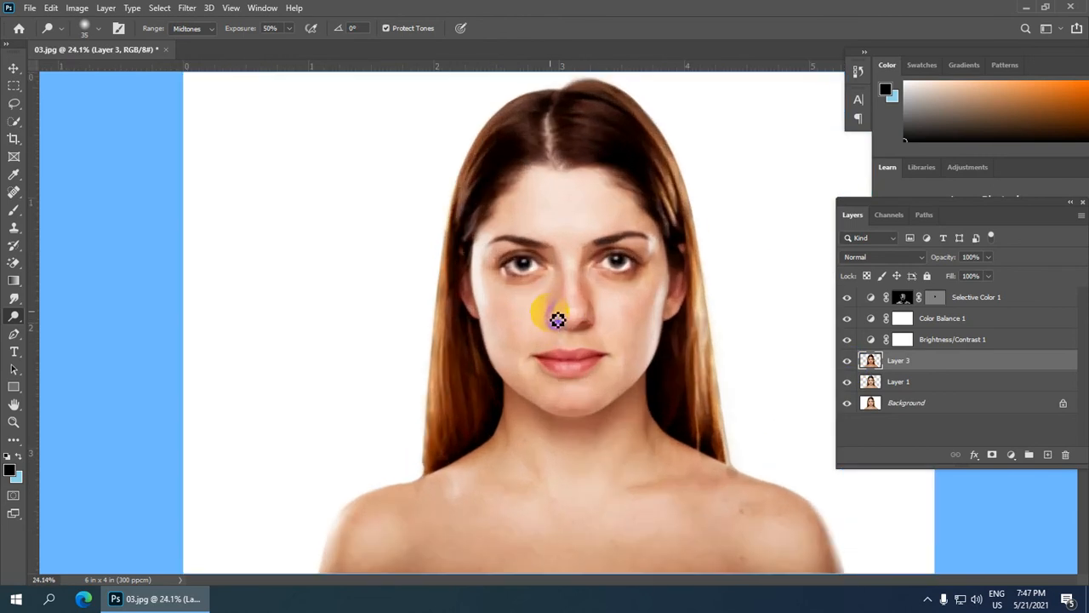
scroll(558, 317, "down", 4)
scroll(357, 98, "up", 3)
scroll(455, 250, "down", 3)
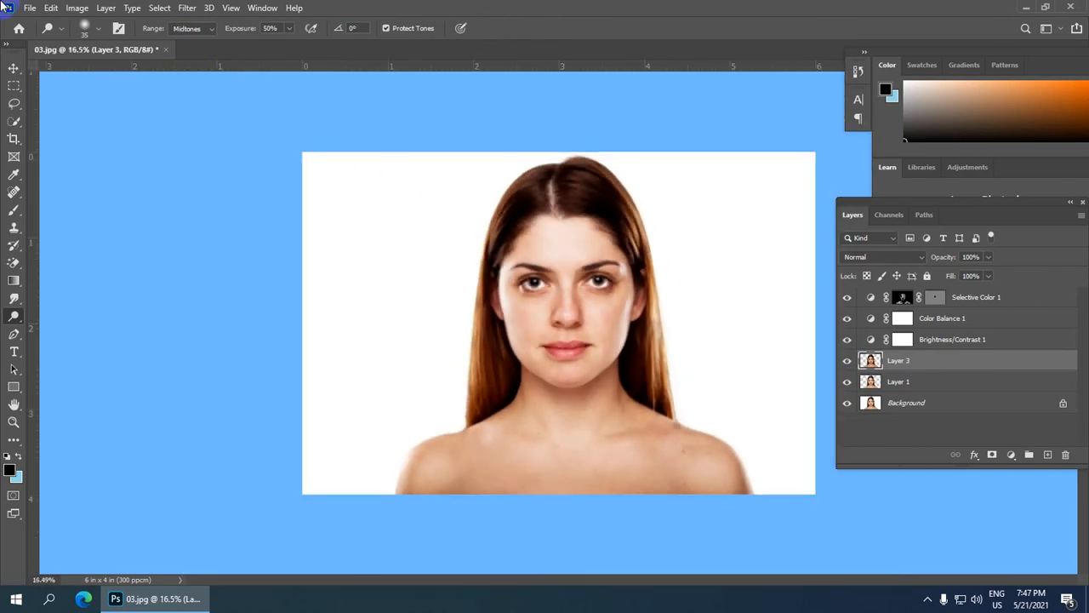
- Save the portrait on the computer's Desktop as a JPEG named Advance Color, with maximum quality 12 and progressive format
left_click(30, 8)
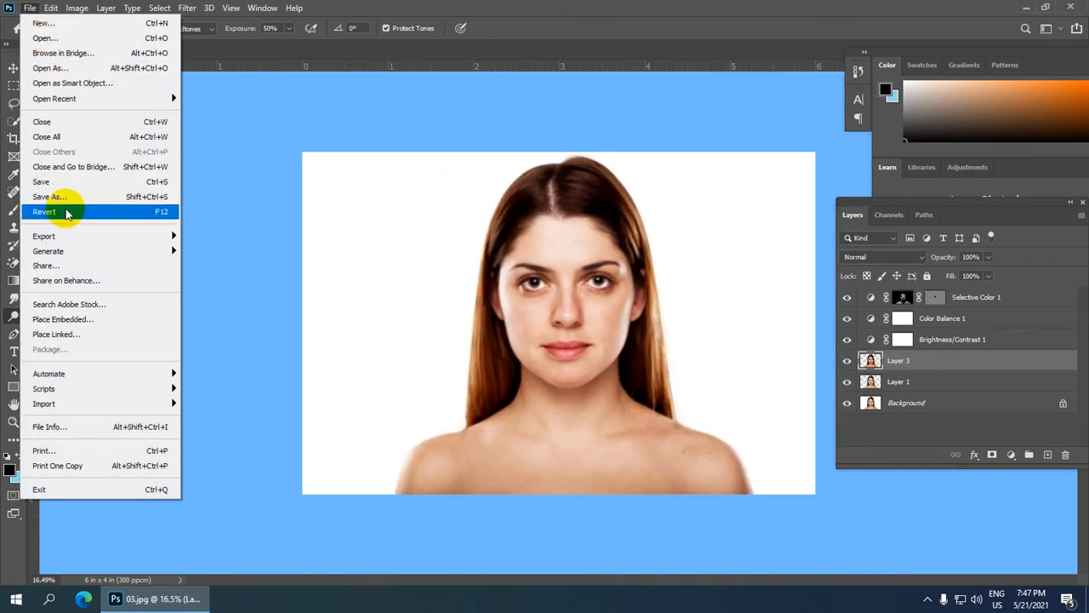
left_click(76, 201)
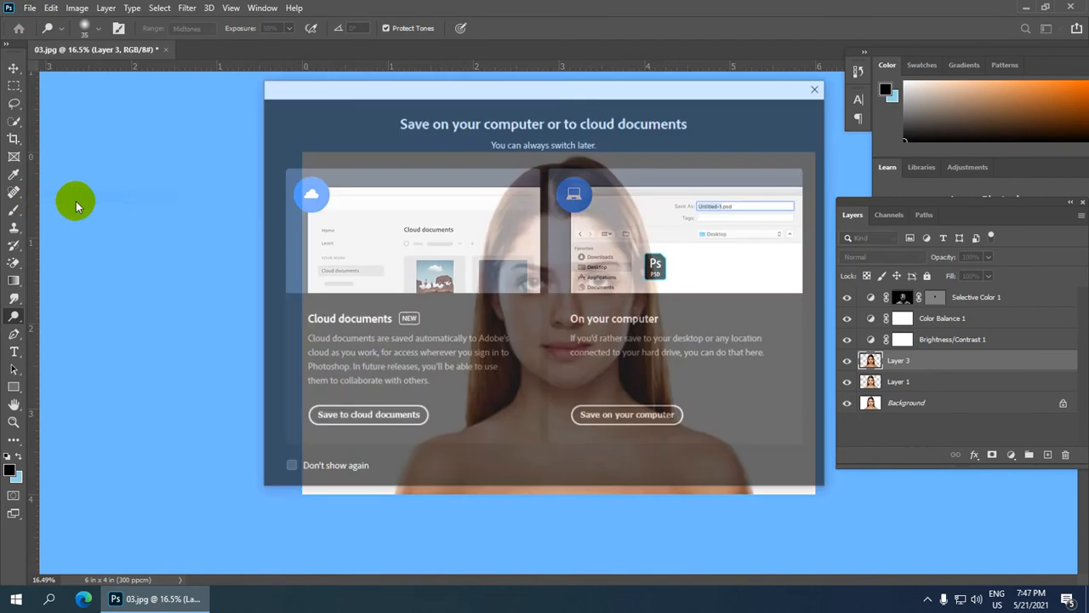
left_click(644, 417)
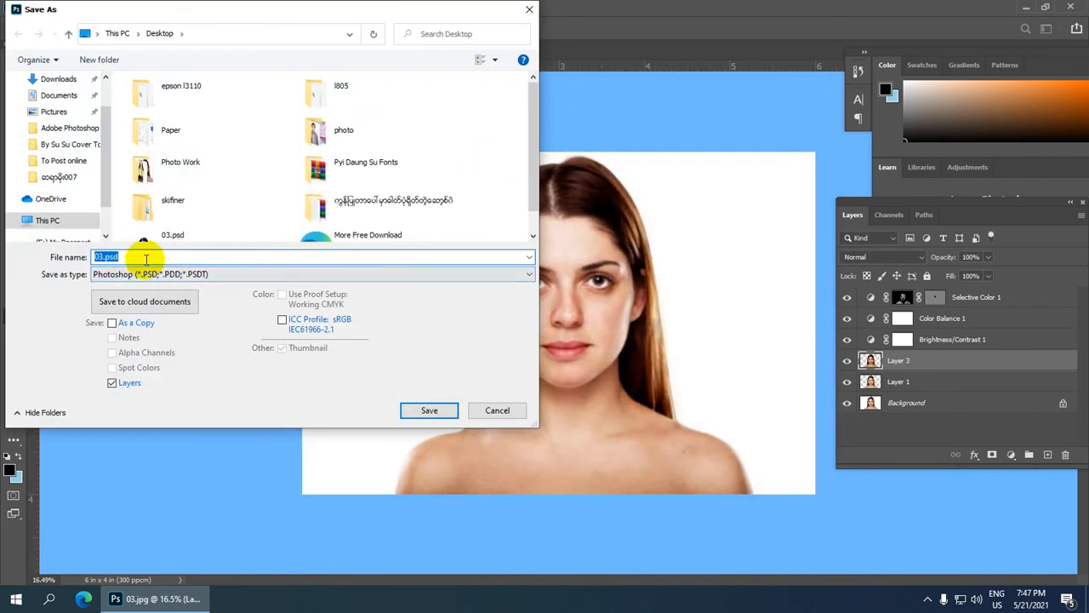
type("A")
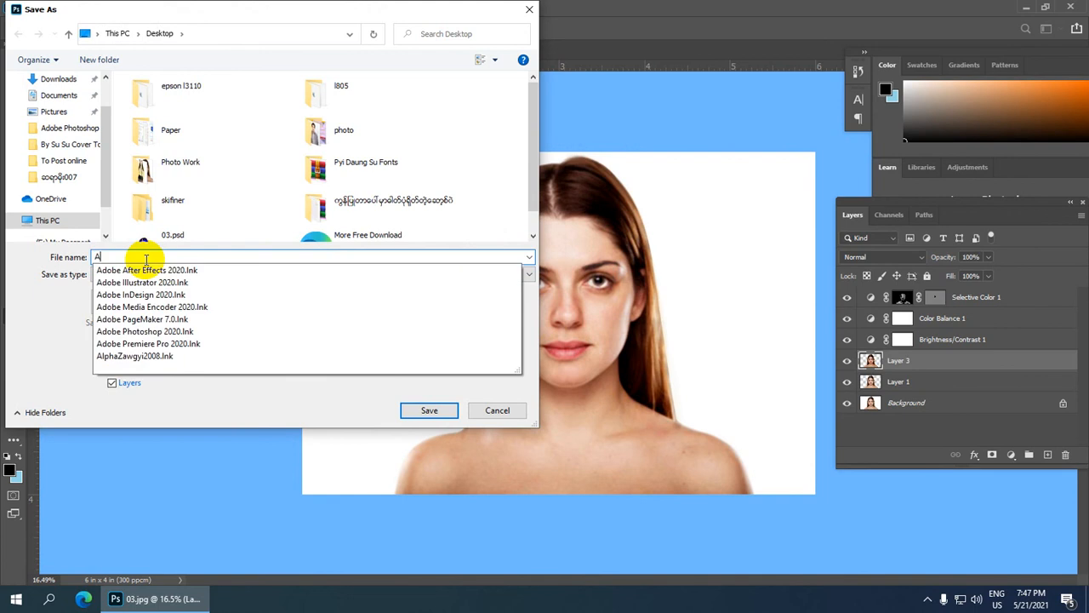
type("d")
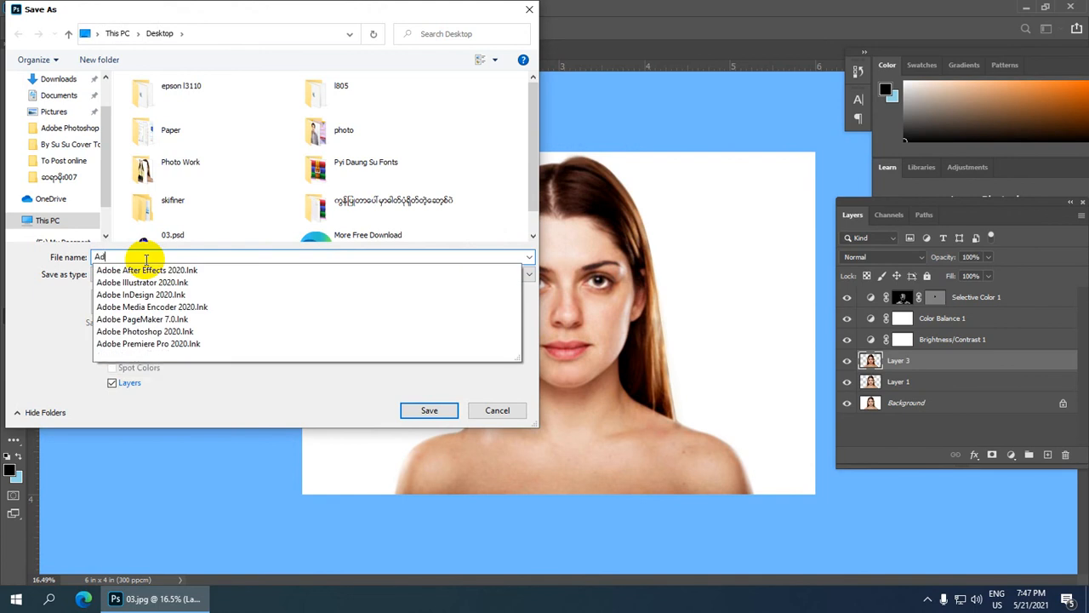
type("vance Color")
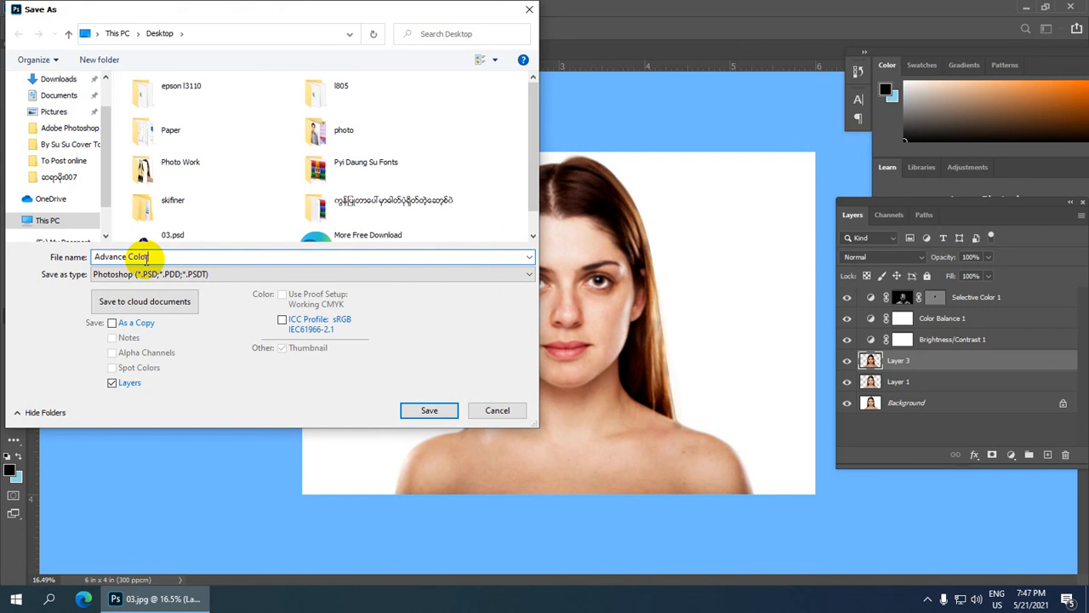
left_click(238, 274)
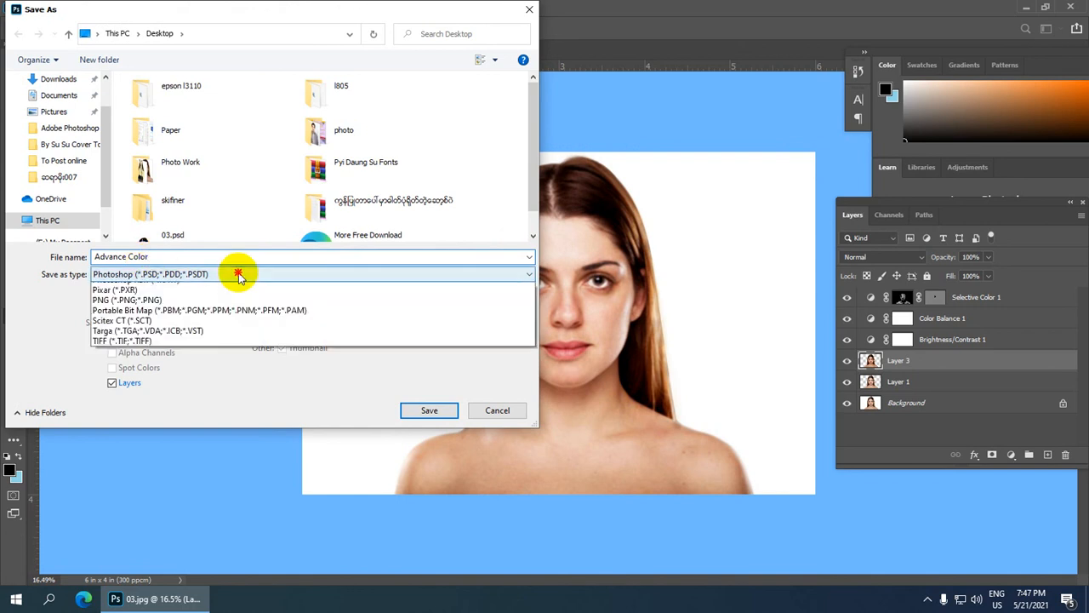
left_click(228, 380)
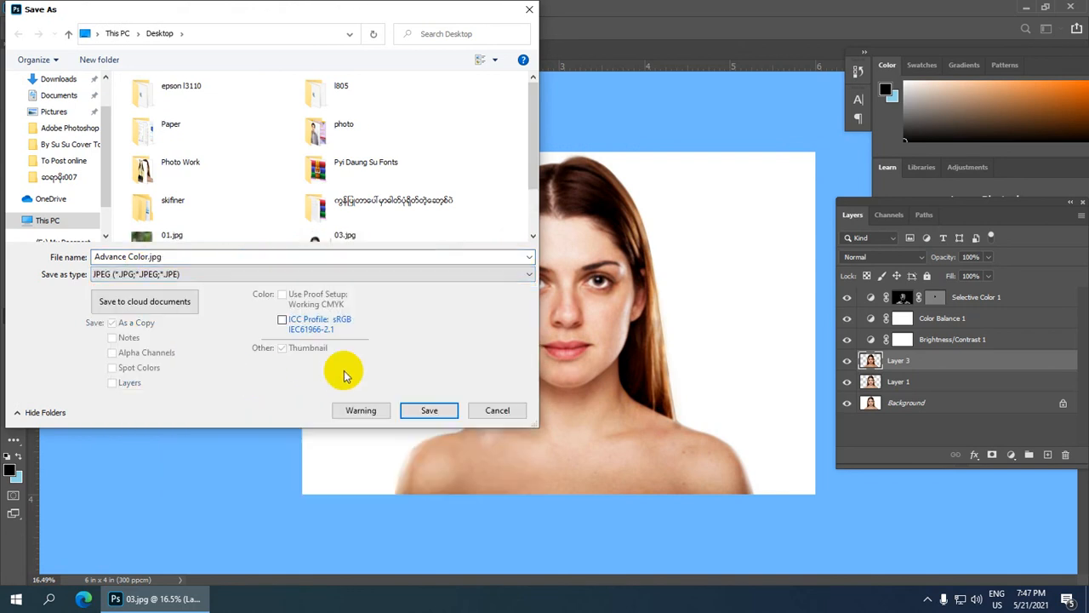
left_click(430, 411)
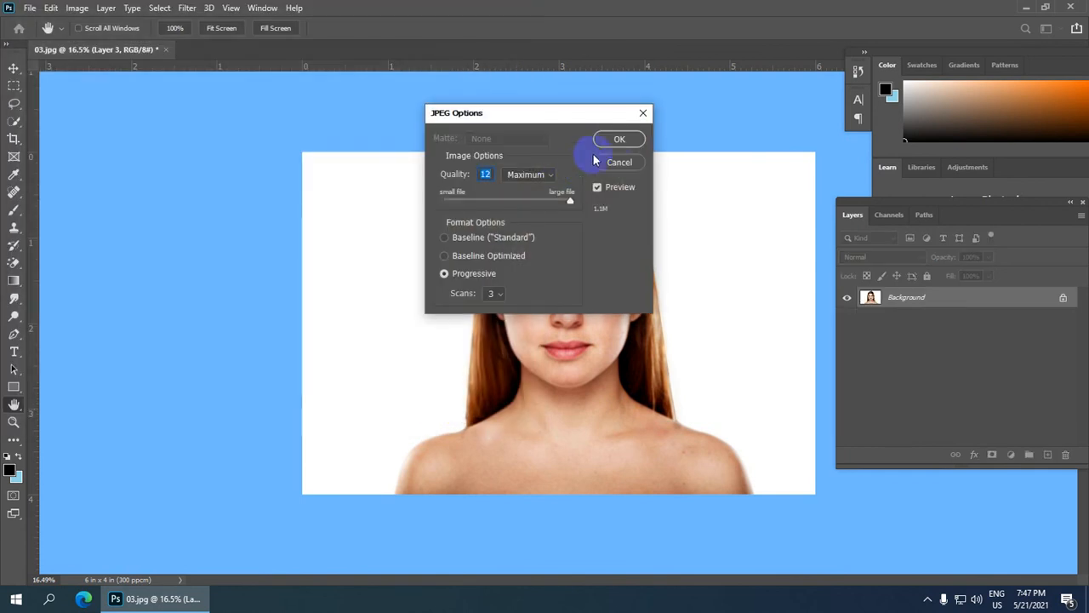
left_click(620, 141)
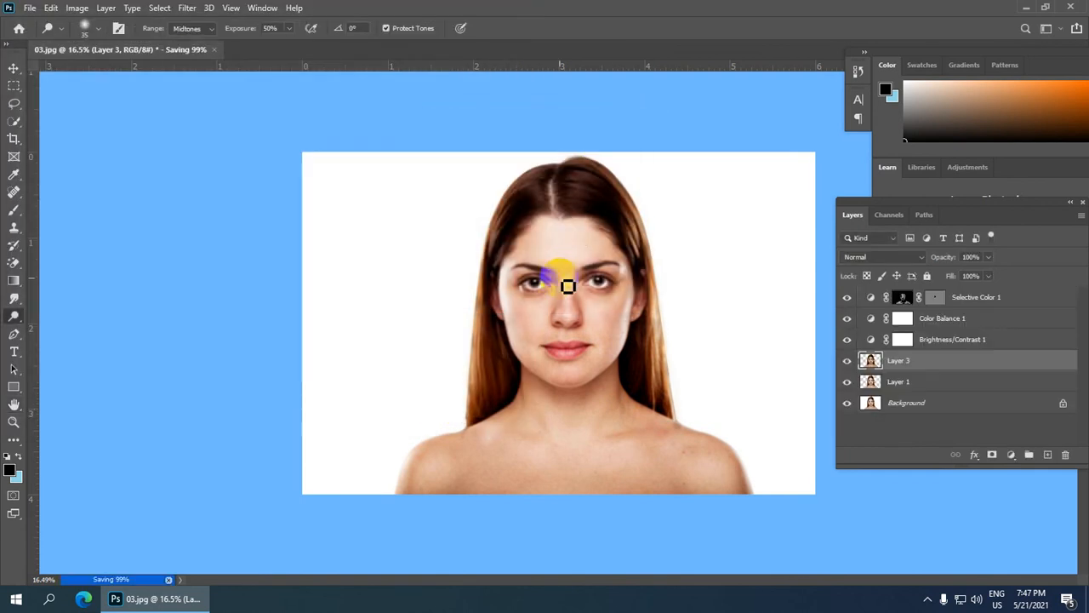
scroll(583, 314, "up", 2)
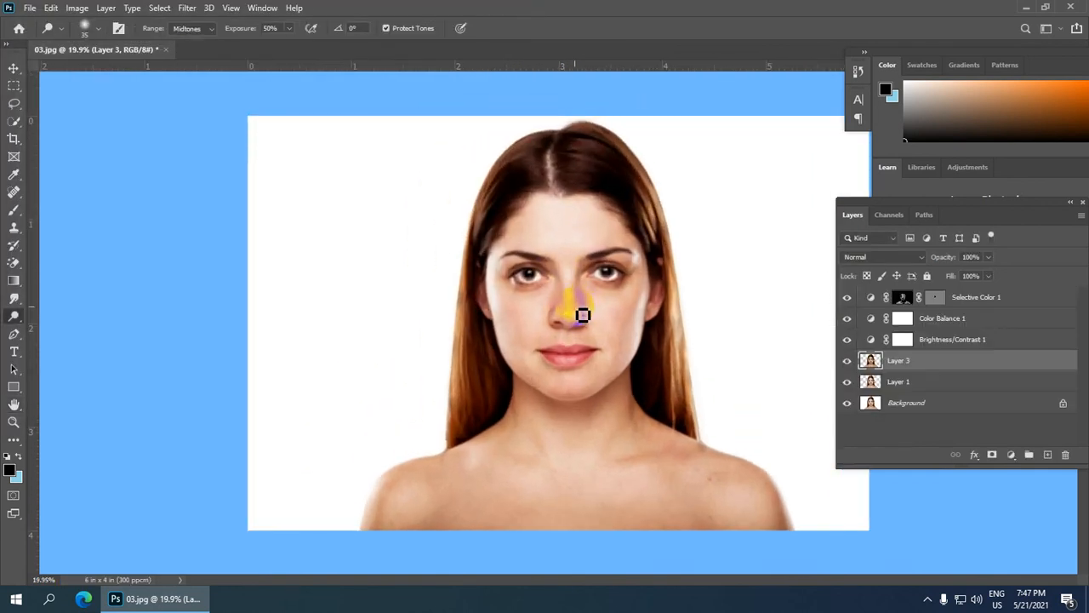
scroll(583, 315, "down", 1)
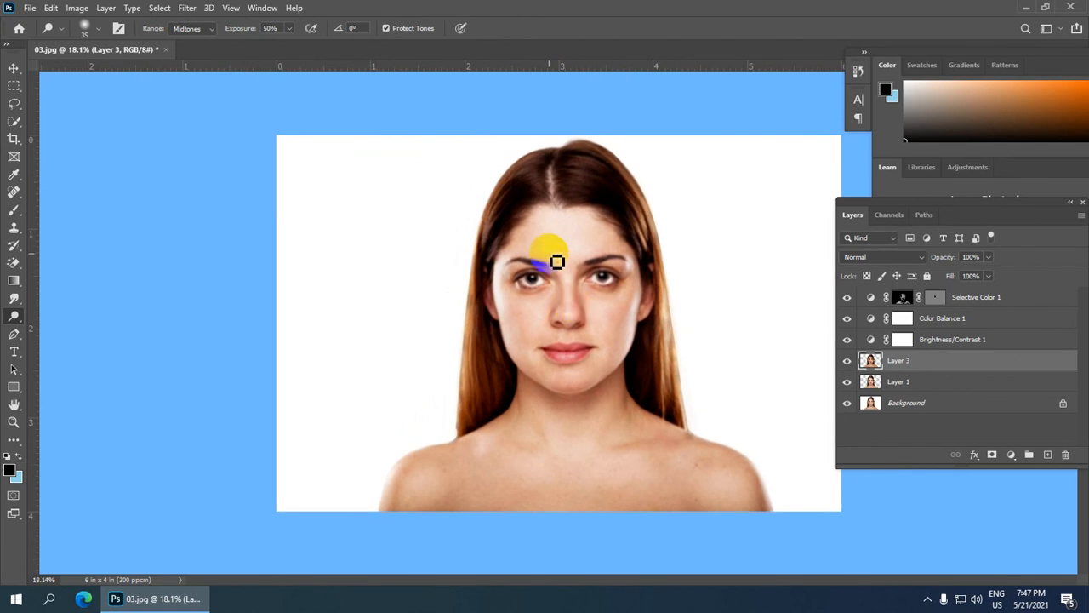
scroll(568, 264, "up", 2)
scroll(569, 265, "up", 1)
scroll(568, 266, "down", 1)
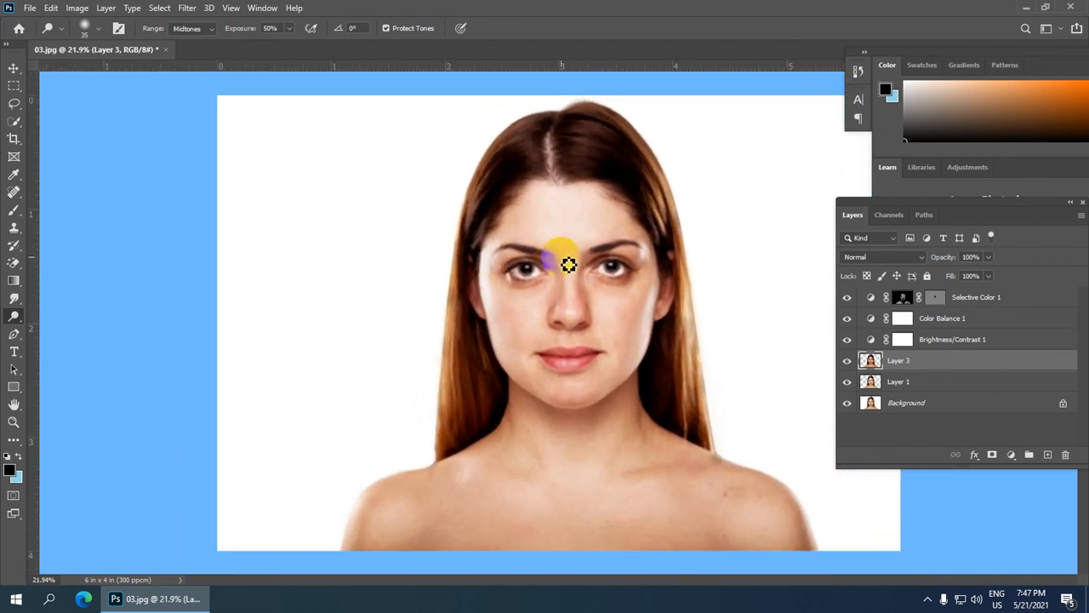
scroll(568, 265, "up", 1)
scroll(569, 264, "down", 1)
scroll(571, 255, "up", 1)
scroll(580, 253, "up", 2)
scroll(582, 260, "down", 2)
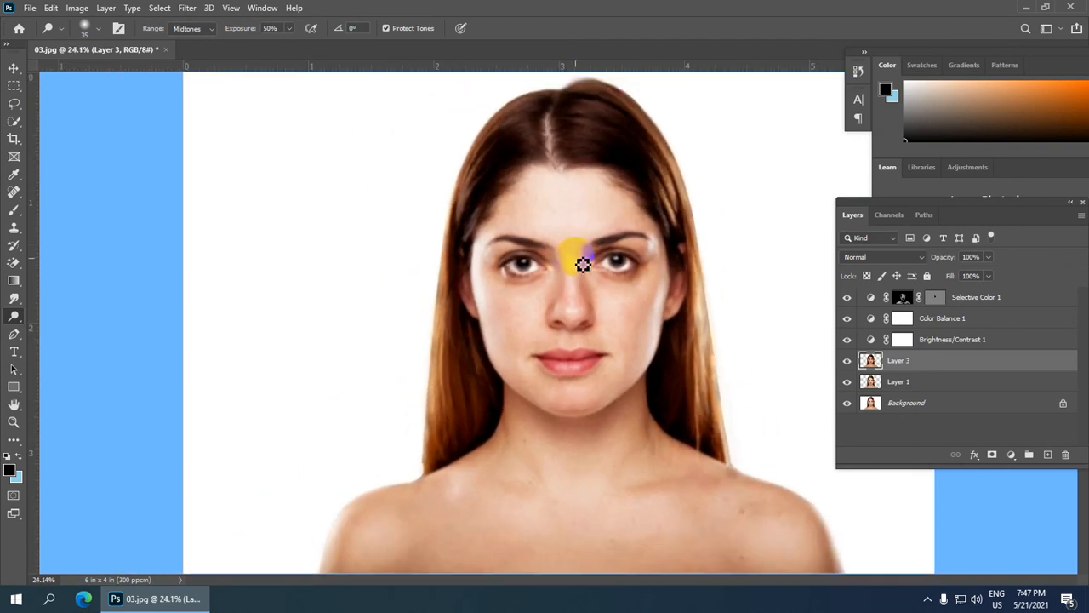
scroll(574, 276, "up", 1)
scroll(573, 243, "down", 1)
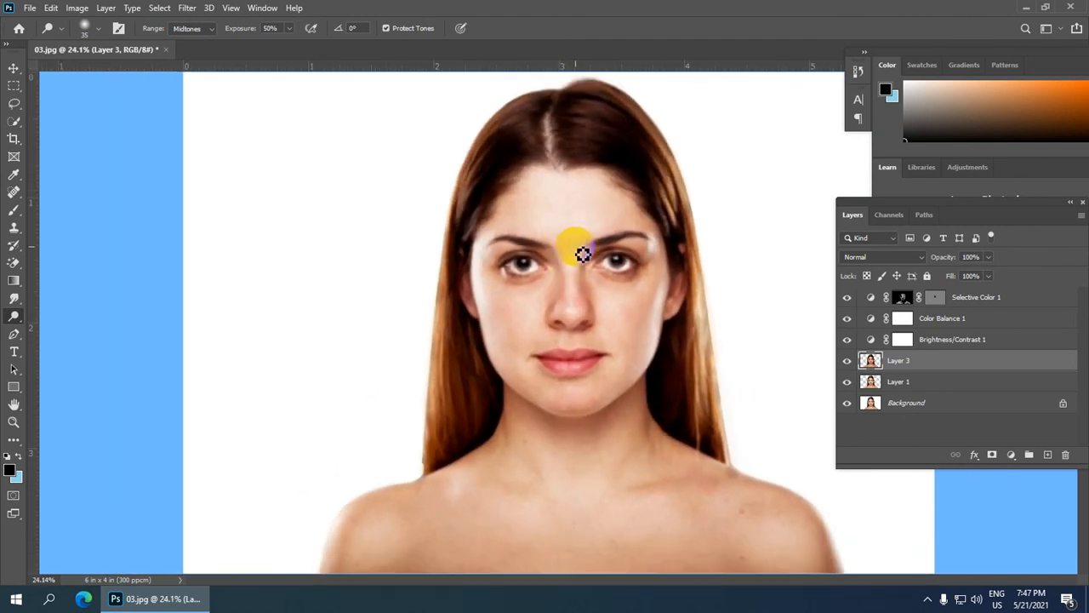
scroll(584, 240, "up", 4)
scroll(581, 232, "down", 2)
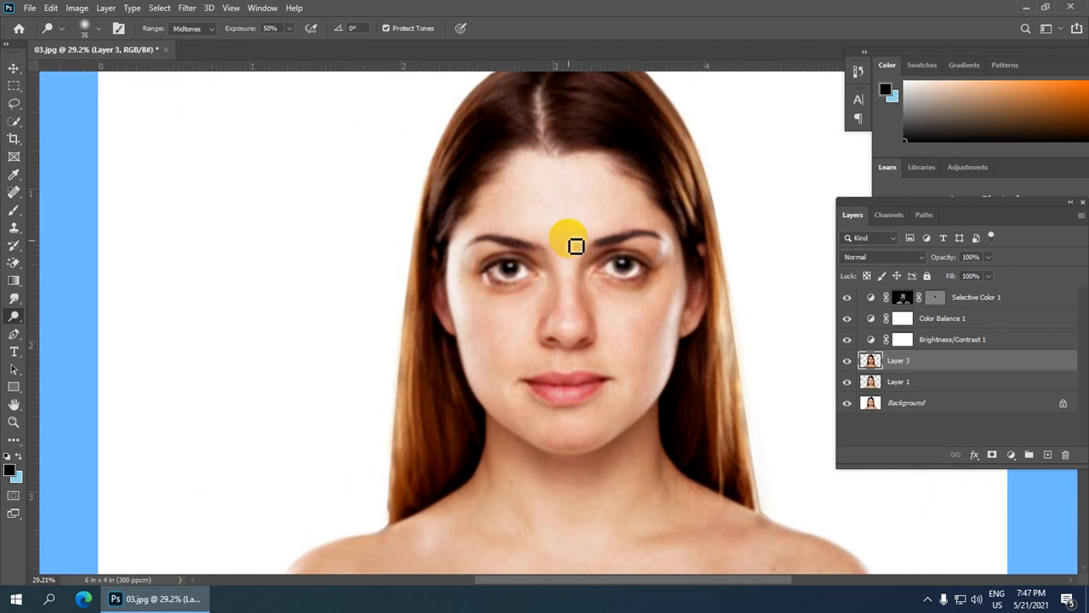
scroll(587, 243, "up", 2)
scroll(578, 255, "down", 1)
scroll(582, 254, "down", 4)
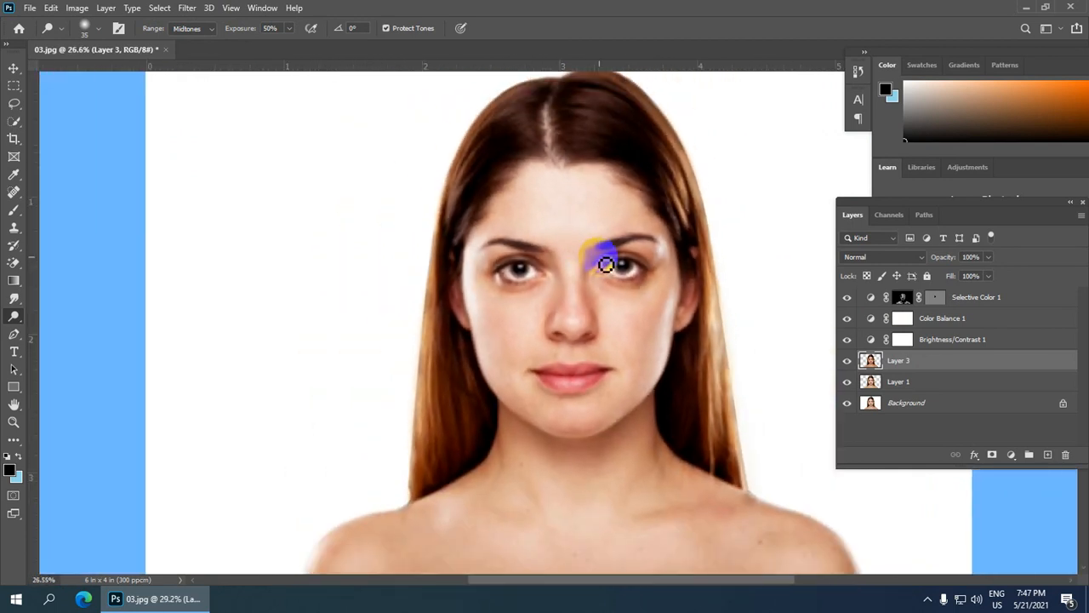